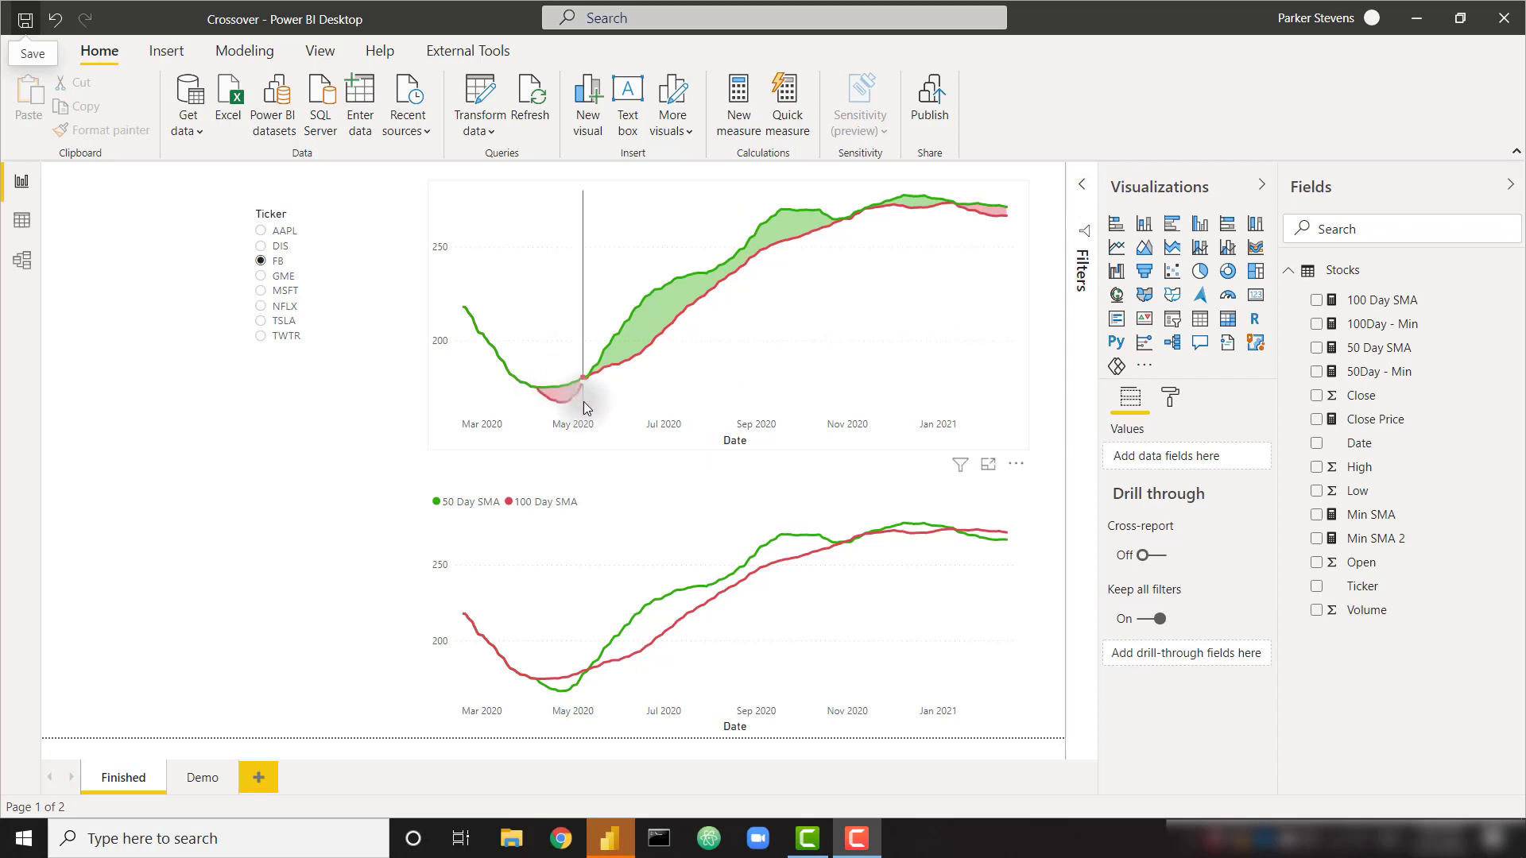
Switch to the Demo page and examine the formulas of the 50 Day SMA and 100 Day SMA measures
{"action": "mouse_move", "coordinate": [590, 404]}
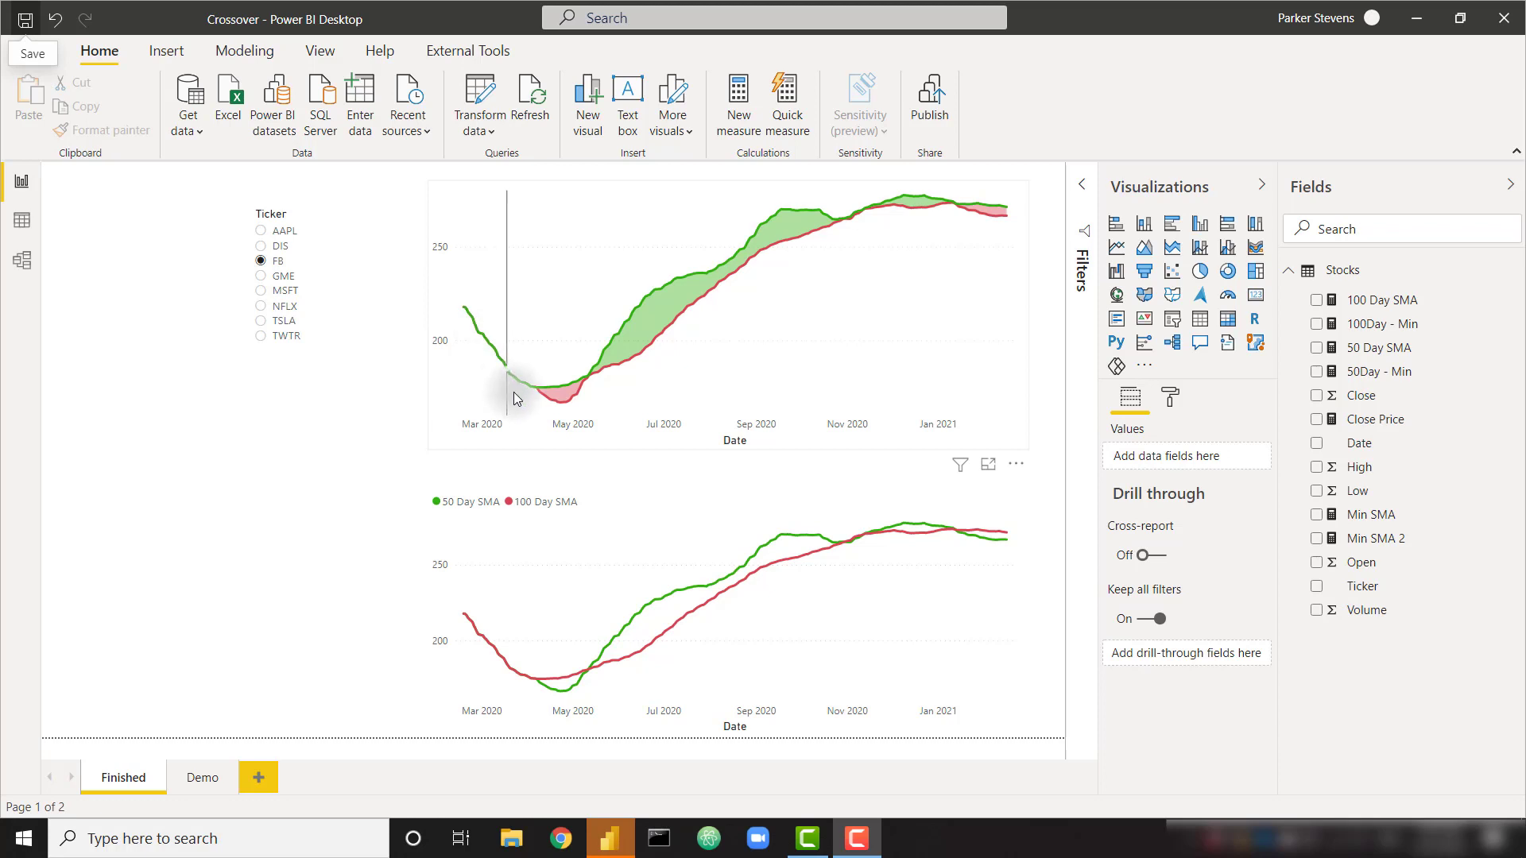
{"action": "mouse_move", "coordinate": [541, 399]}
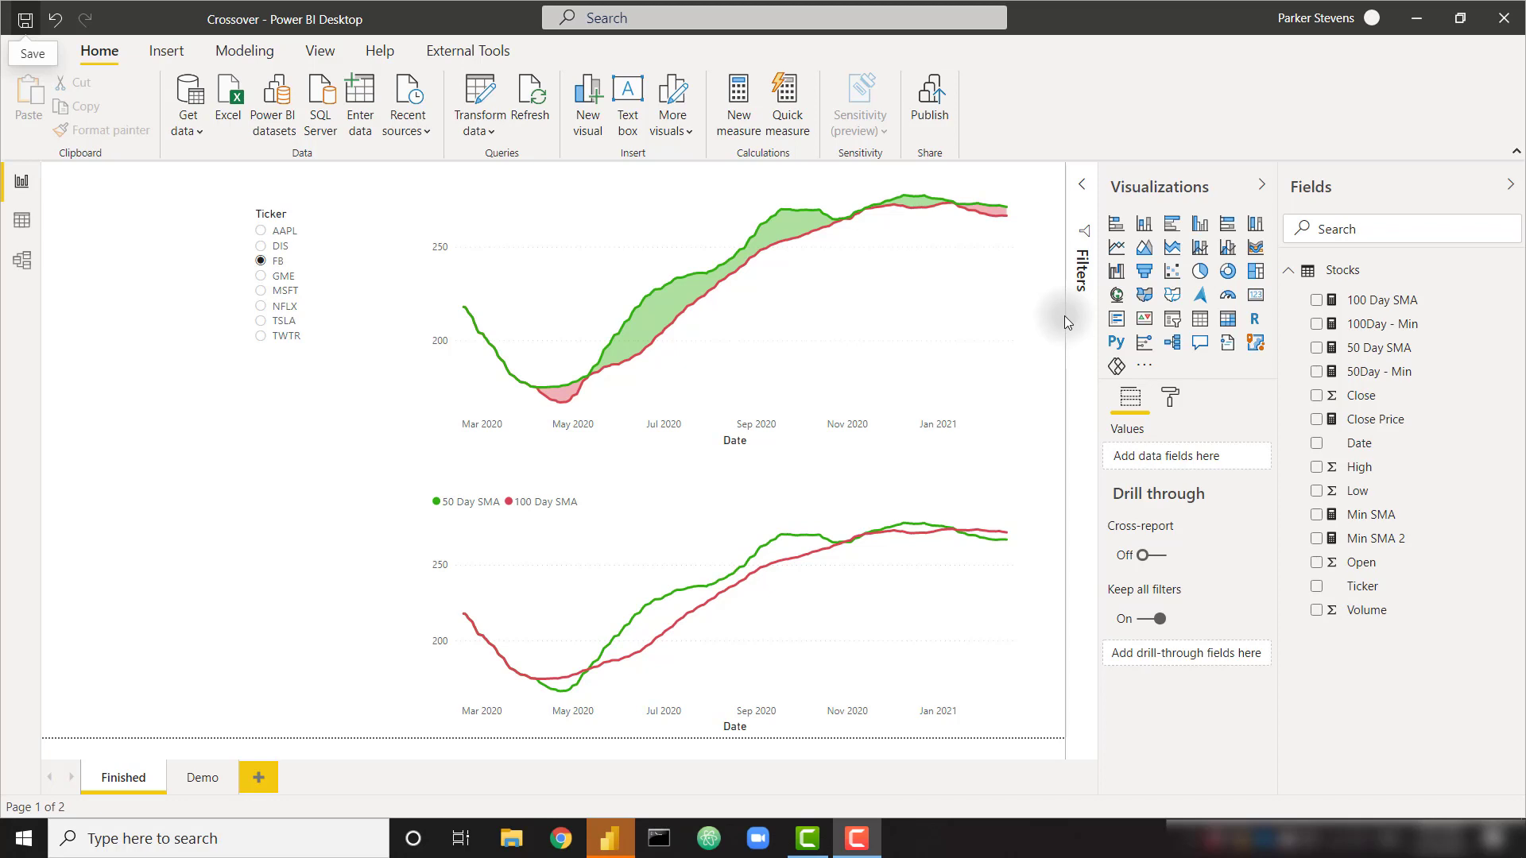
{"action": "left_click", "coordinate": [200, 781]}
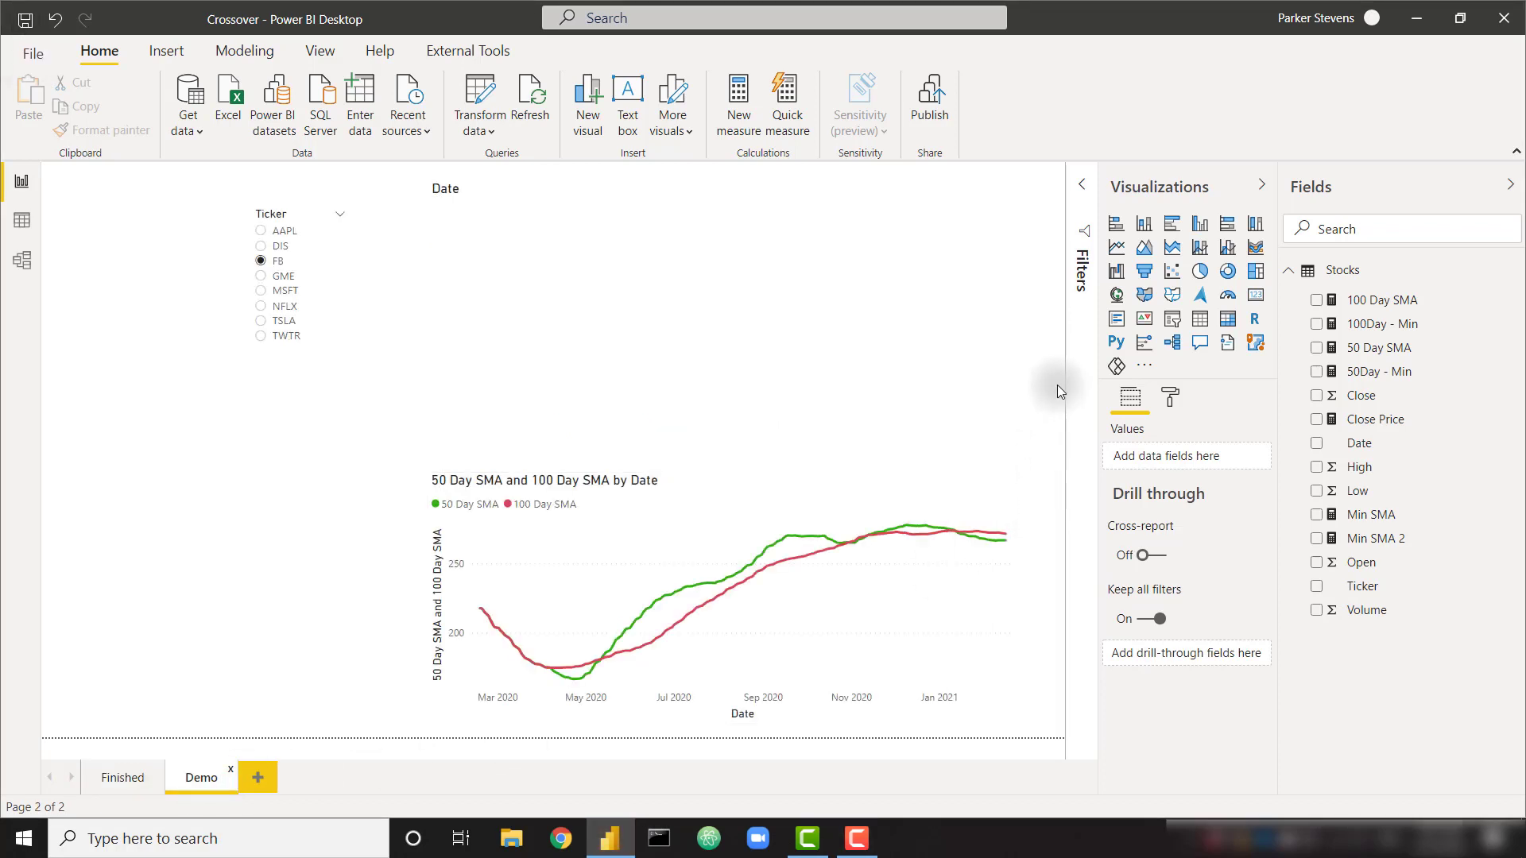
{"action": "left_click", "coordinate": [837, 479]}
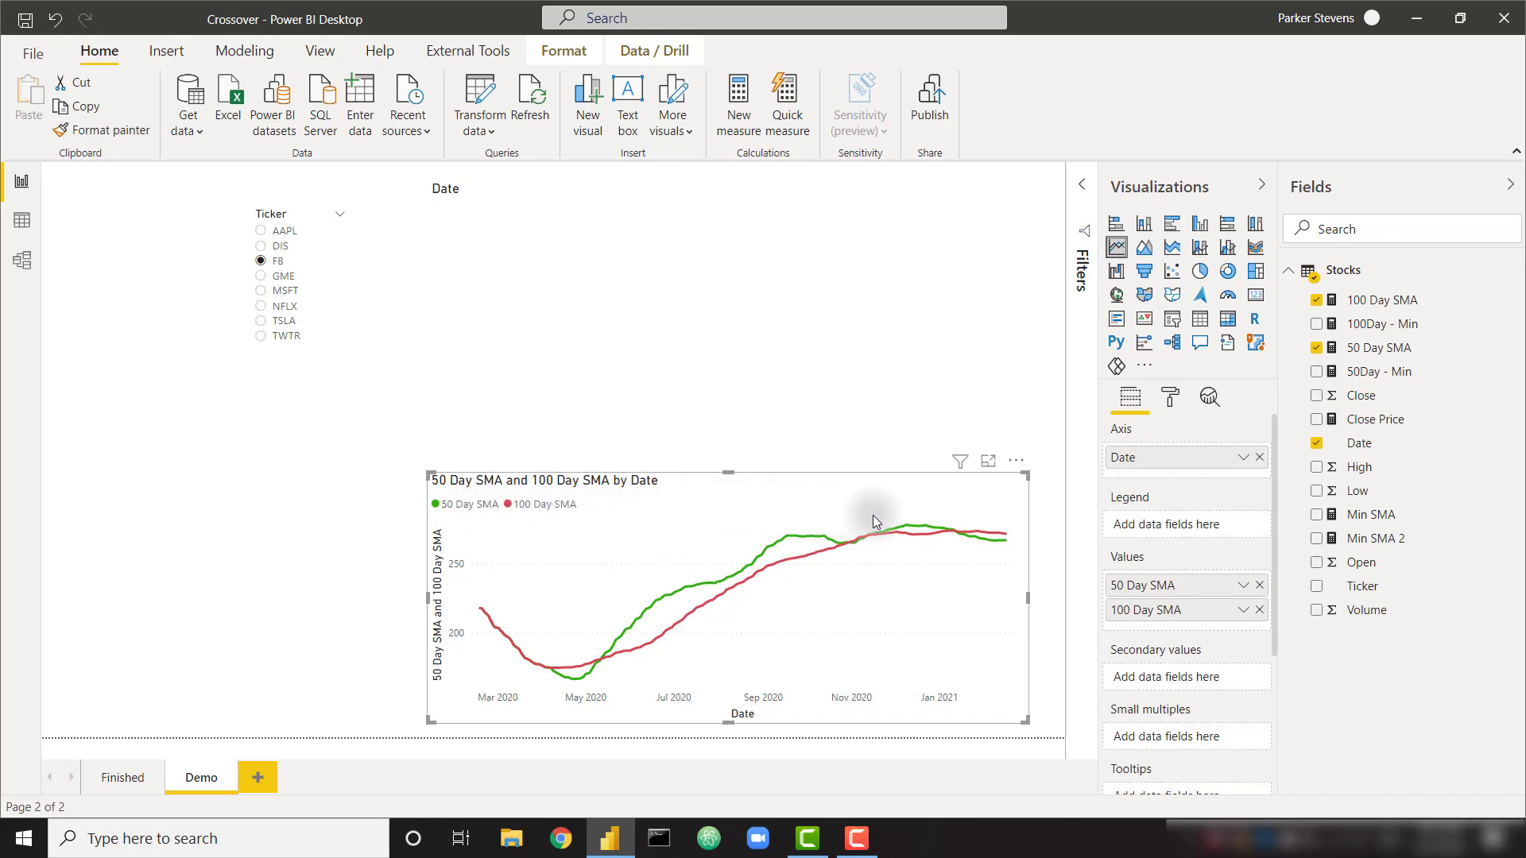
{"action": "left_click", "coordinate": [1394, 348]}
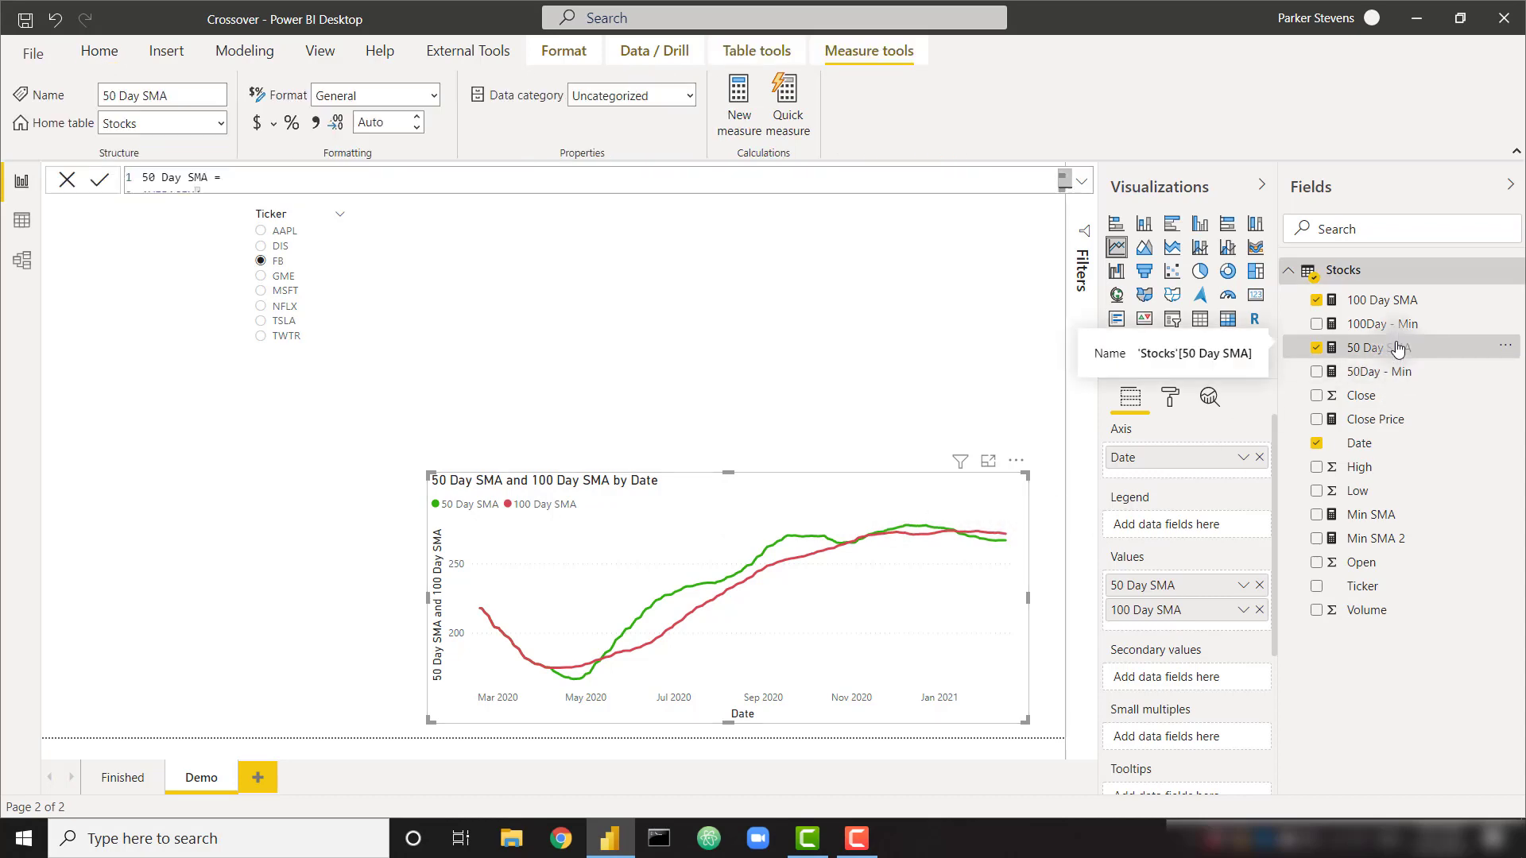
{"action": "left_click", "coordinate": [1085, 185]}
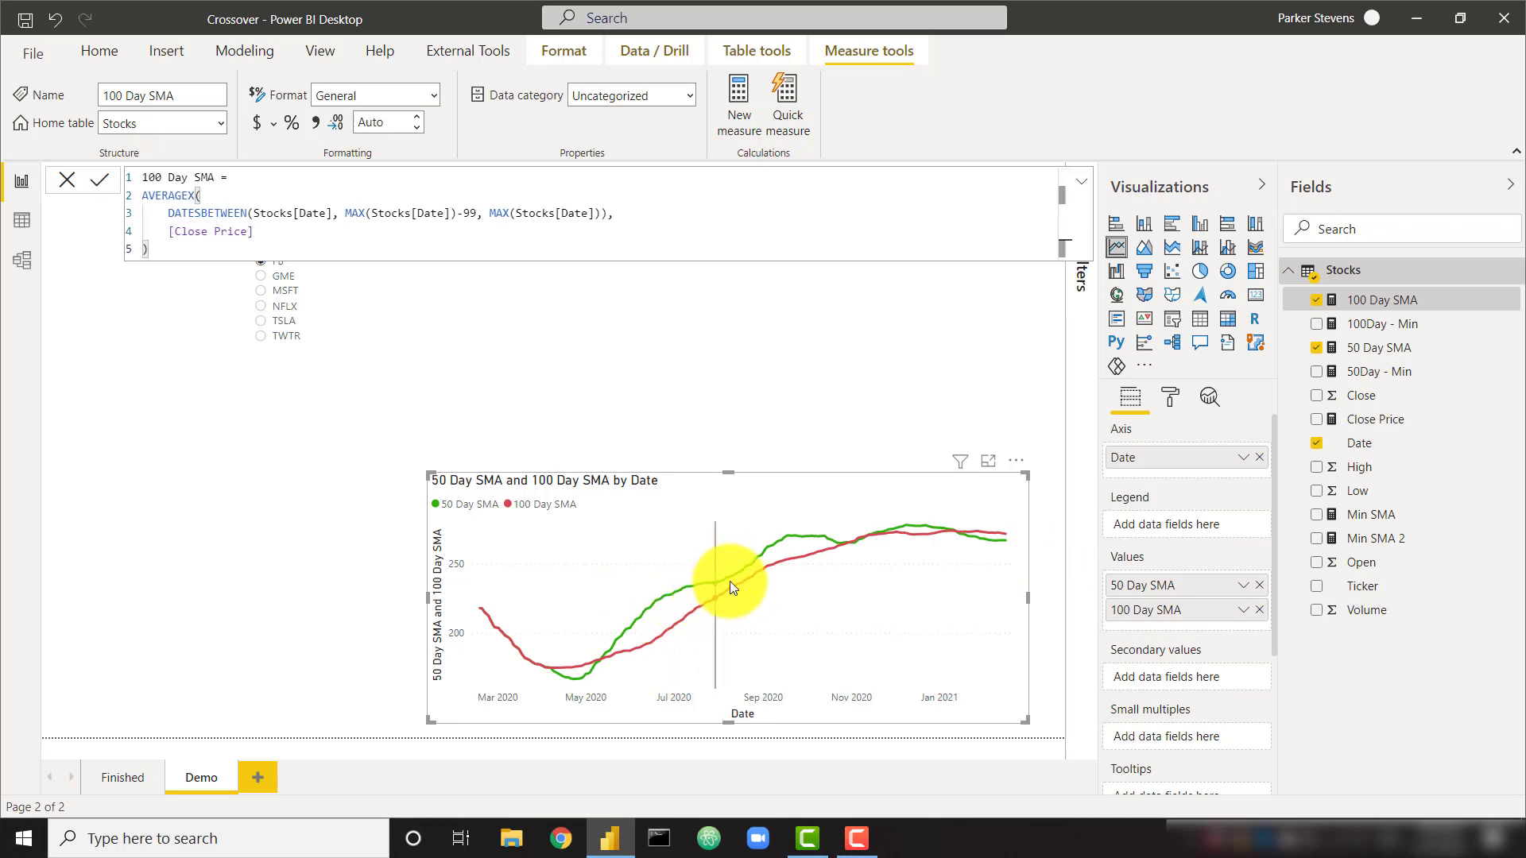
{"action": "mouse_move", "coordinate": [825, 549]}
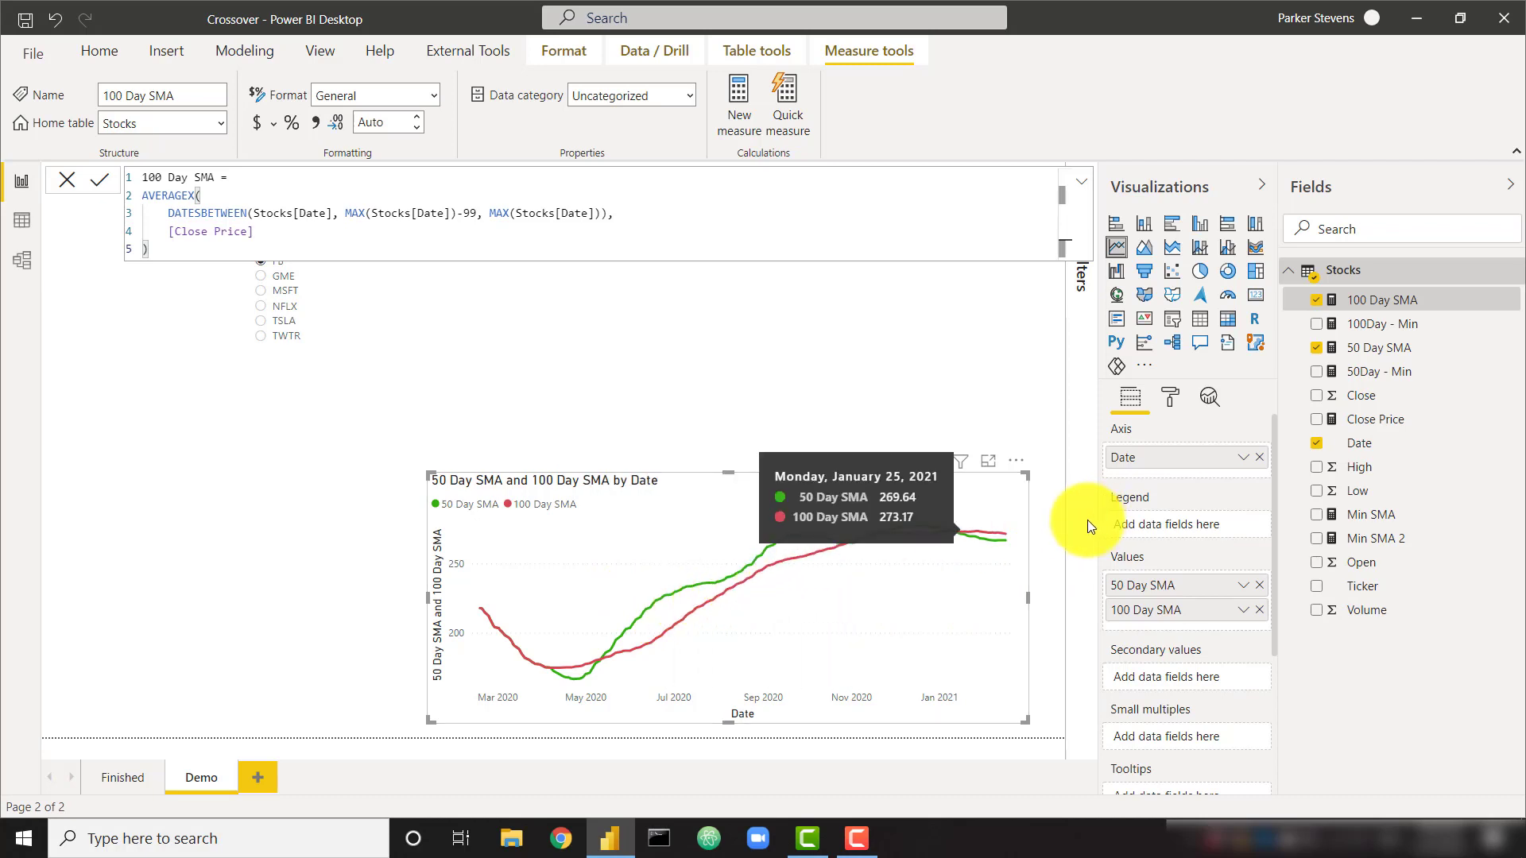
{"action": "left_click", "coordinate": [952, 374]}
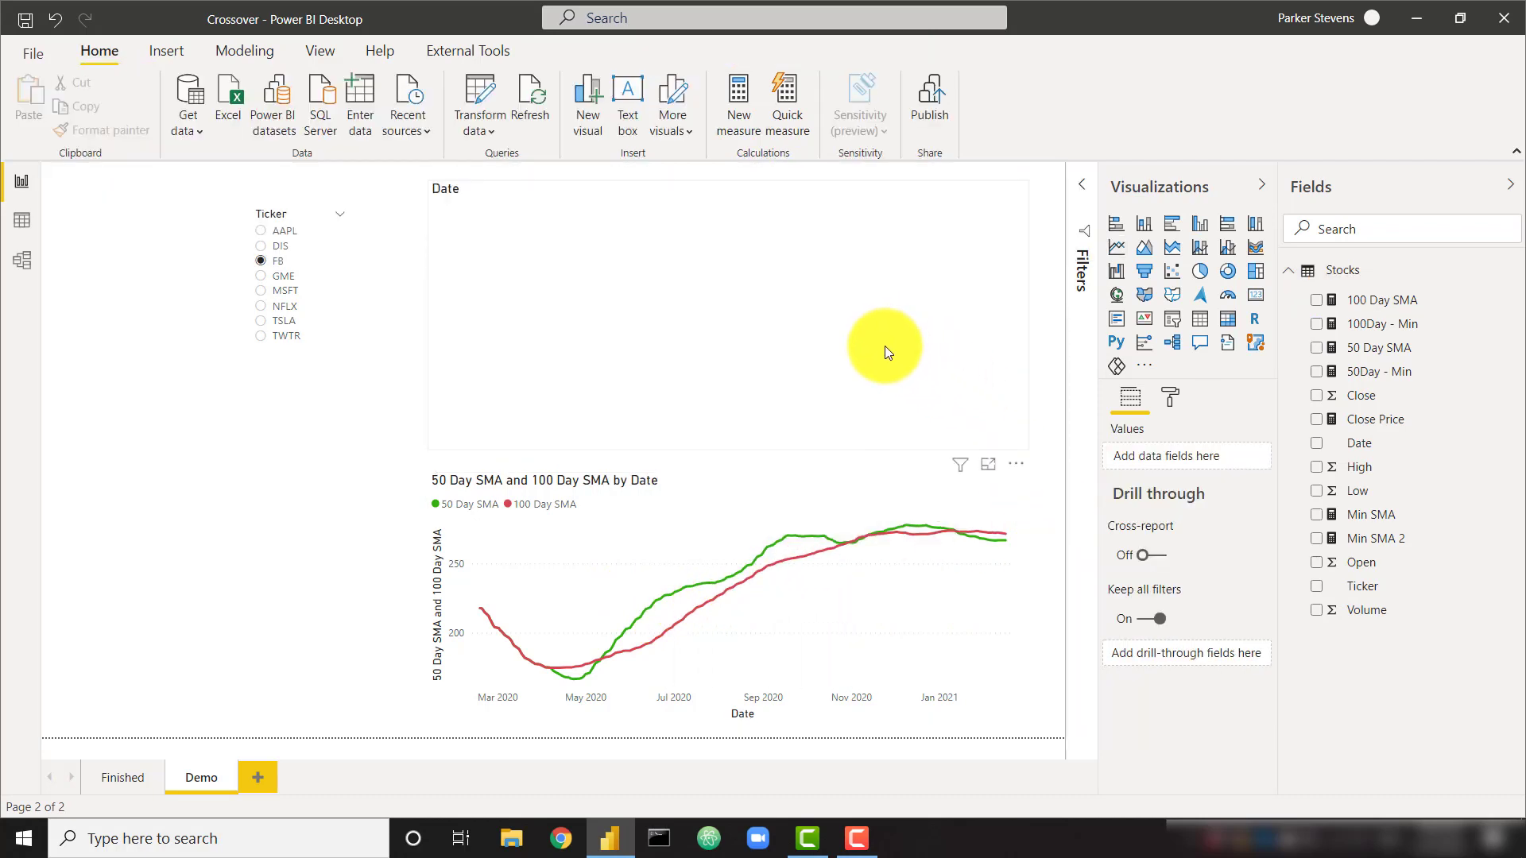
Review the Min SMA measure's formula and add Min SMA to the values of the lower line chart
{"action": "left_click", "coordinate": [875, 345]}
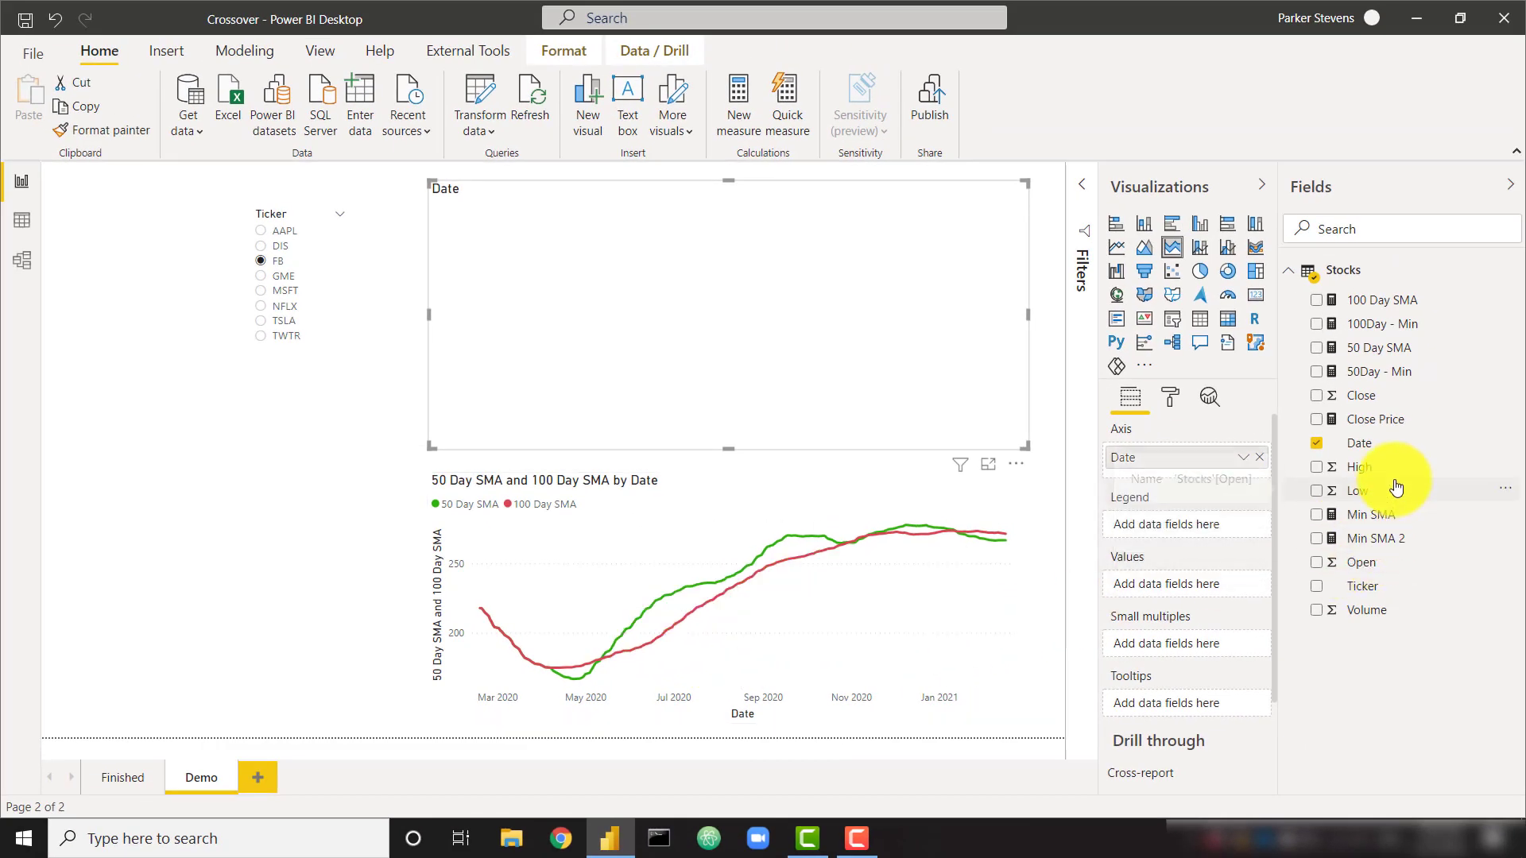
{"action": "left_click", "coordinate": [1389, 510]}
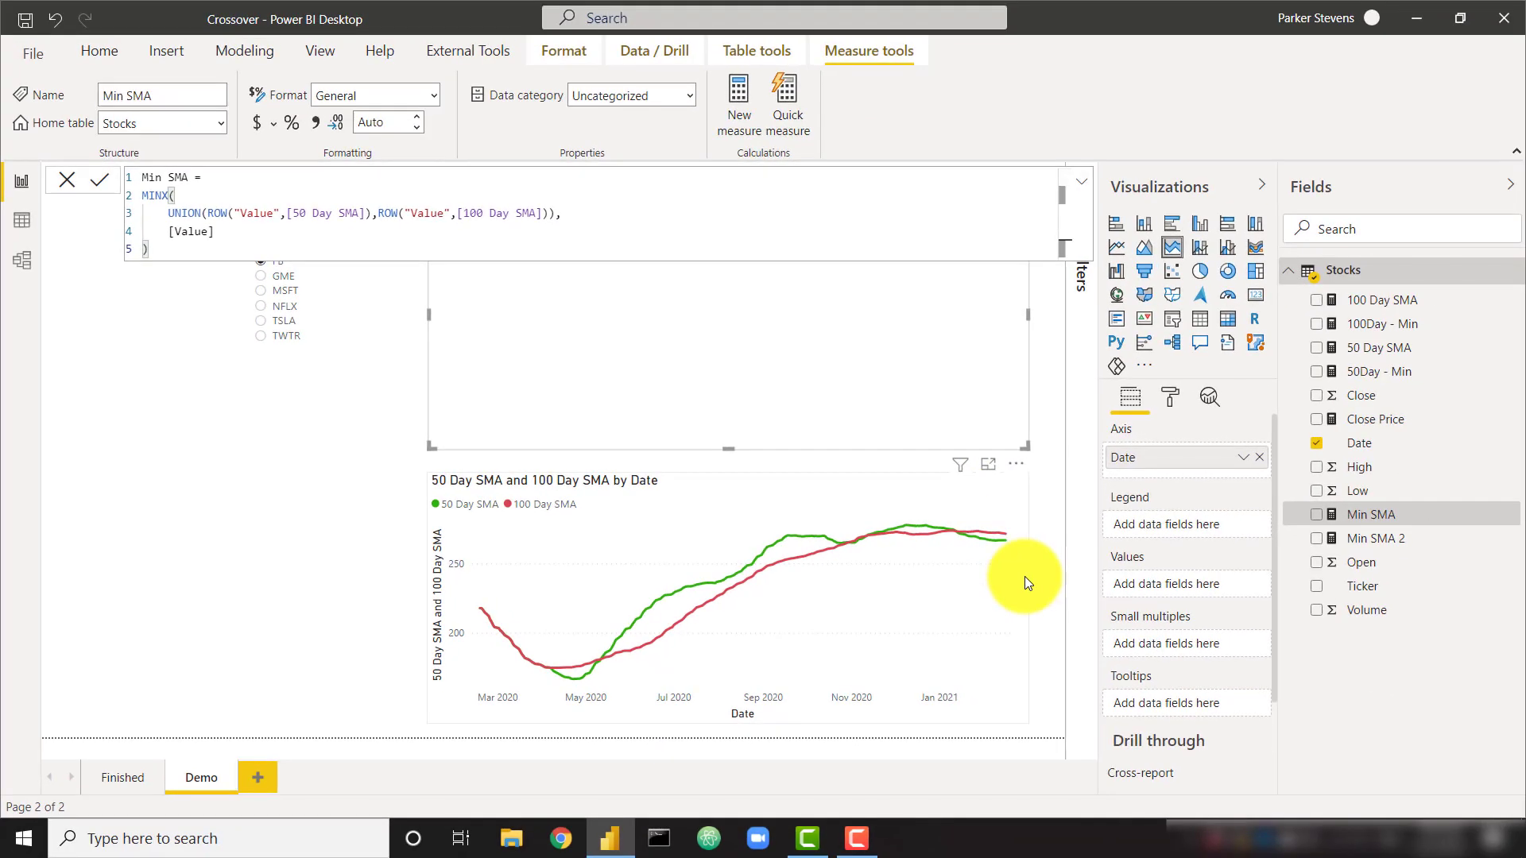
{"action": "left_click", "coordinate": [1024, 576]}
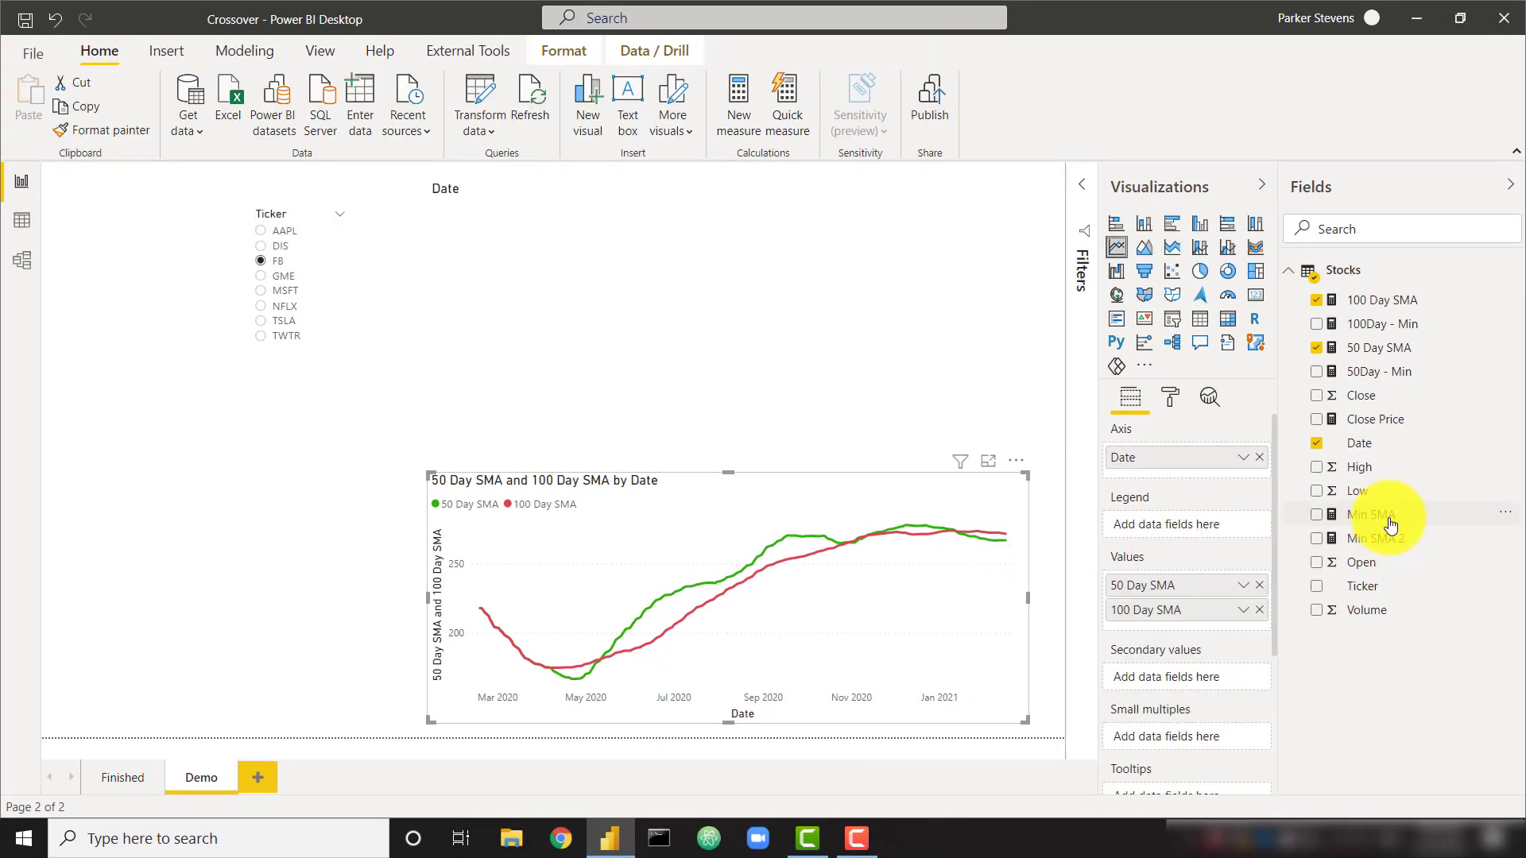
{"action": "left_click_drag", "start_coordinate": [1394, 514], "coordinate": [1128, 628]}
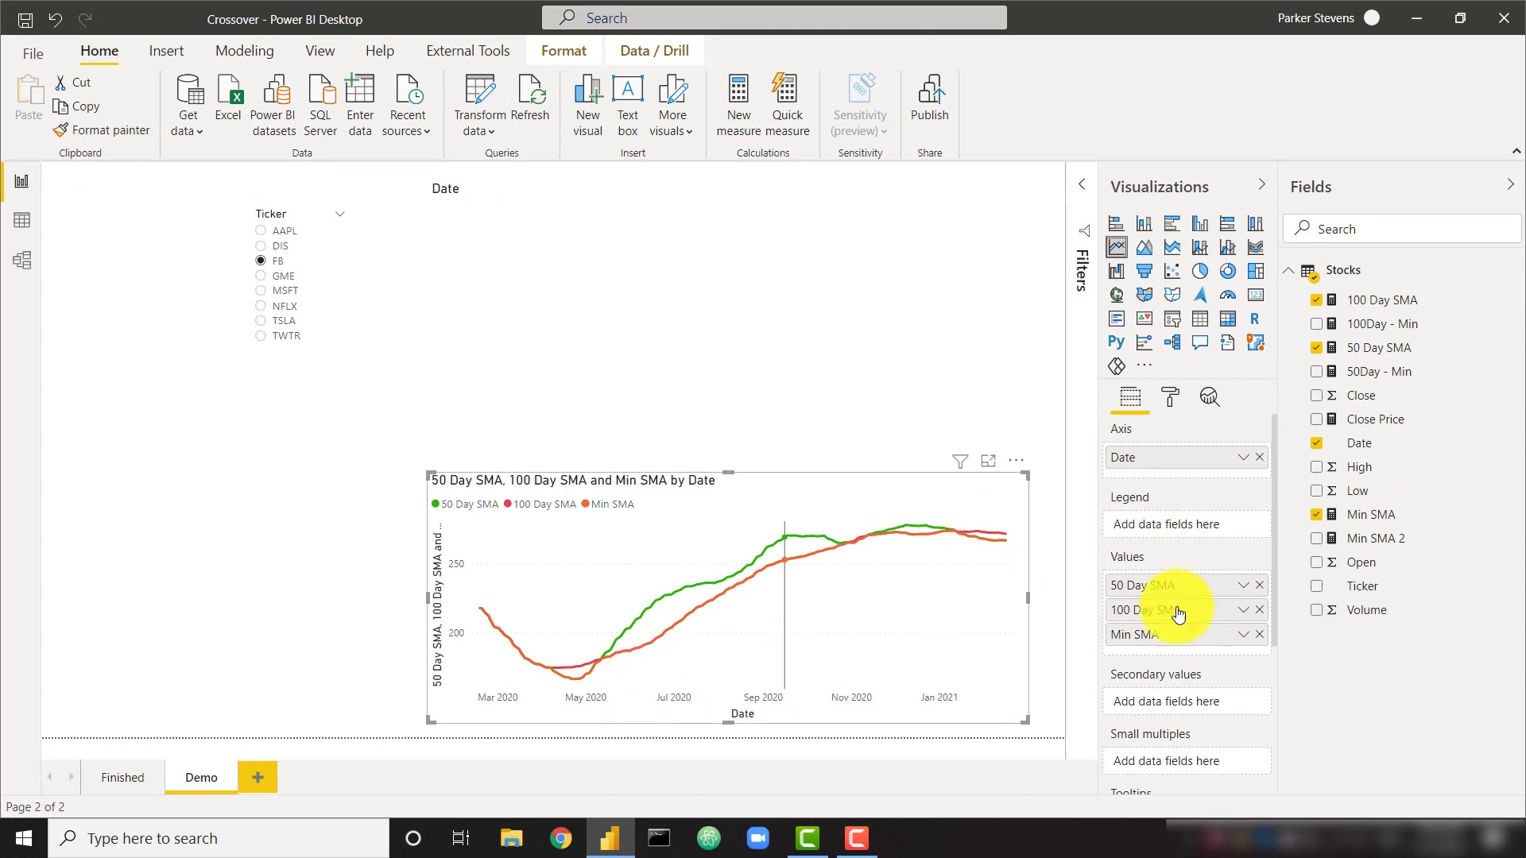
Colour the Min SMA line gold in the lower line chart, and remove Min SMA from that chart's values
{"action": "left_click", "coordinate": [1167, 401]}
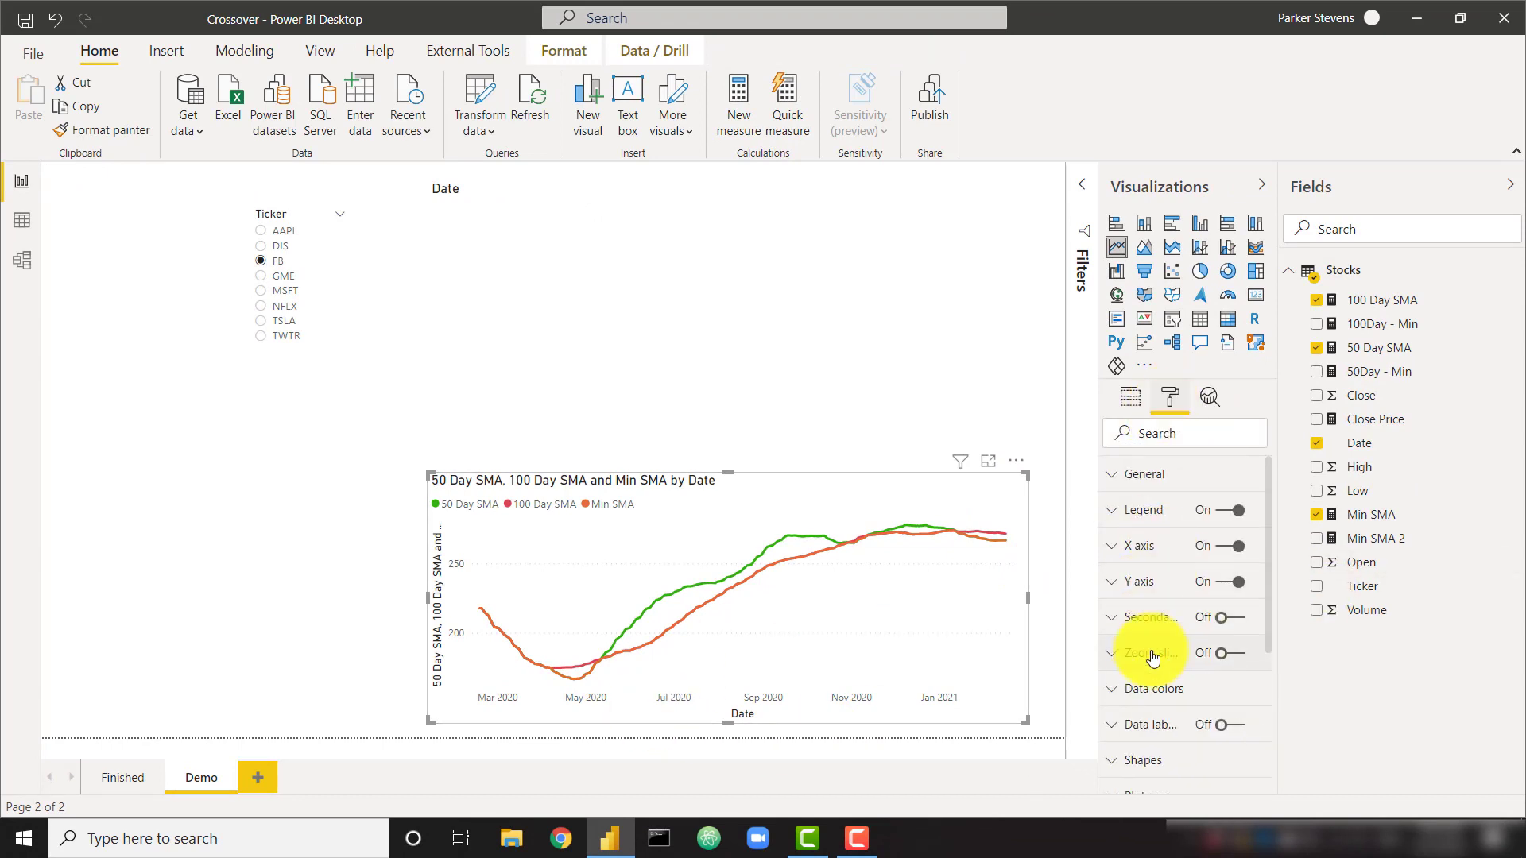
{"action": "left_click", "coordinate": [1160, 686]}
{"action": "scroll", "coordinate": [1161, 684], "scroll_direction": "down", "scroll_amount": 4}
{"action": "left_click", "coordinate": [1145, 624]}
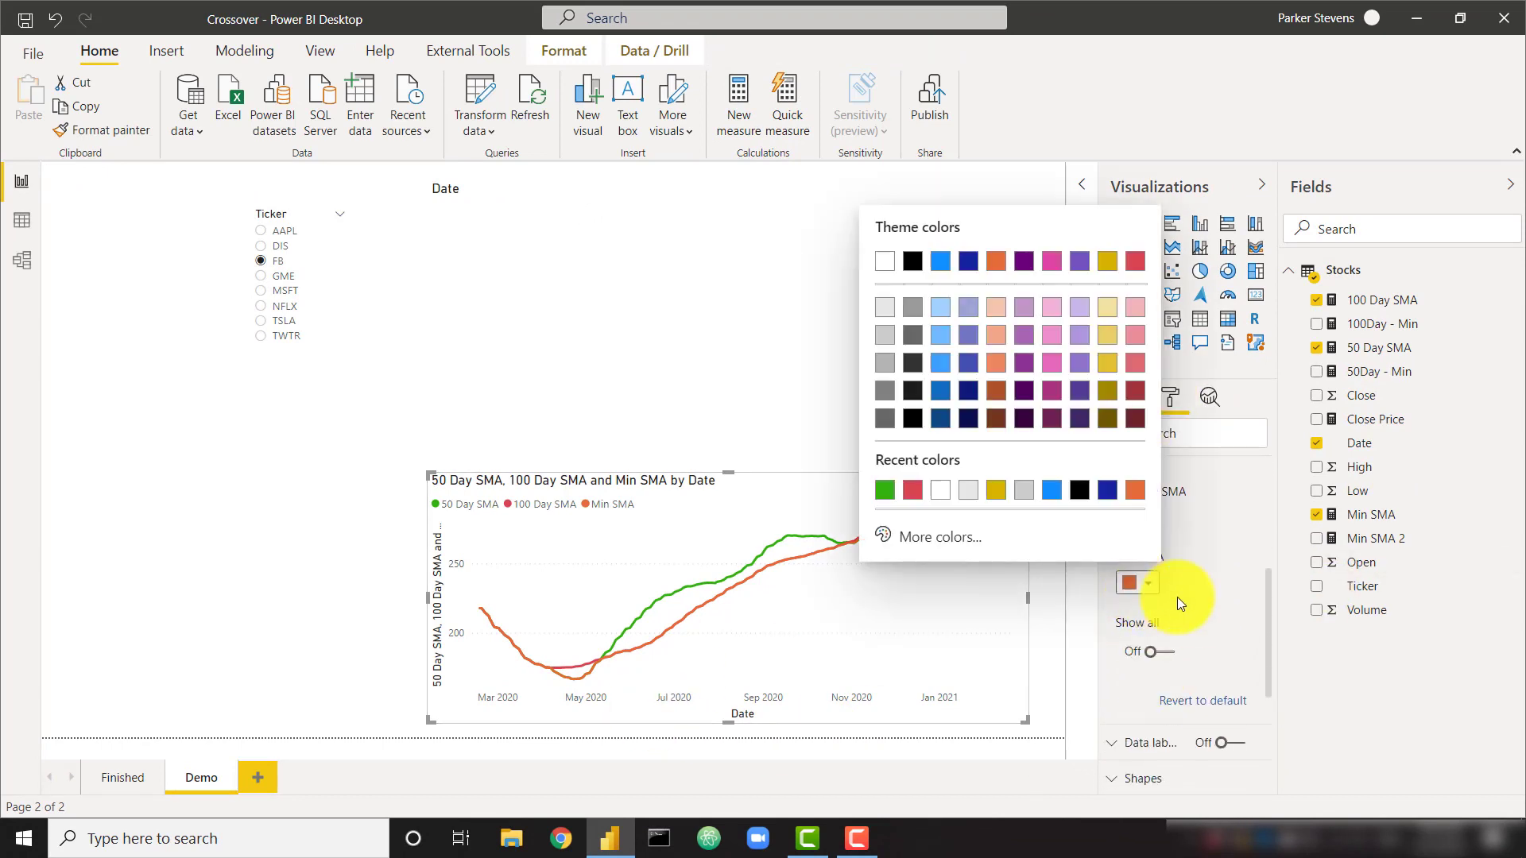
{"action": "left_click", "coordinate": [1105, 264]}
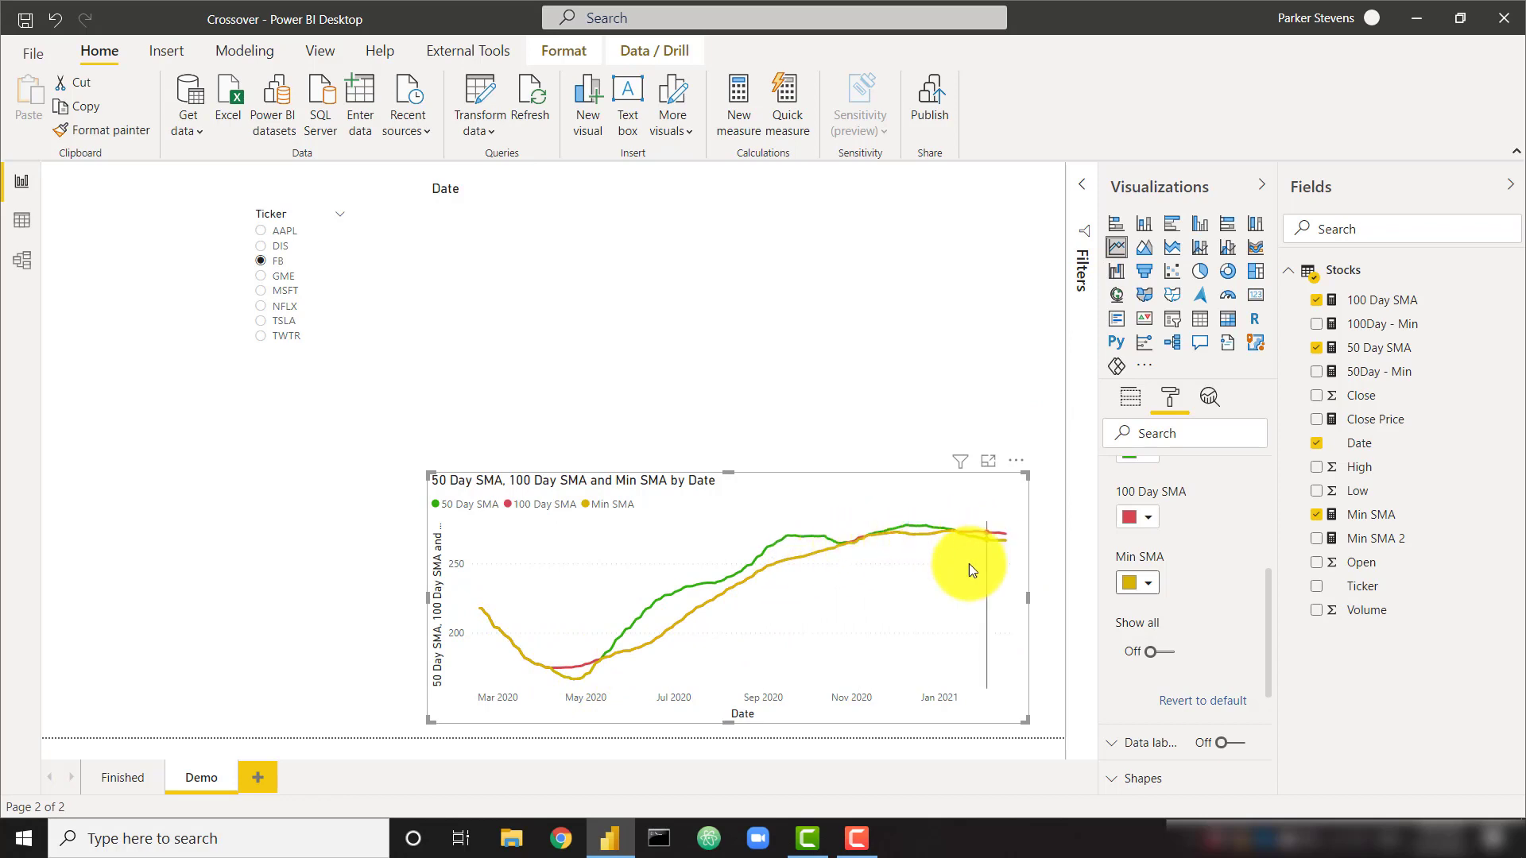
{"action": "left_click", "coordinate": [1128, 402]}
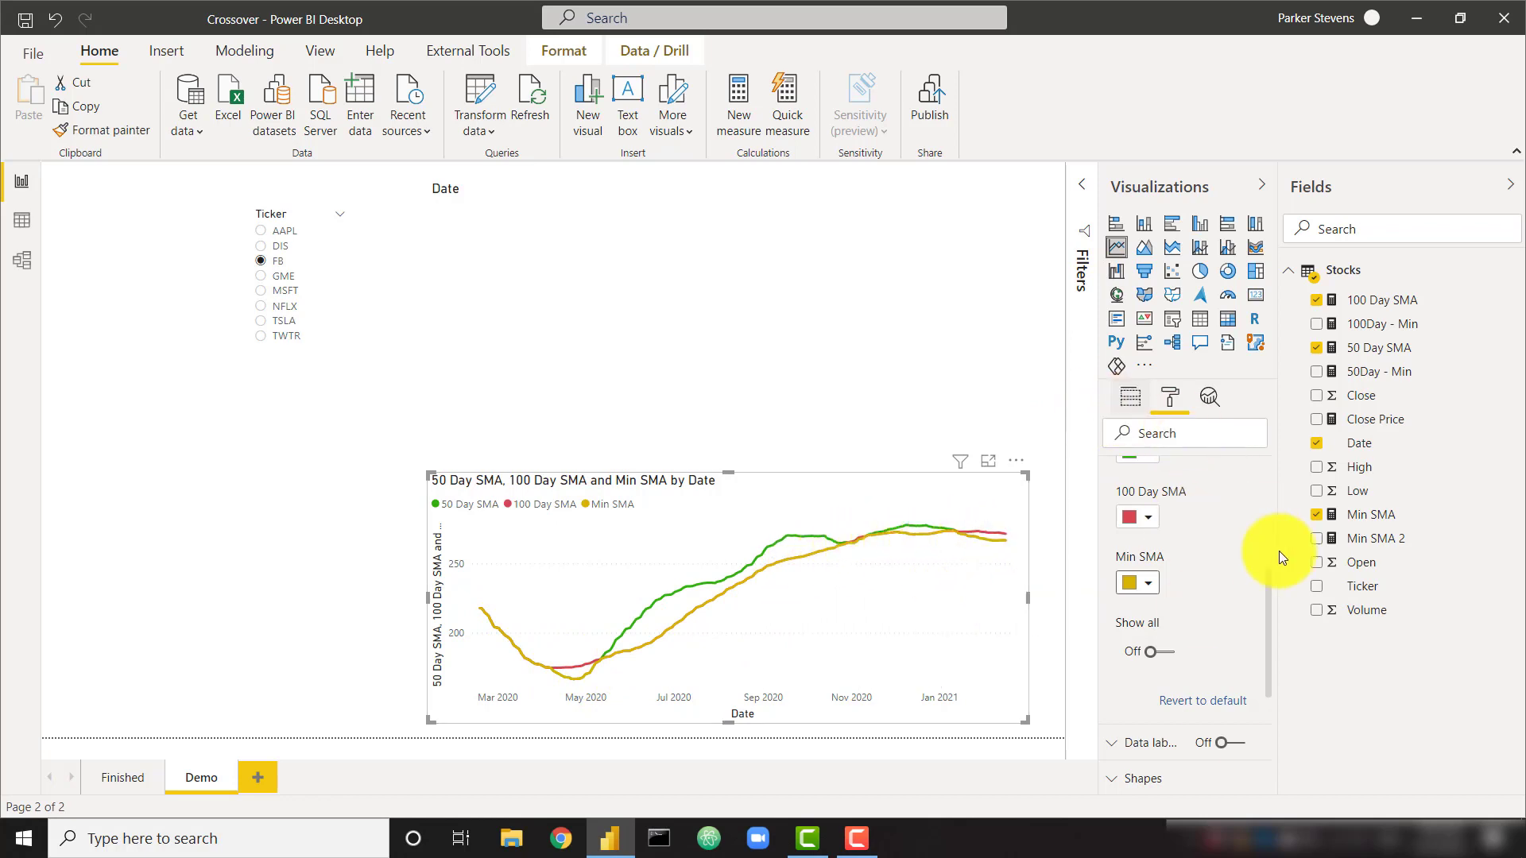
{"action": "left_click", "coordinate": [1259, 635]}
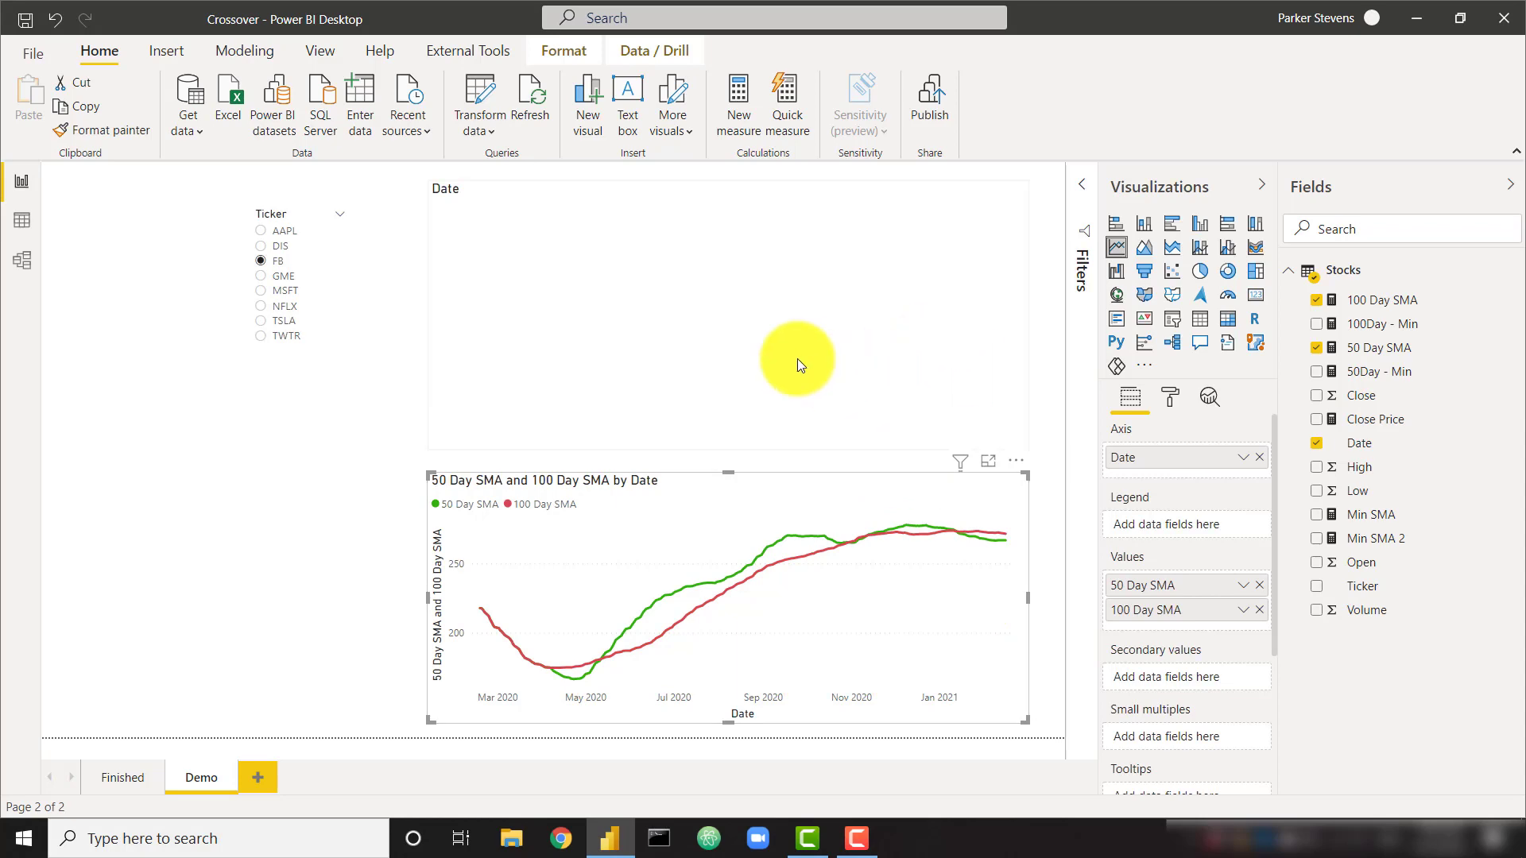
Add the Min SMA measure to the values of the empty stacked area chart above the line chart
{"action": "left_click", "coordinate": [769, 302]}
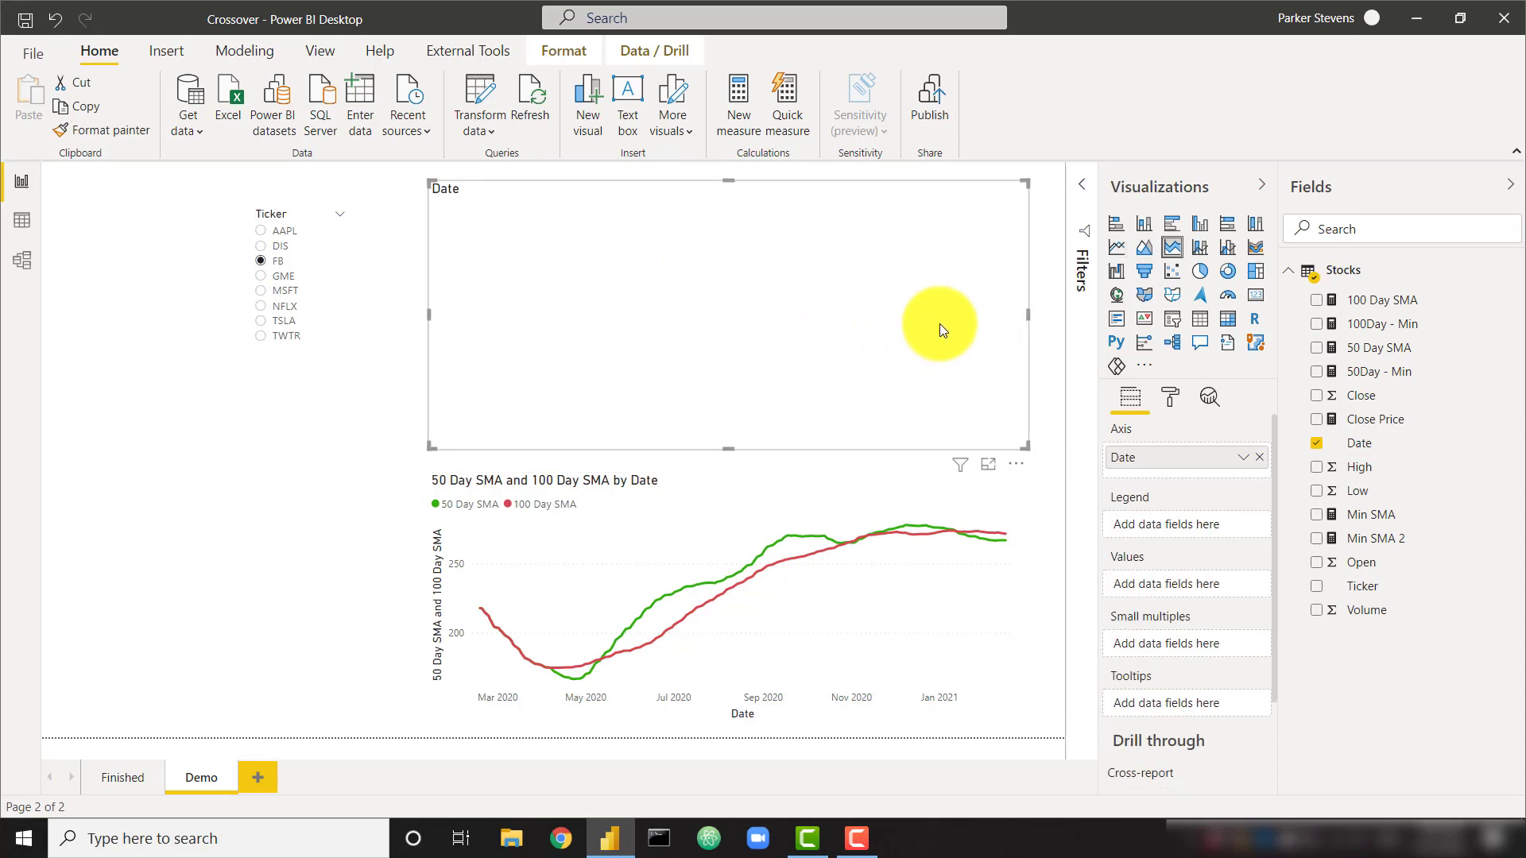
{"action": "left_click", "coordinate": [984, 607]}
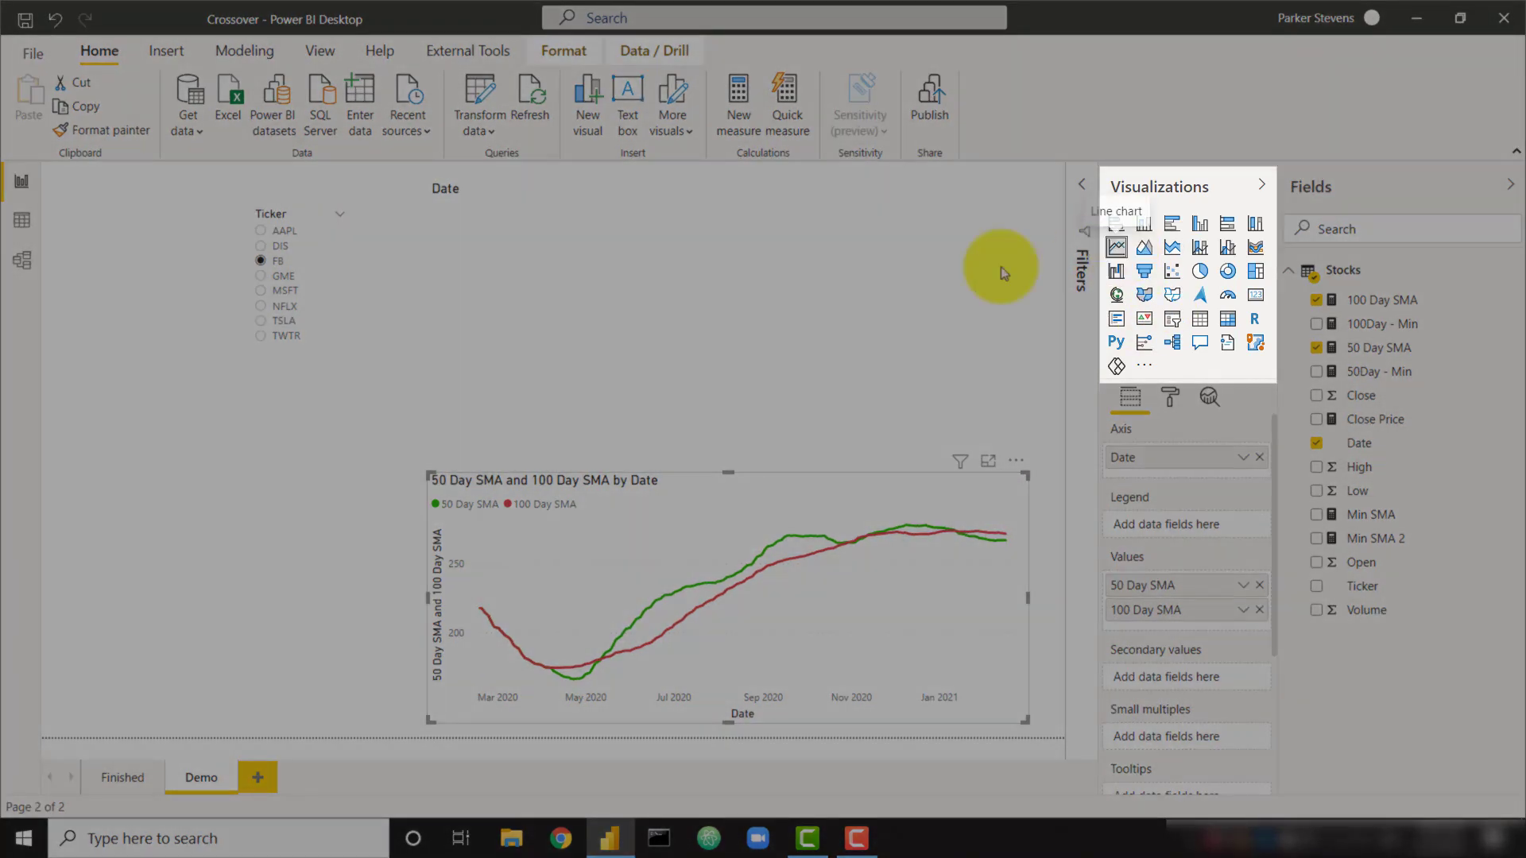
{"action": "left_click", "coordinate": [762, 280]}
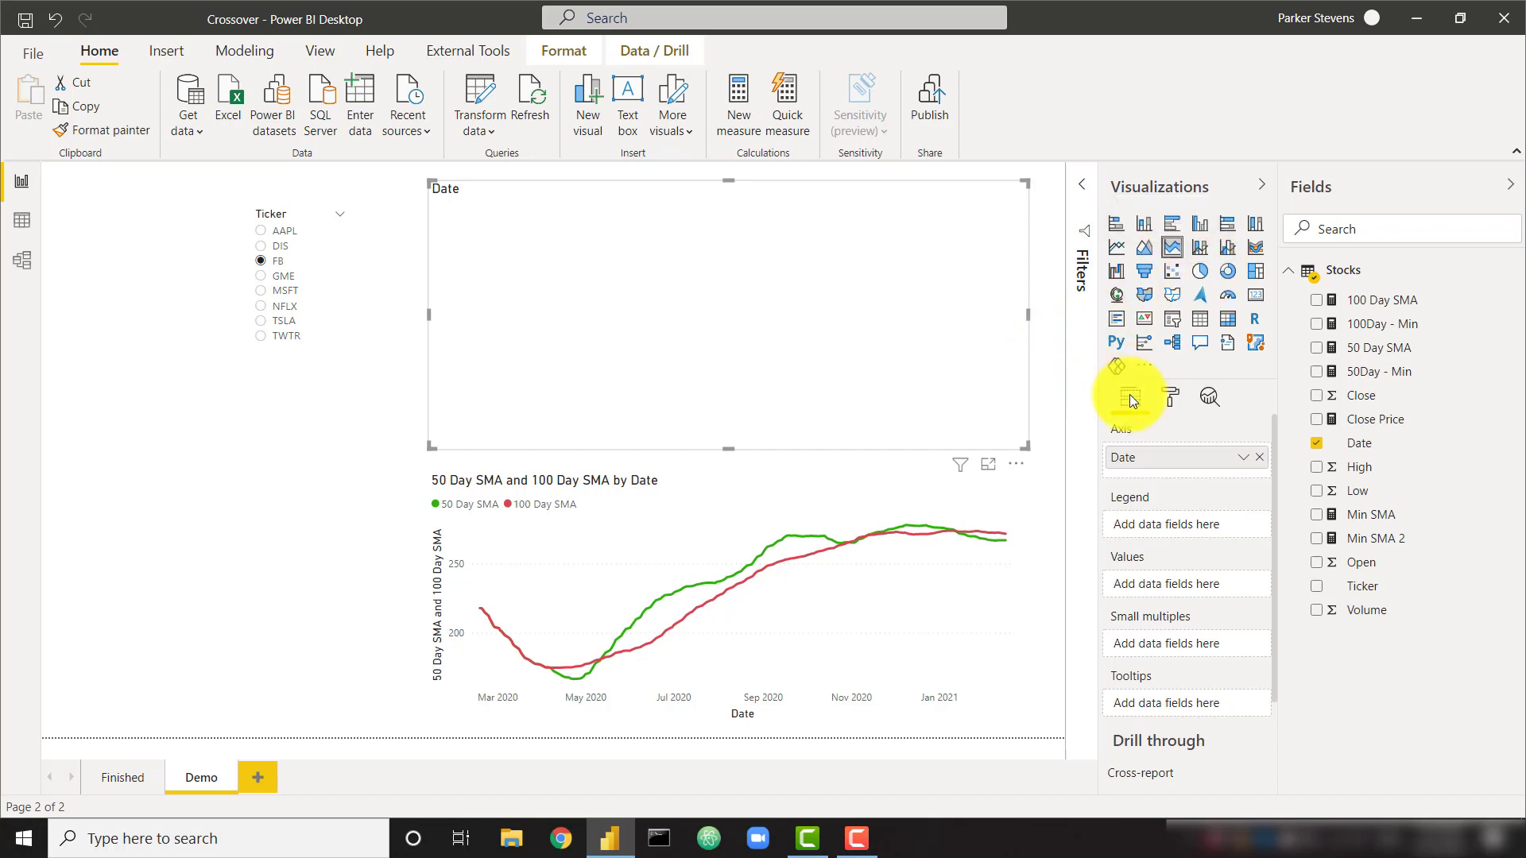
{"action": "left_click", "coordinate": [1380, 522]}
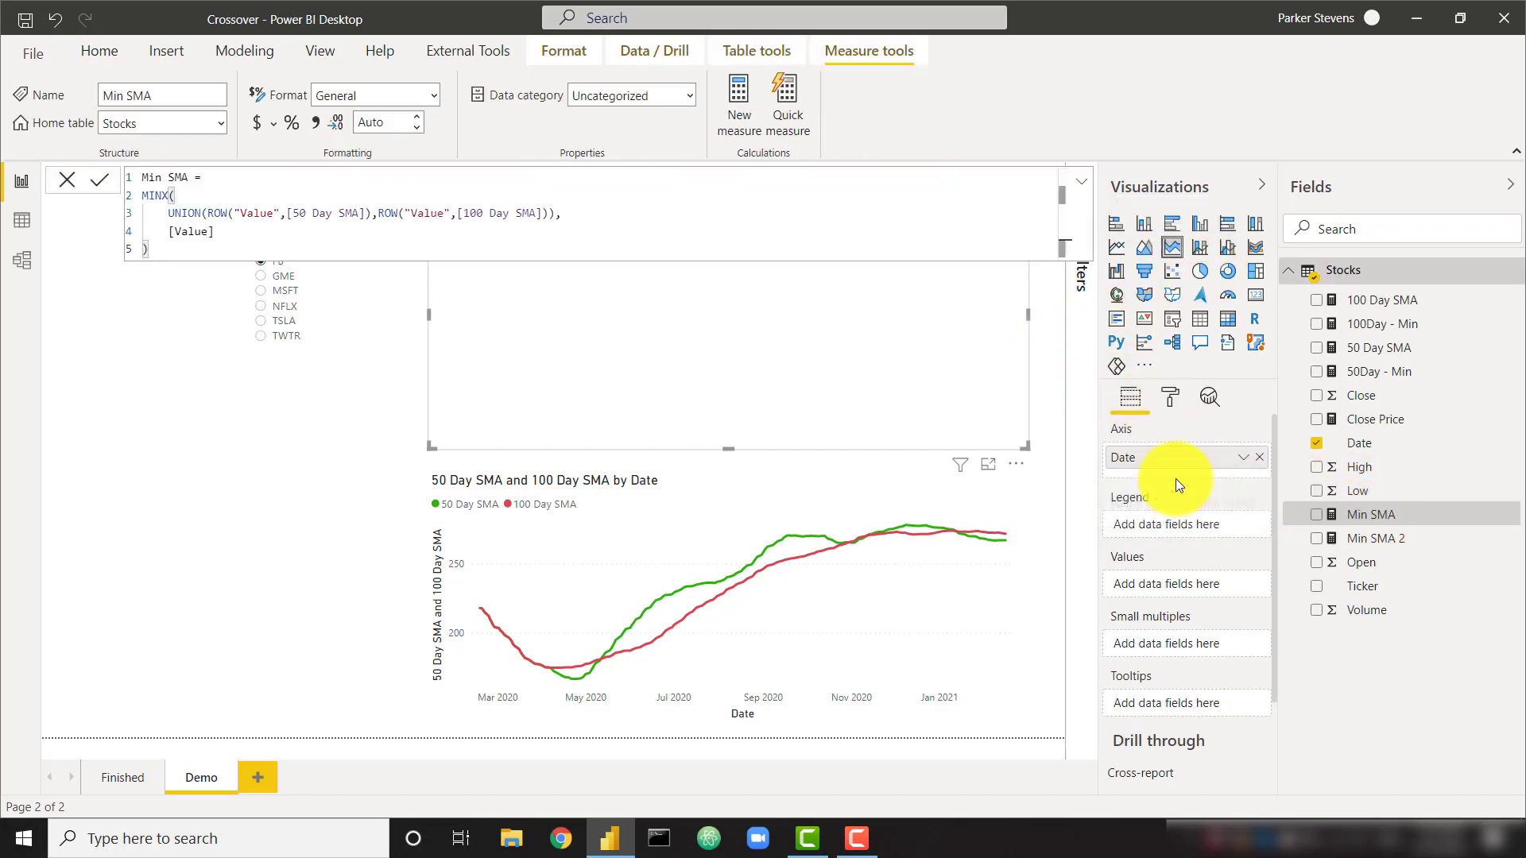
{"action": "left_click_drag", "start_coordinate": [1387, 521], "coordinate": [1197, 586]}
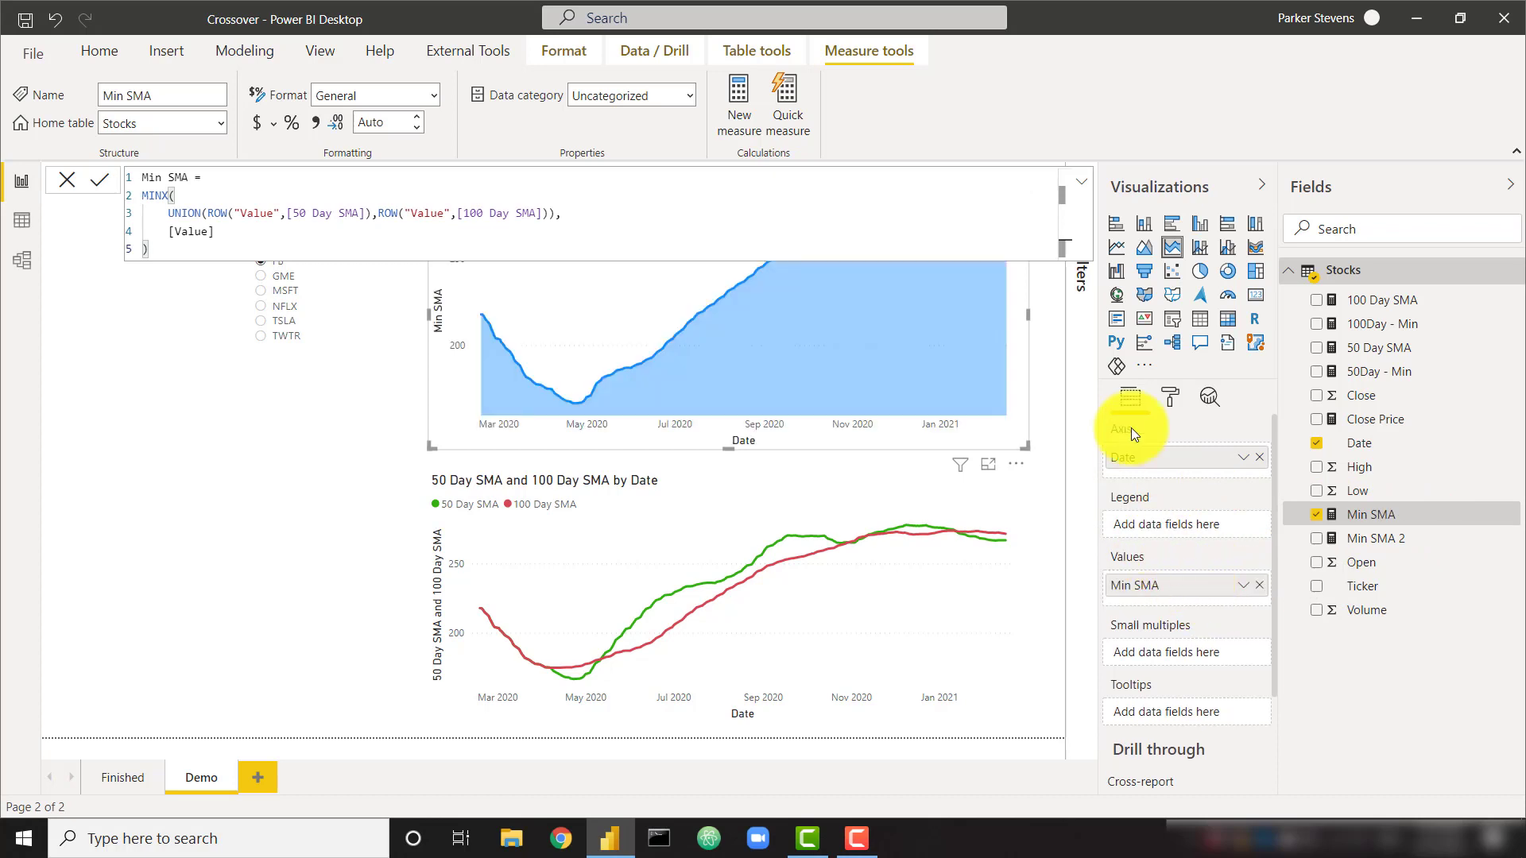
{"action": "left_click", "coordinate": [68, 179]}
Set the data color of Min SMA in the stacked area chart to light grey
{"action": "left_click", "coordinate": [1170, 397]}
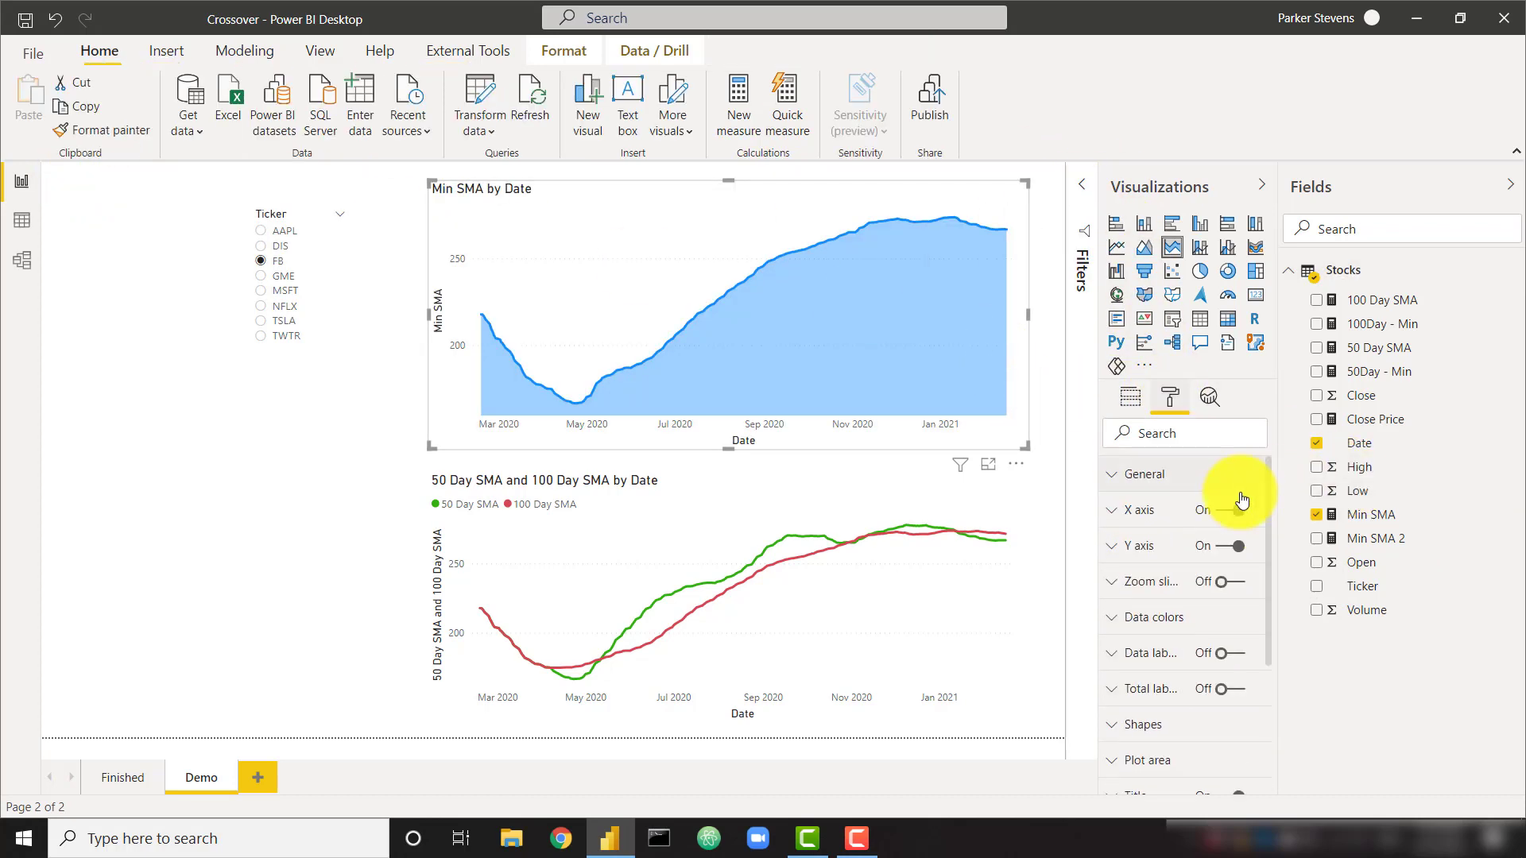
{"action": "left_click", "coordinate": [1160, 619]}
{"action": "left_click", "coordinate": [1143, 685]}
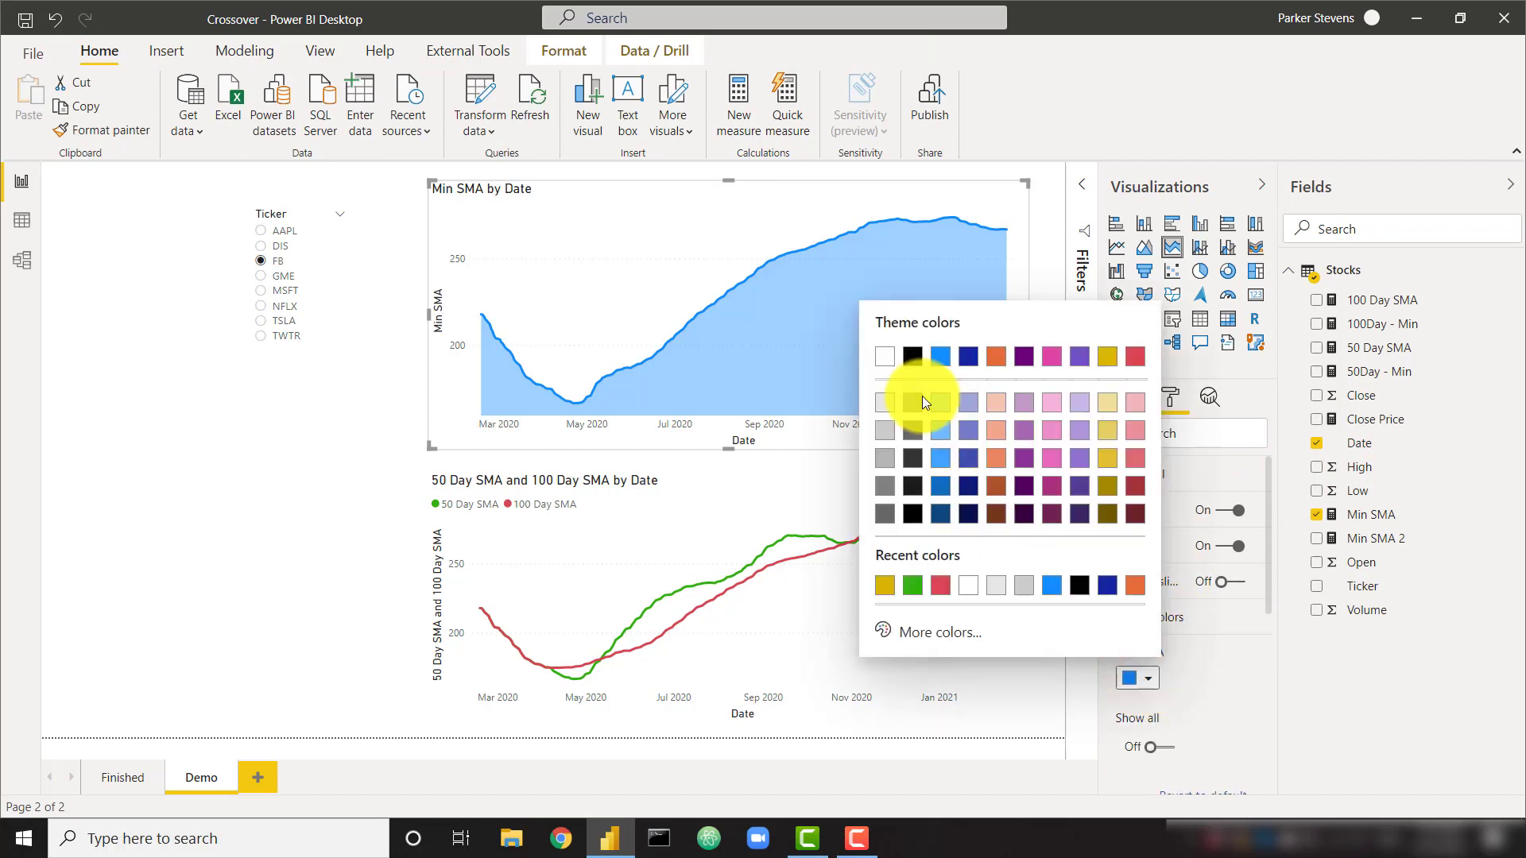
{"action": "left_click", "coordinate": [887, 405]}
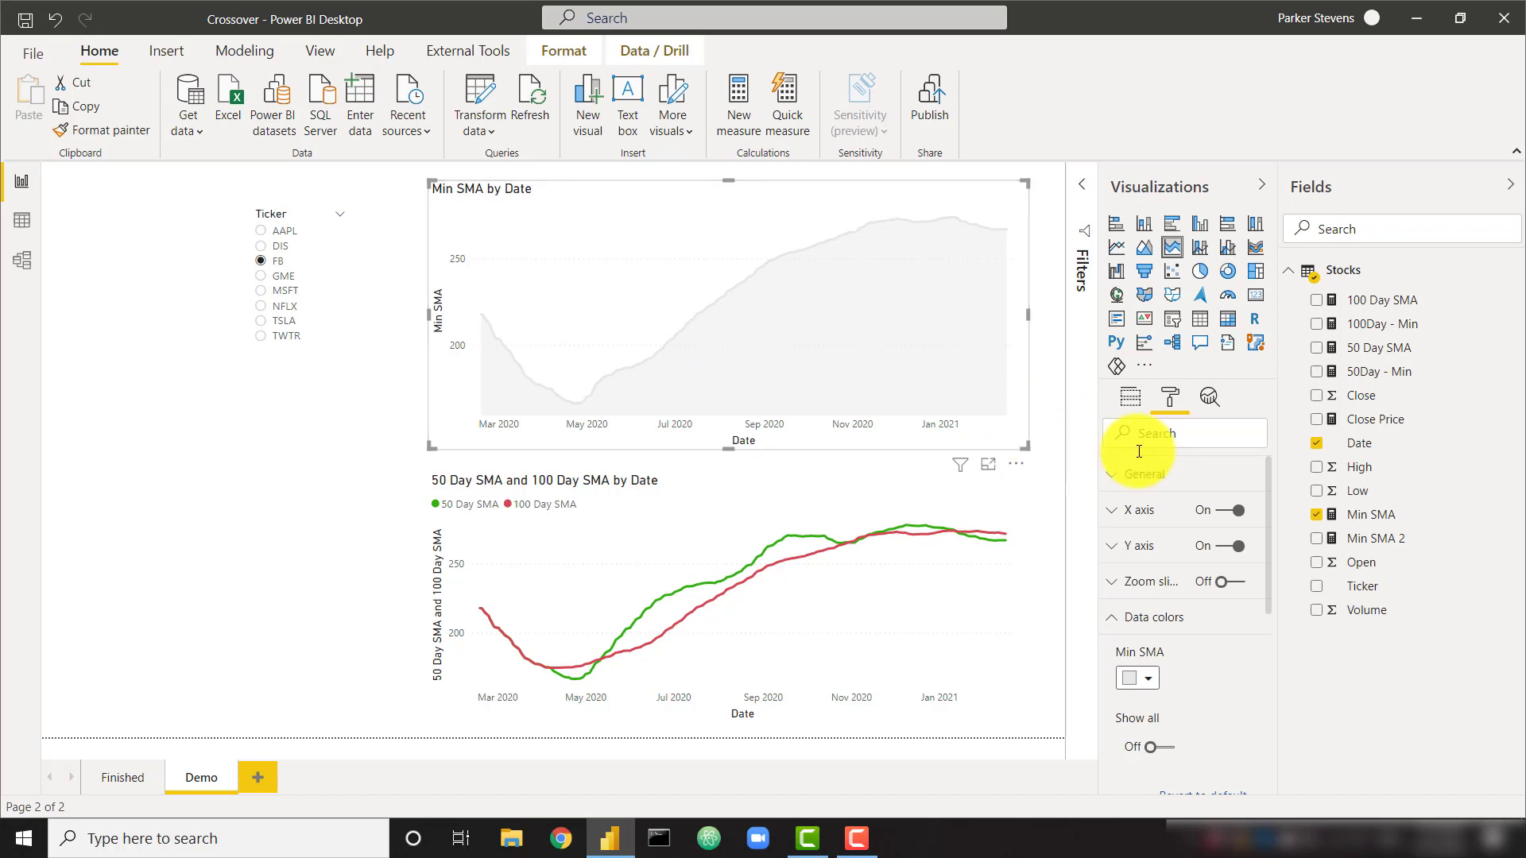
Check the Min SMA 2 measure's formula and add Min SMA 2 below Min SMA in the area chart's values
{"action": "left_click", "coordinate": [1380, 542]}
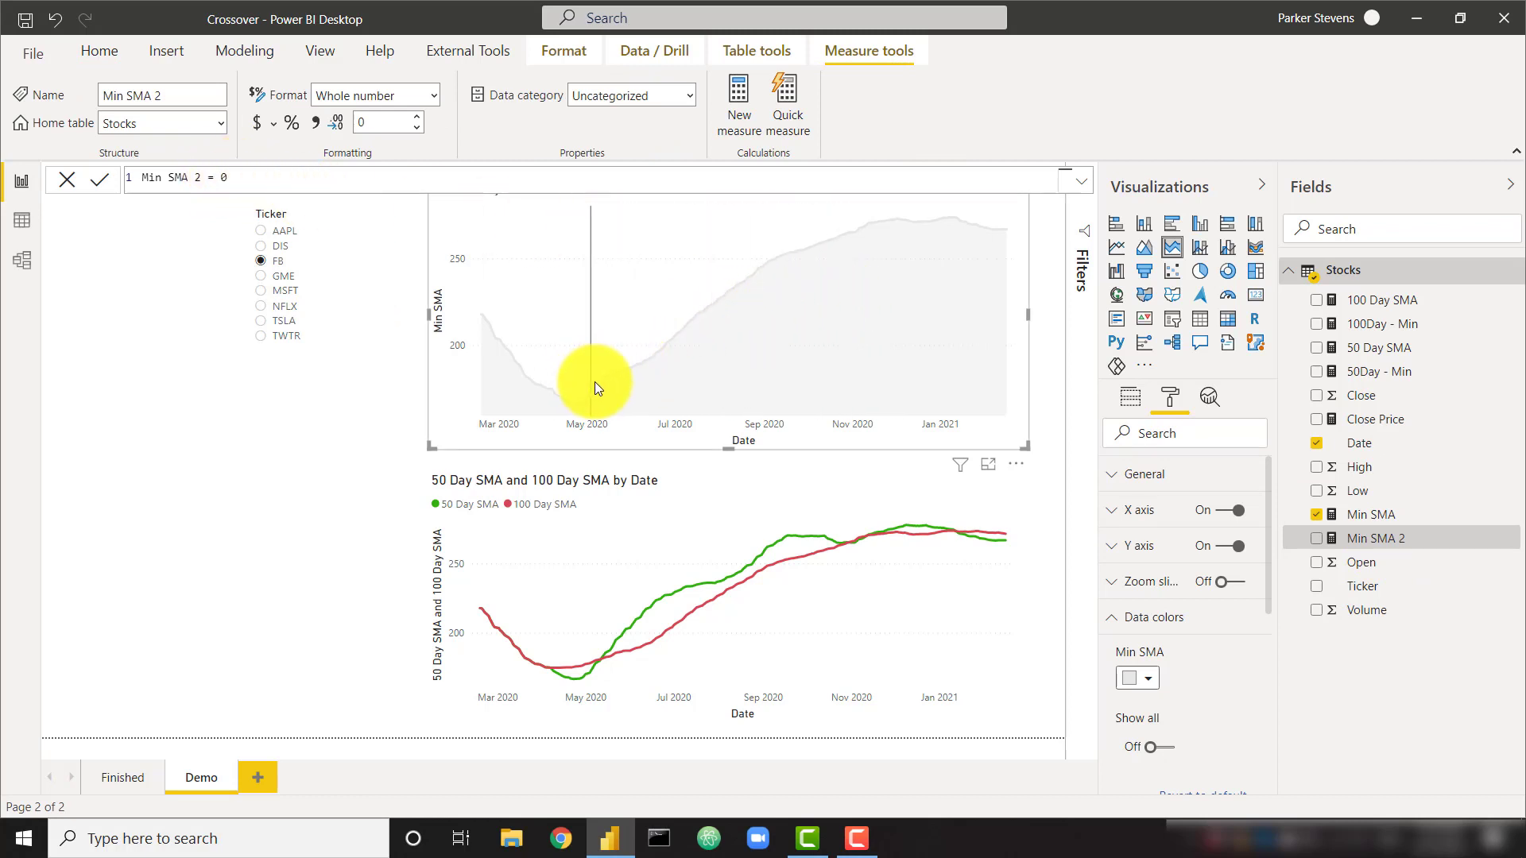
{"action": "mouse_move", "coordinate": [620, 389]}
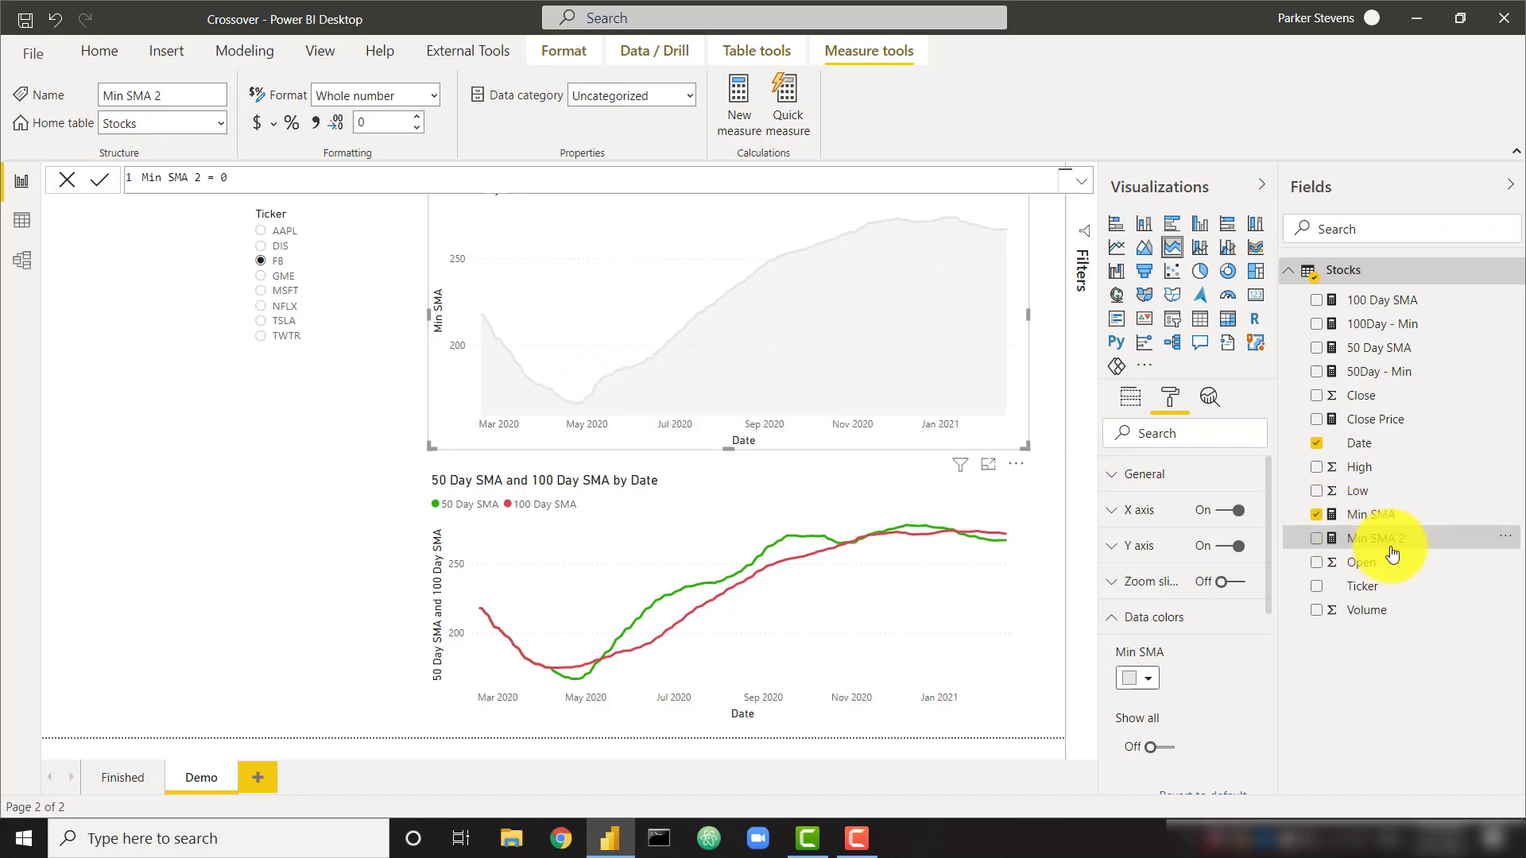
{"action": "left_click", "coordinate": [1133, 400]}
{"action": "left_click_drag", "start_coordinate": [1407, 547], "coordinate": [1176, 608]}
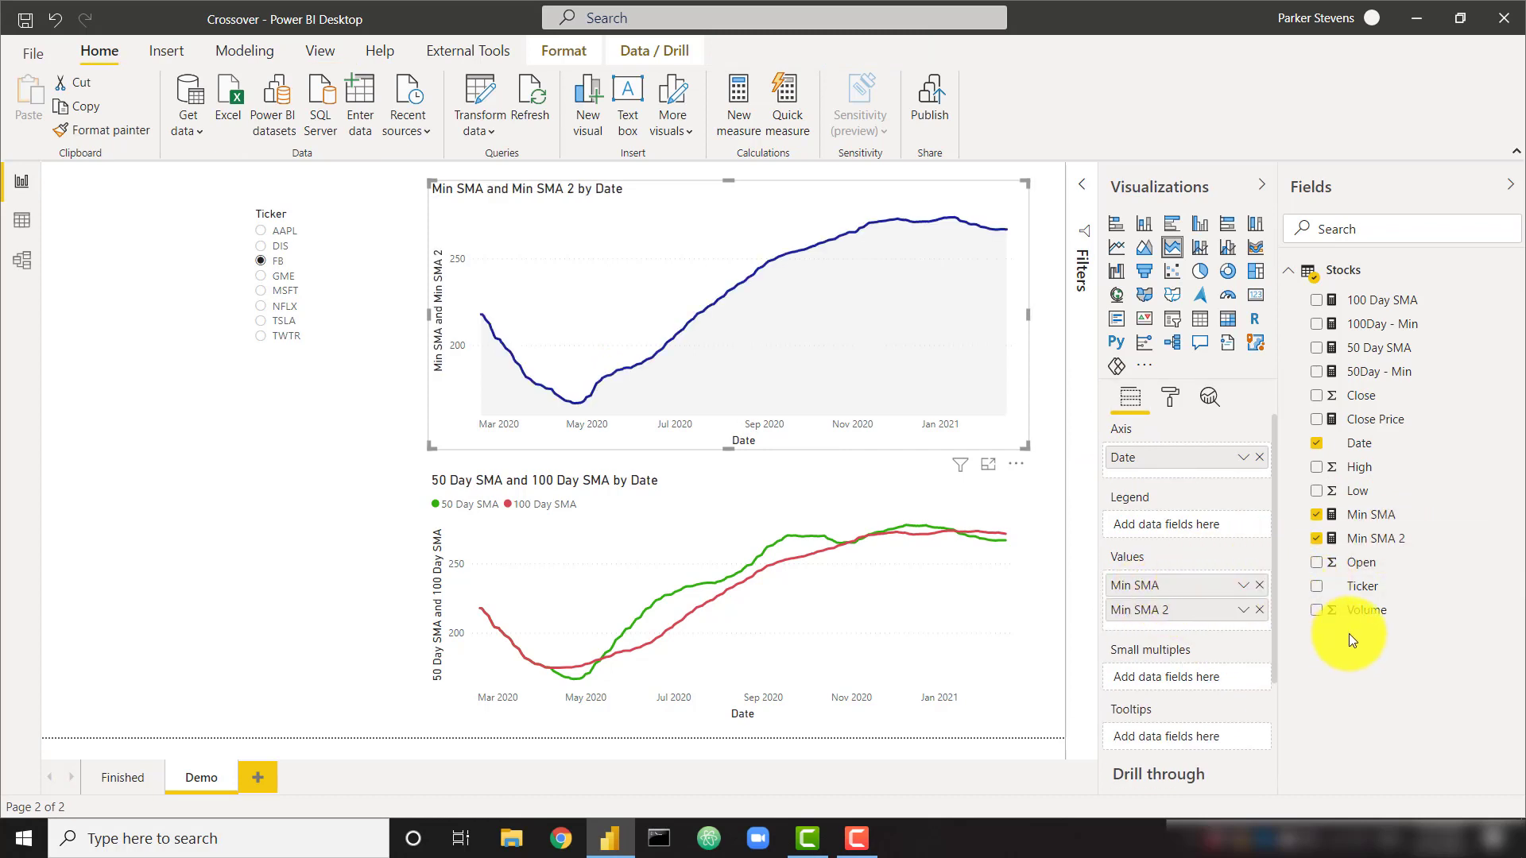
Rename the area chart's values: Min SMA as "Lower Area" and Min SMA 2 as "Lower Line"
{"action": "double_click", "coordinate": [1175, 585]}
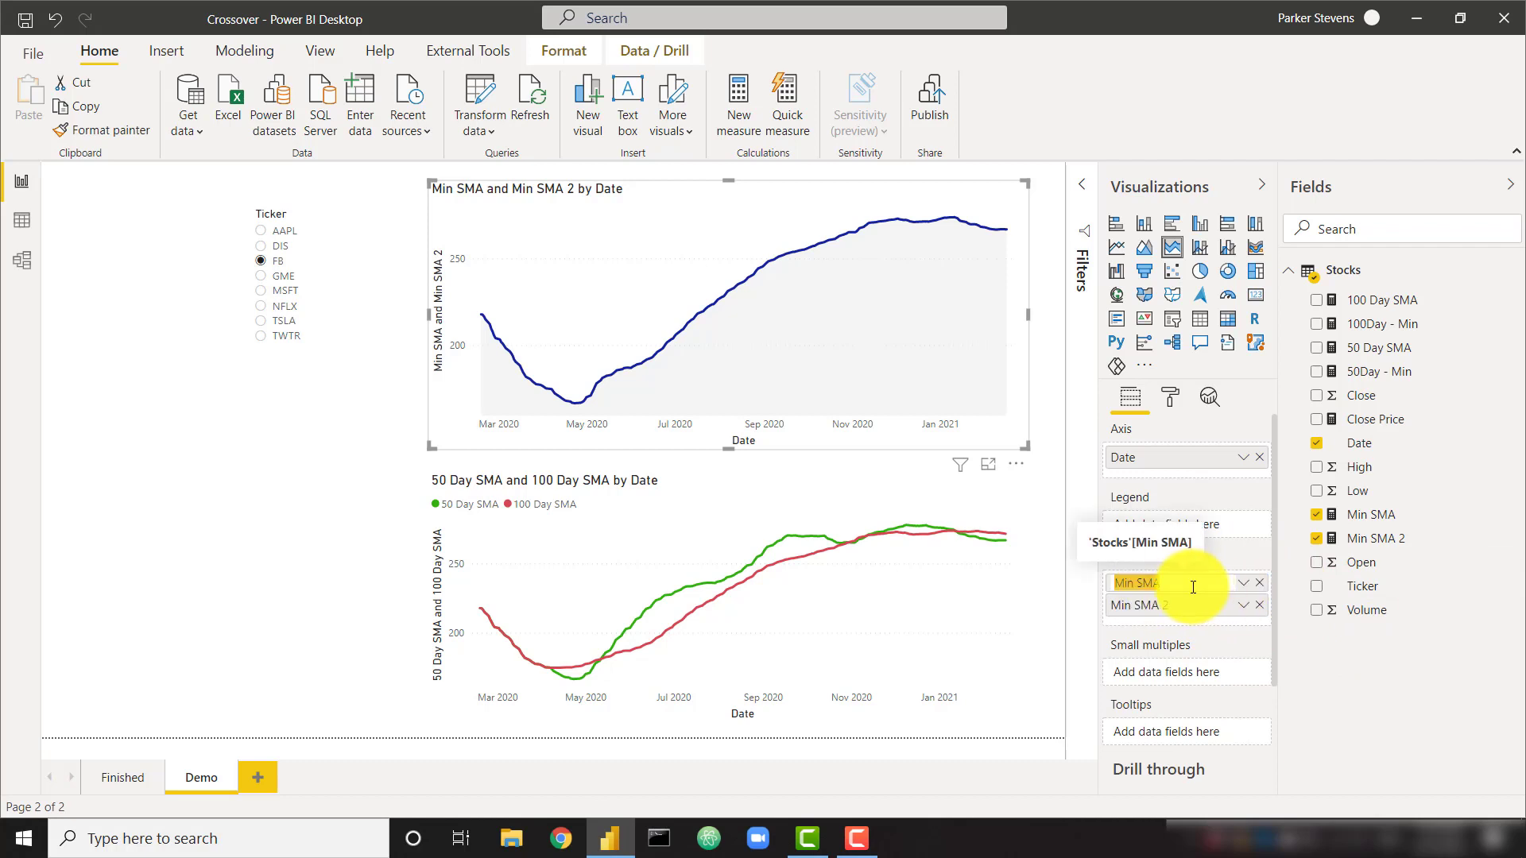
{"action": "type", "text": "Lower Area"}
{"action": "key", "text": "Return"}
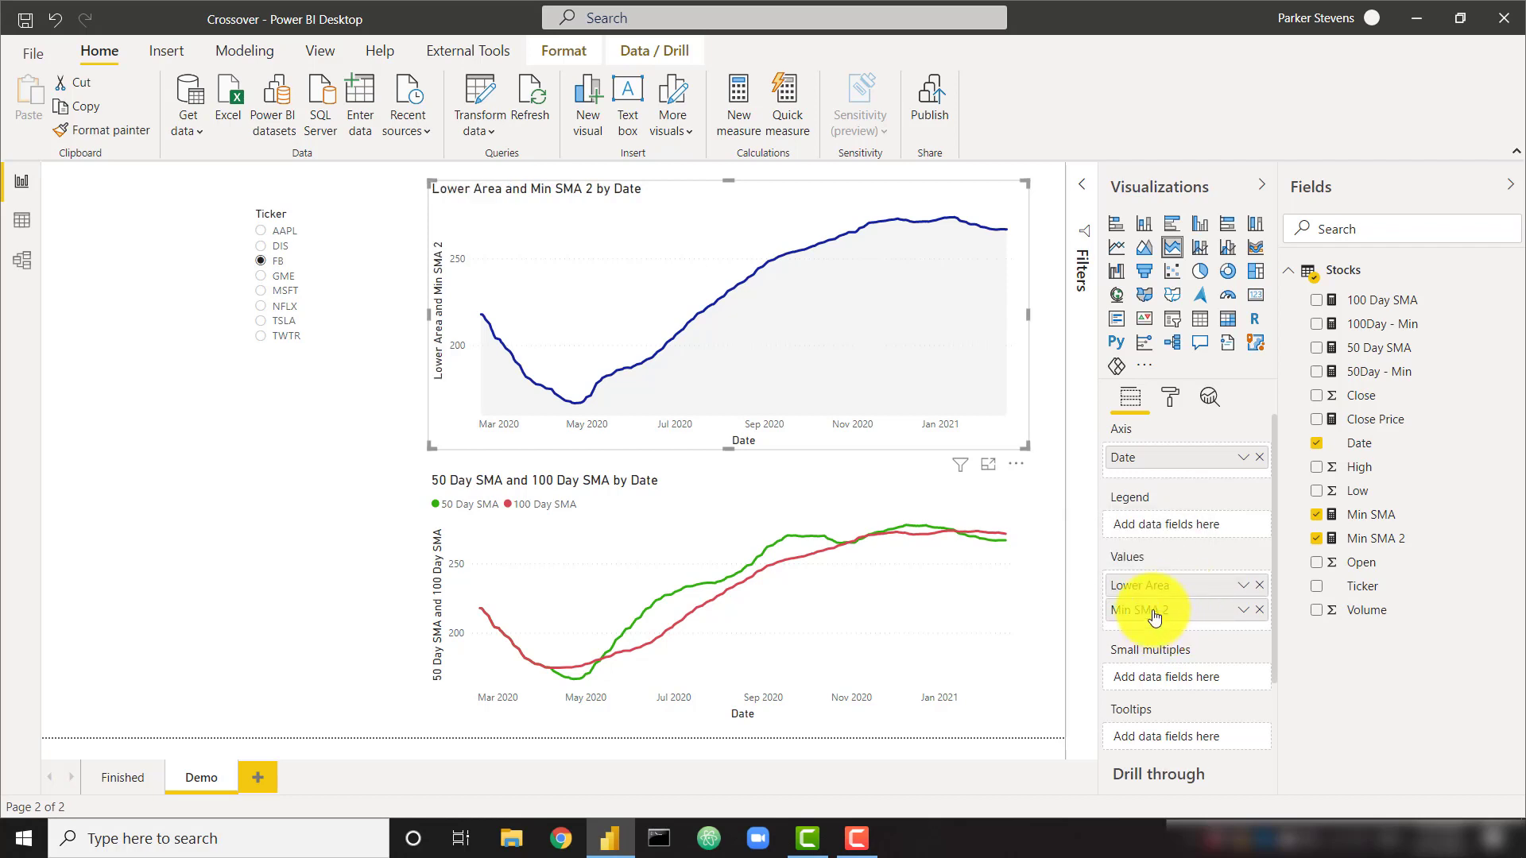
{"action": "double_click", "coordinate": [1153, 611]}
{"action": "type", "text": "Lower"}
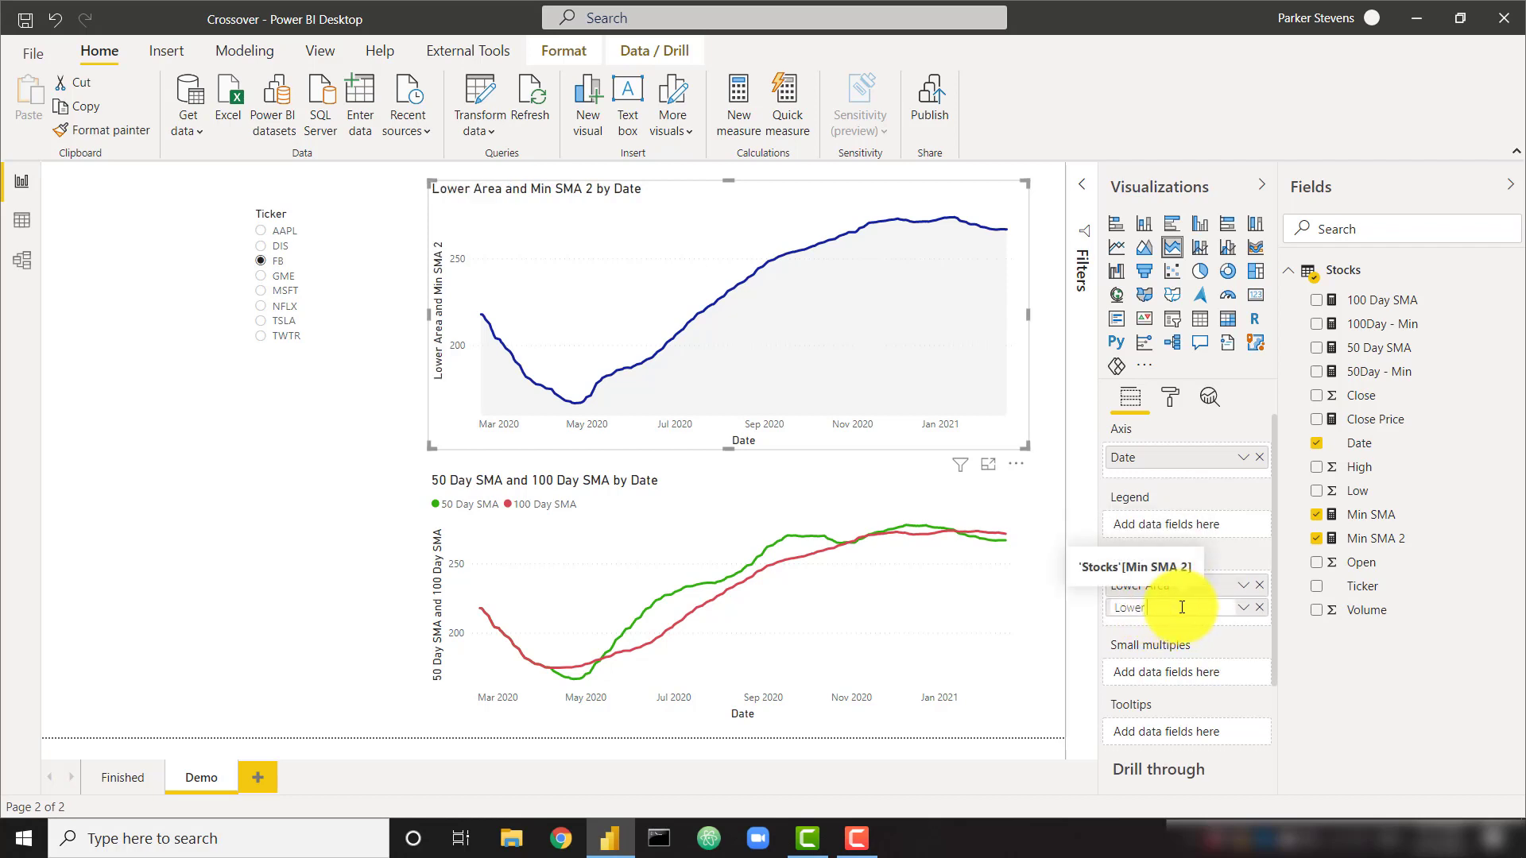
{"action": "type", "text": " Line"}
{"action": "key", "text": "Return"}
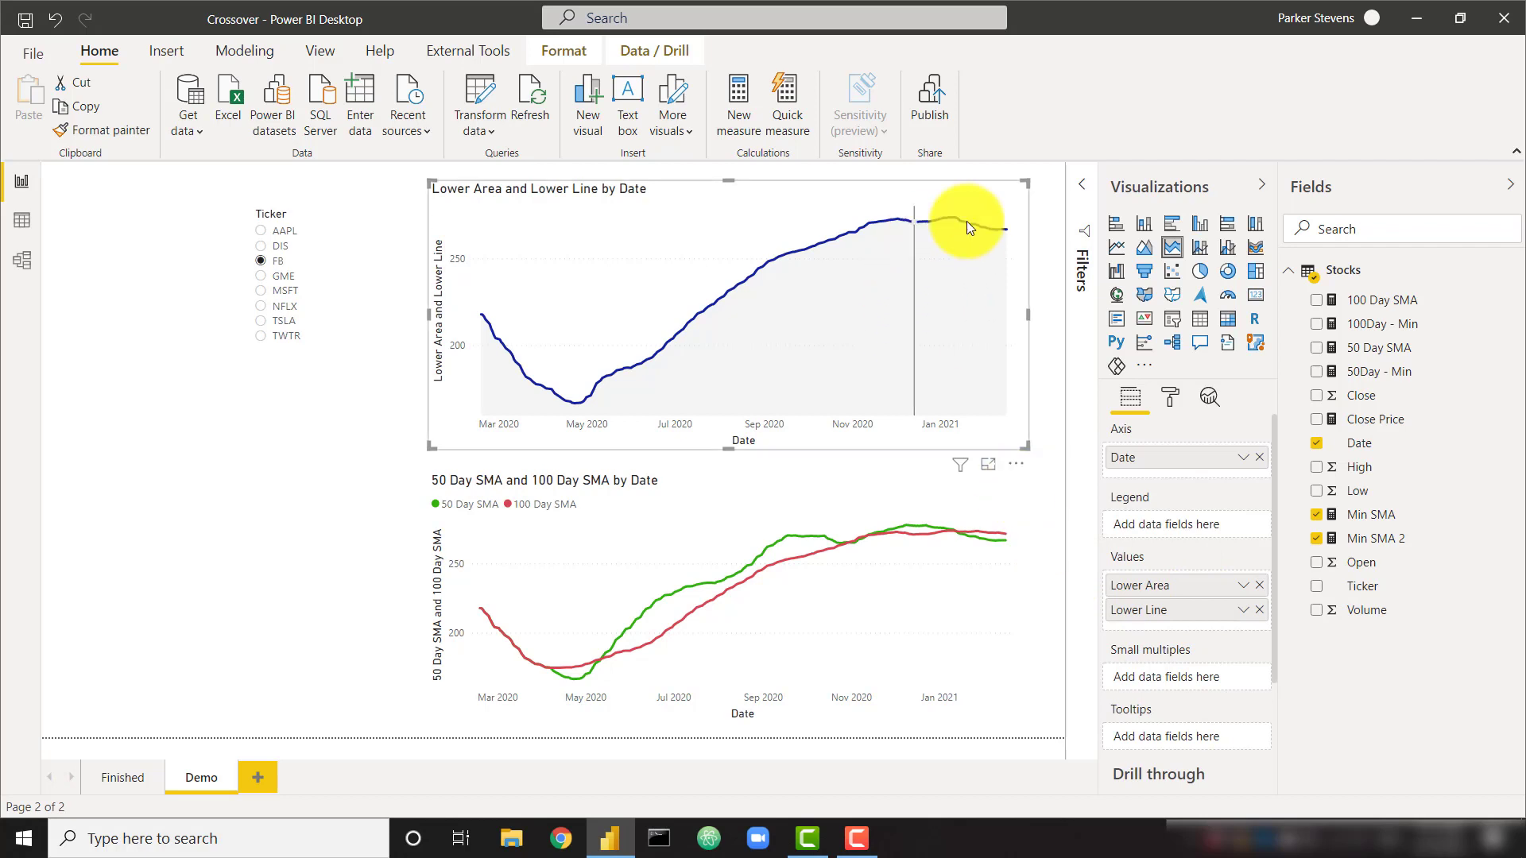
Set the area chart's data colors to white for Lower Area and red for Lower Line
{"action": "left_click", "coordinate": [1178, 401]}
{"action": "left_click", "coordinate": [1183, 666]}
{"action": "scroll", "coordinate": [1200, 711], "scroll_direction": "down", "scroll_amount": 2}
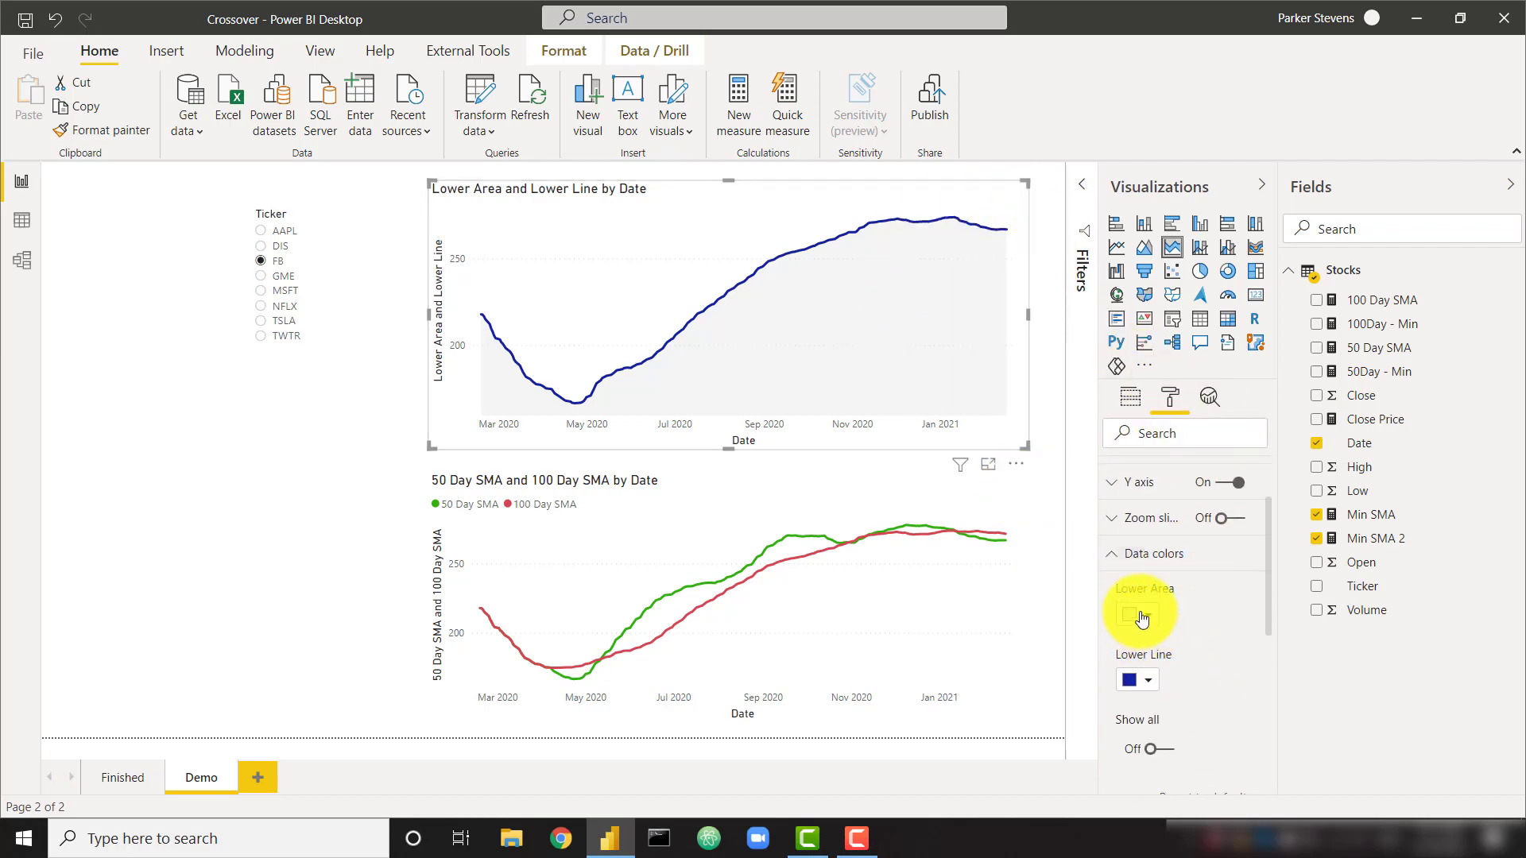
{"action": "left_click", "coordinate": [1136, 614]}
{"action": "left_click", "coordinate": [884, 294]}
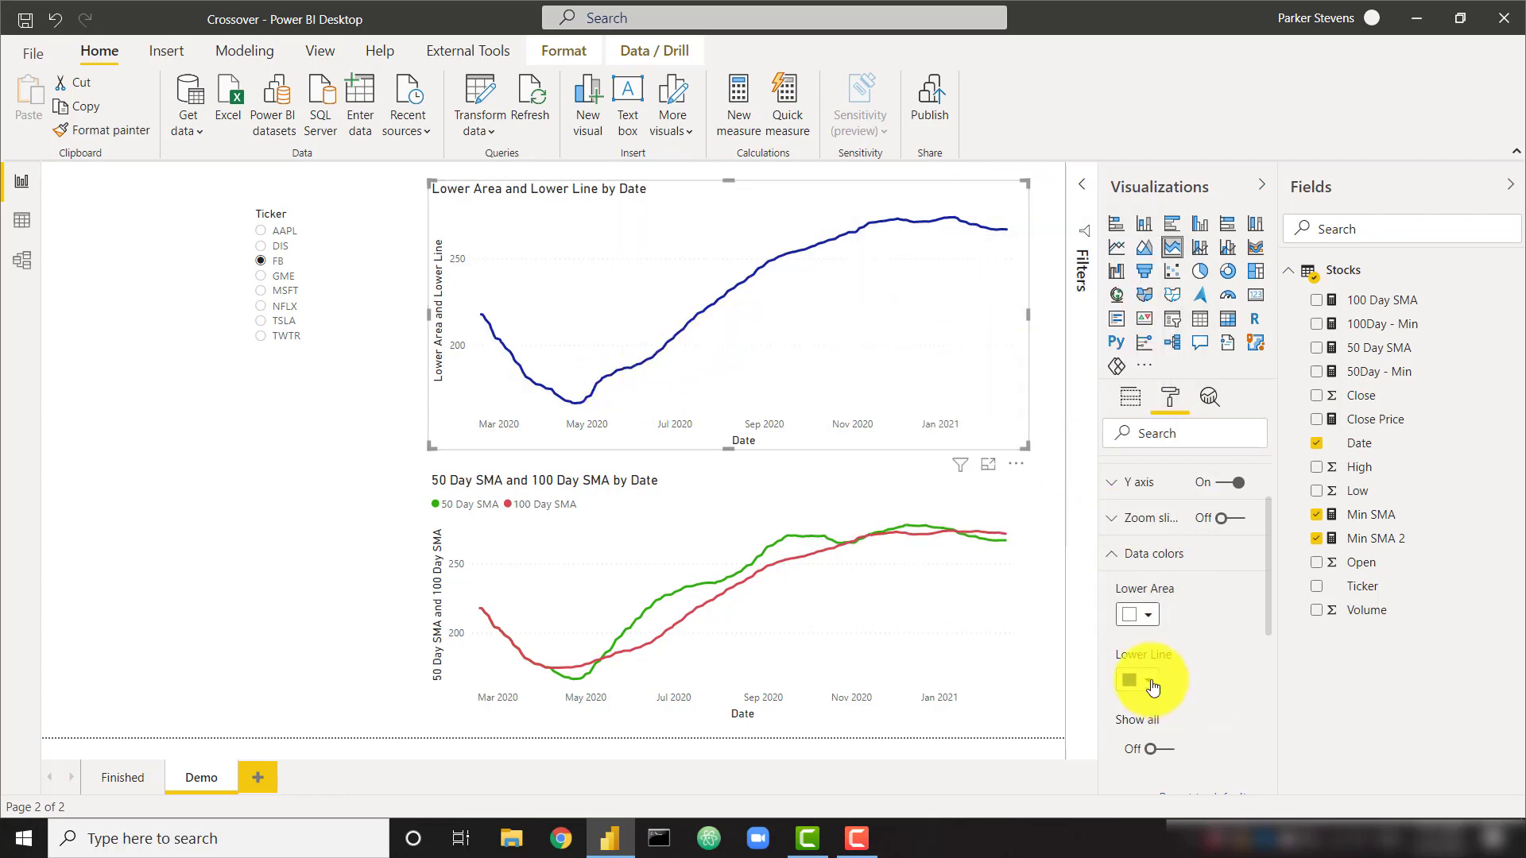
{"action": "left_click", "coordinate": [1147, 681]}
{"action": "left_click", "coordinate": [996, 588]}
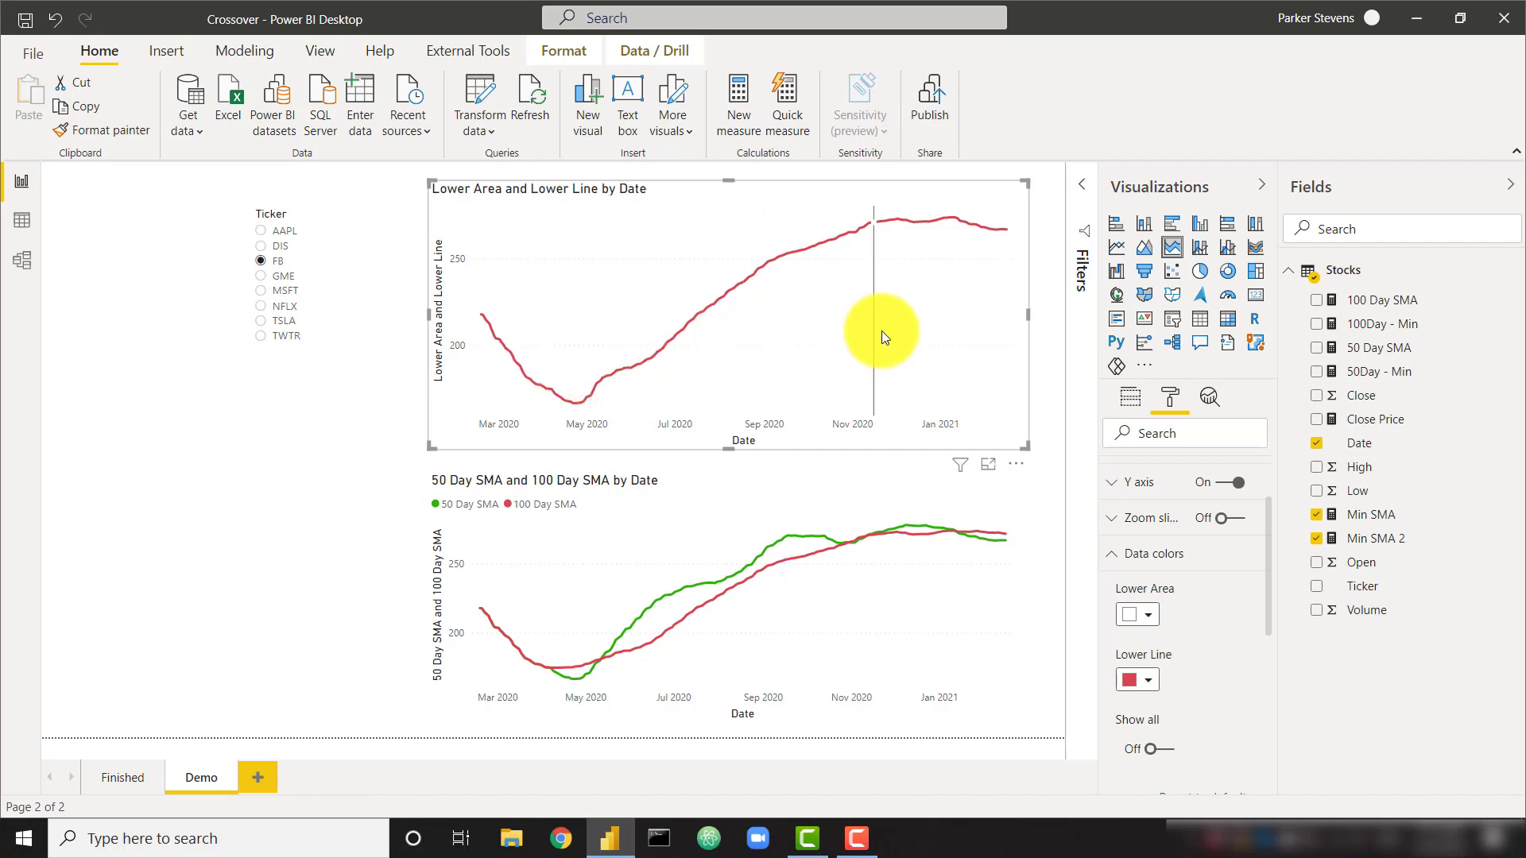
Check the 100Day - Min measure's formula and add 100Day - Min below Lower Line in the area chart's values
{"action": "mouse_move", "coordinate": [890, 333]}
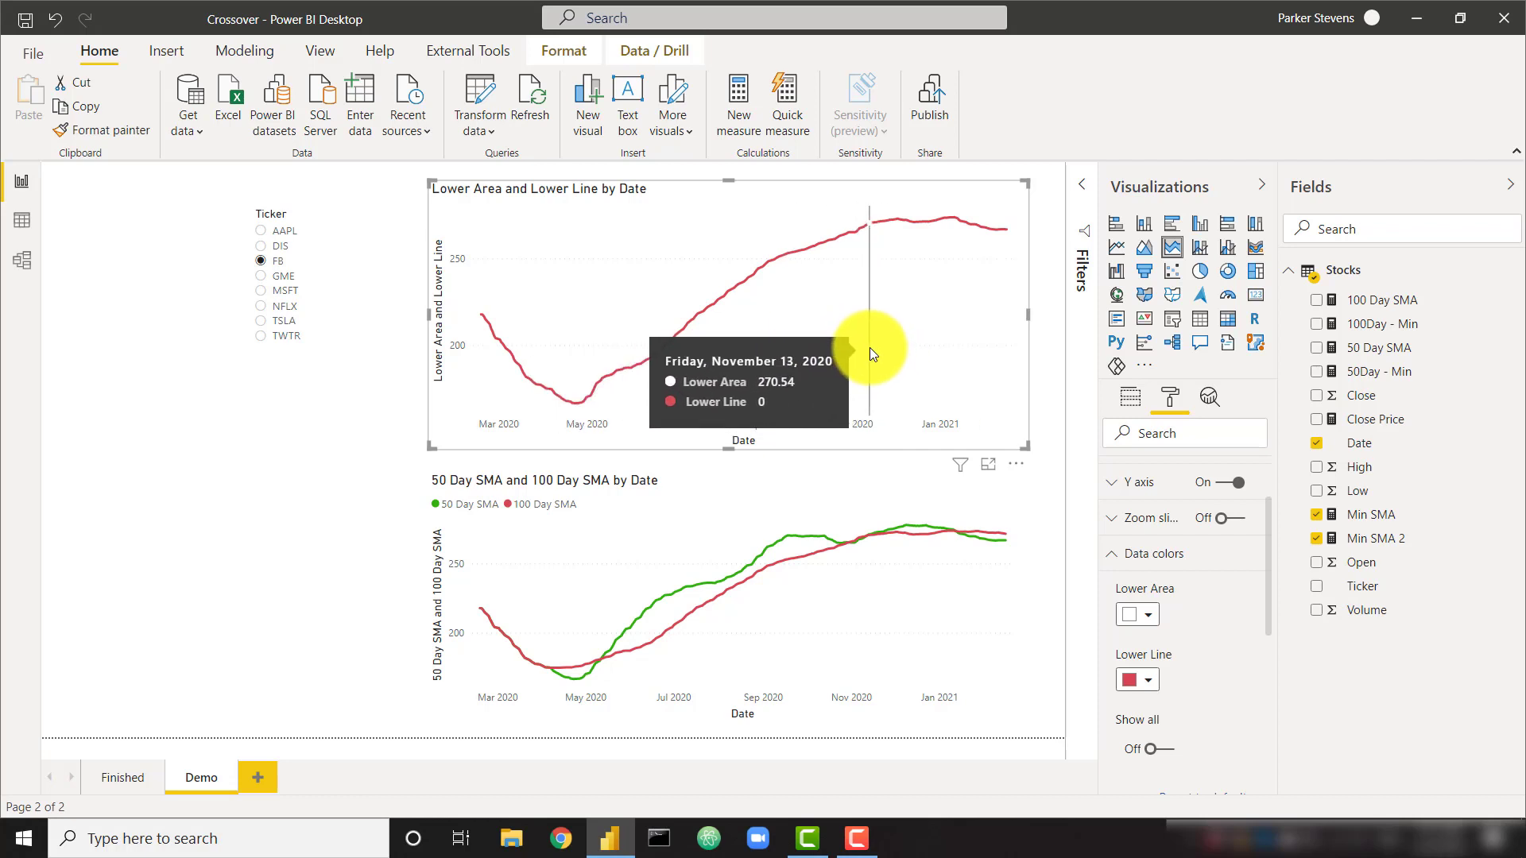
{"action": "left_click", "coordinate": [1136, 407]}
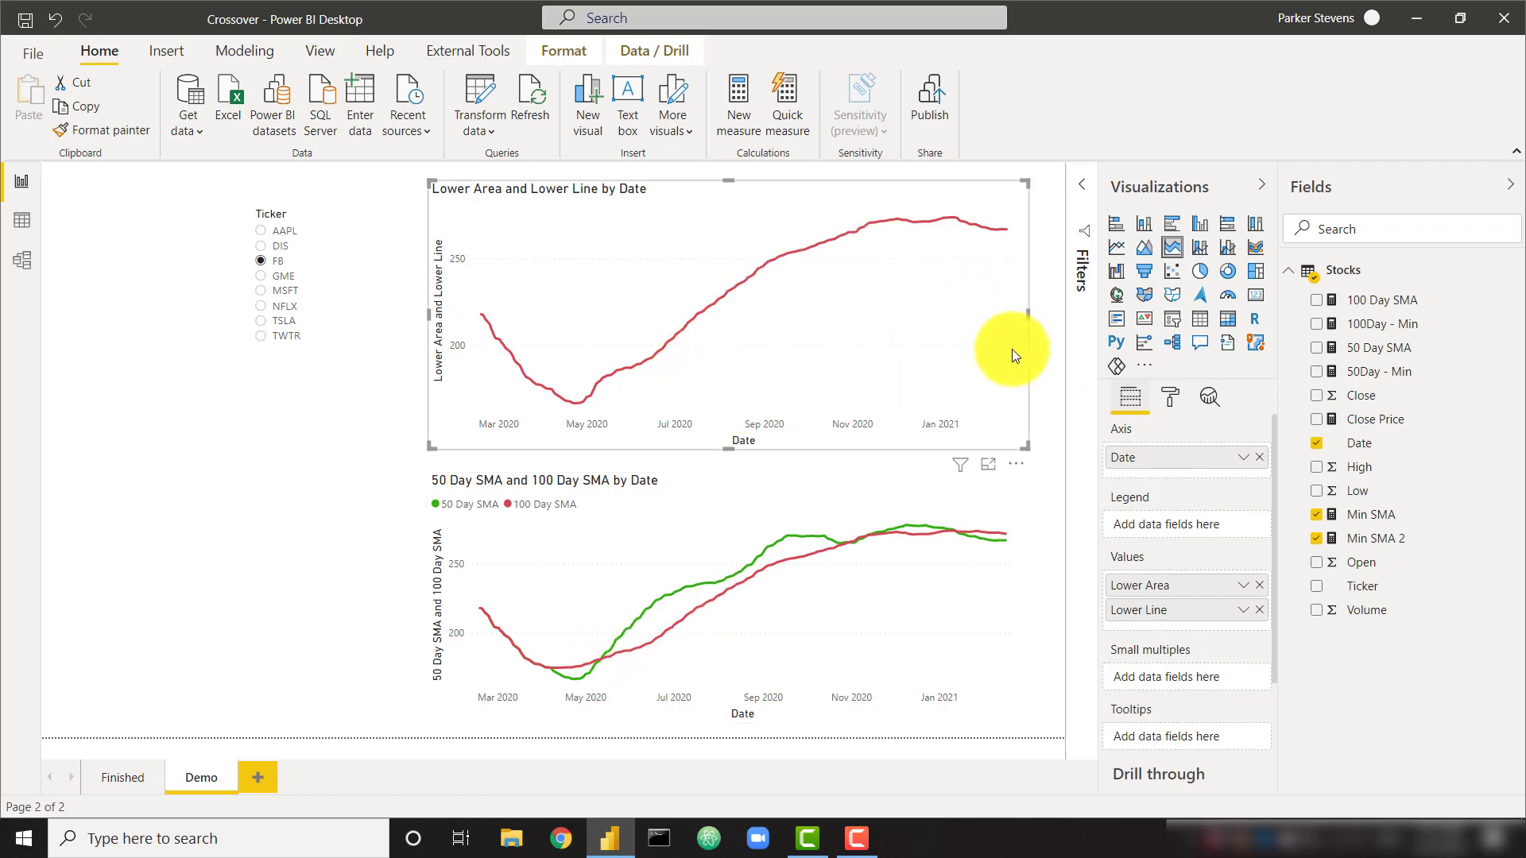
{"action": "left_click", "coordinate": [1364, 324]}
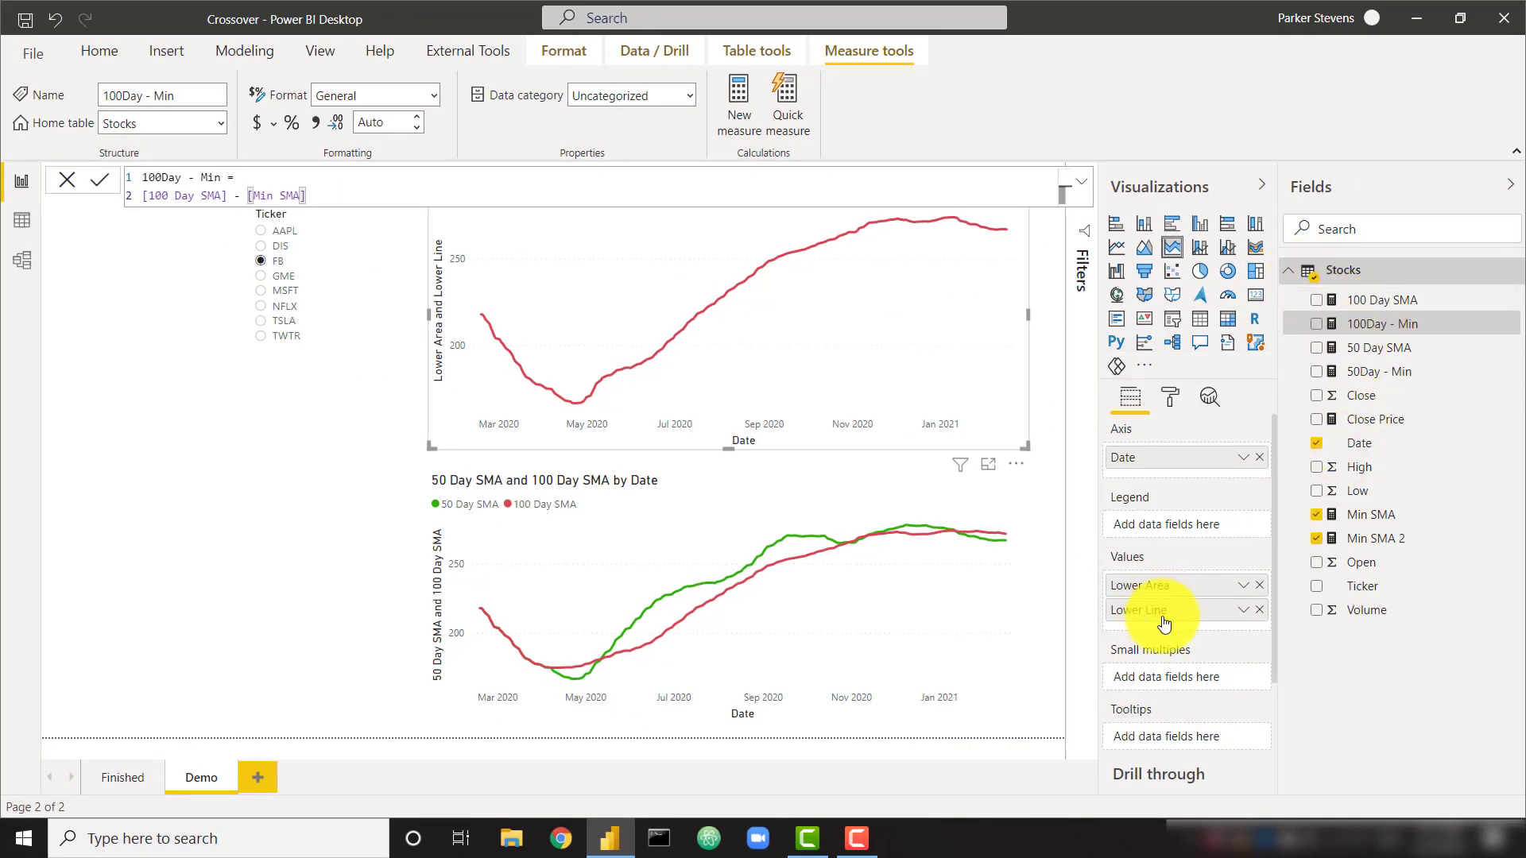
{"action": "mouse_move", "coordinate": [1422, 327]}
{"action": "left_mouse_down"}
{"action": "mouse_move", "coordinate": [1294, 390]}
{"action": "mouse_move", "coordinate": [1177, 632]}
{"action": "left_mouse_up"}
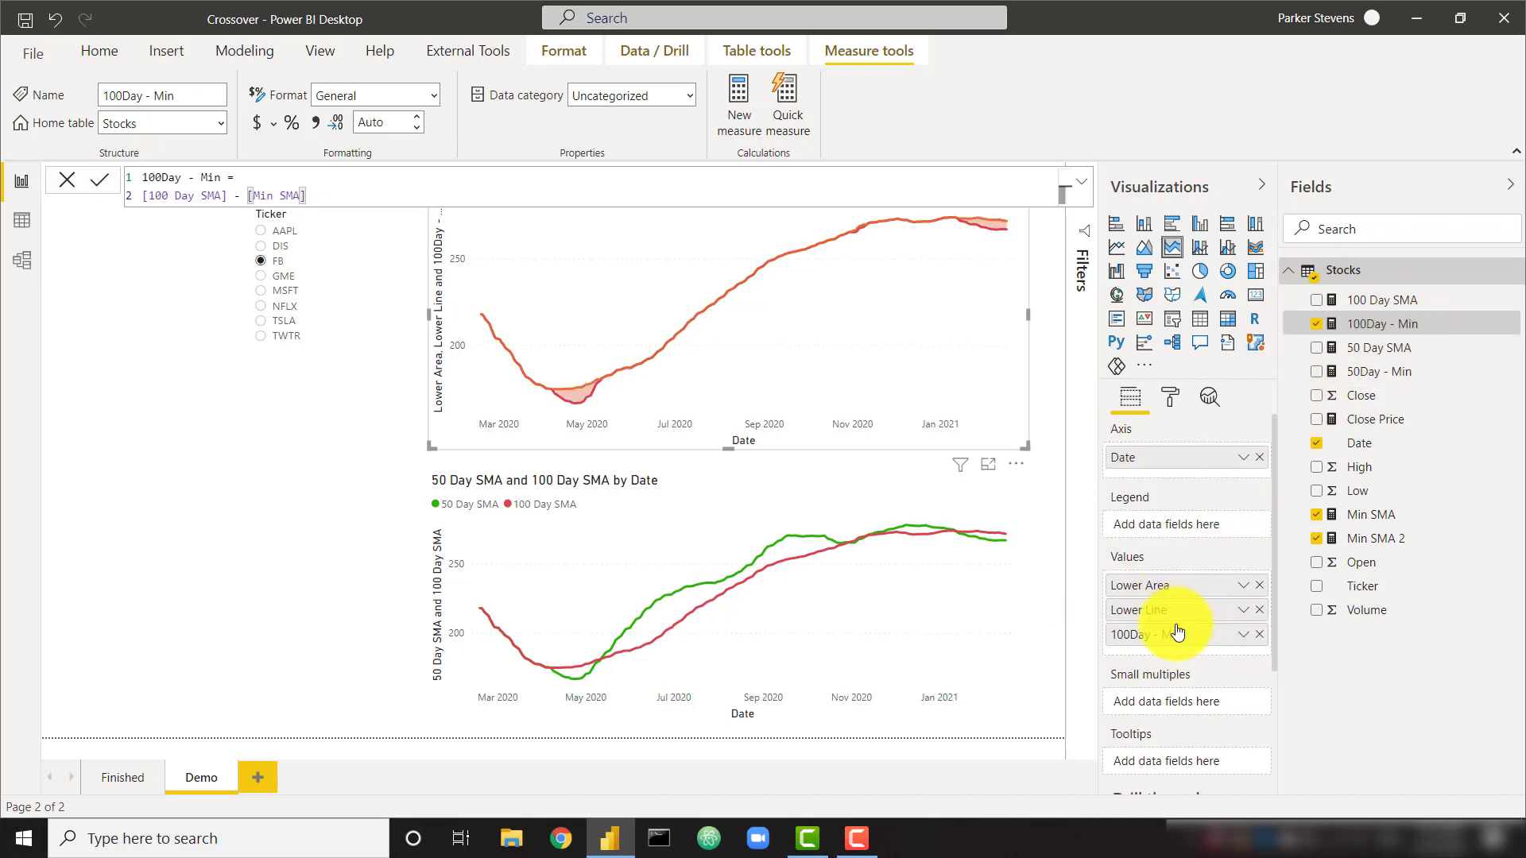
Set the data color of 100Day - Min in the area chart to red and inspect the chart's values around May 2020
{"action": "left_click", "coordinate": [1171, 395]}
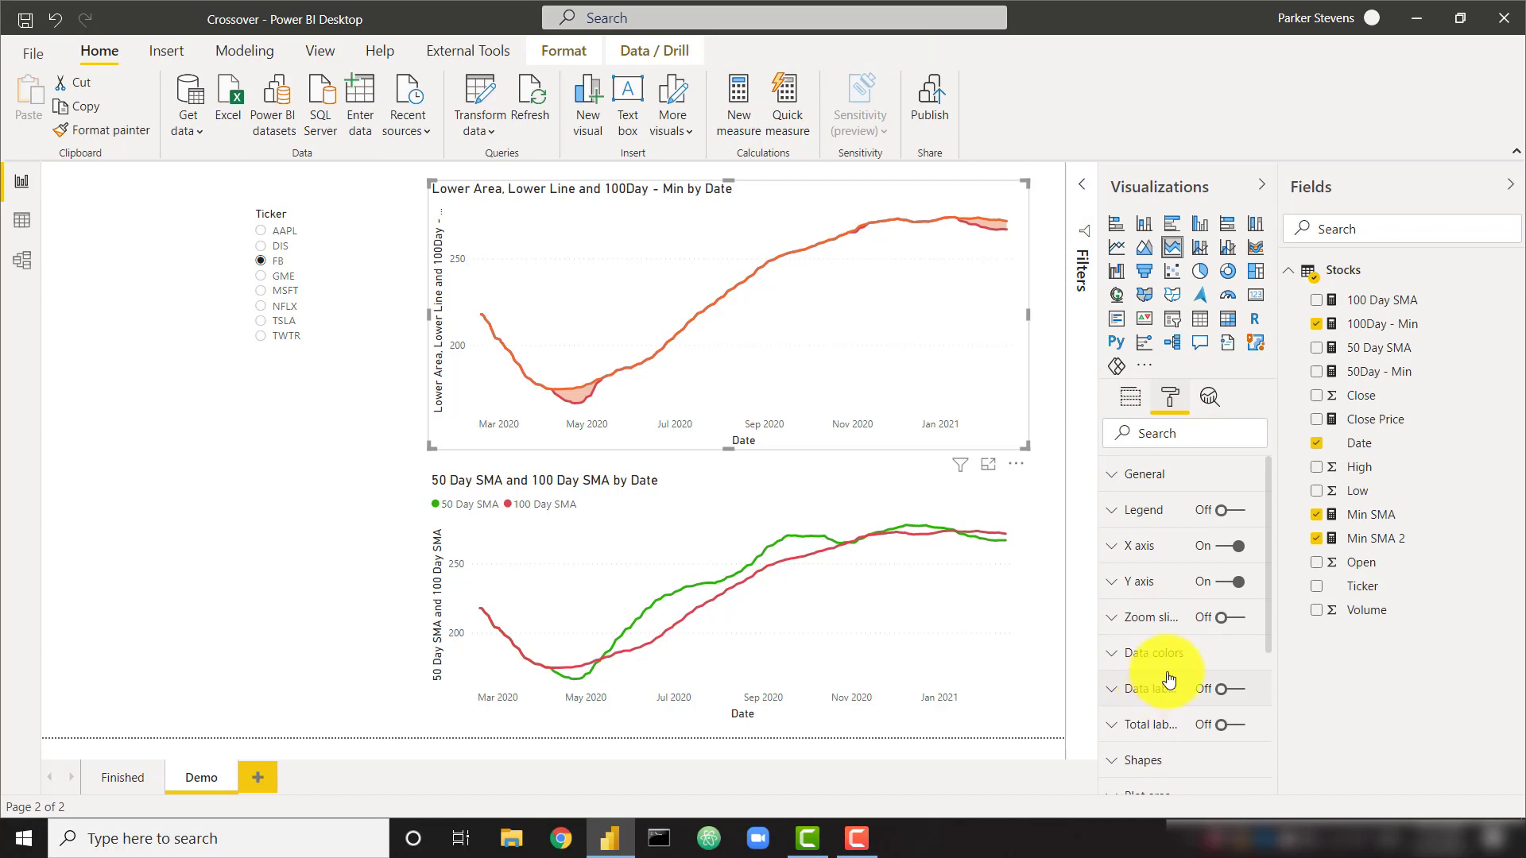
{"action": "left_click", "coordinate": [1154, 653]}
{"action": "scroll", "coordinate": [1213, 737], "scroll_direction": "down", "scroll_amount": 1}
{"action": "scroll", "coordinate": [1206, 736], "scroll_direction": "down", "scroll_amount": 1}
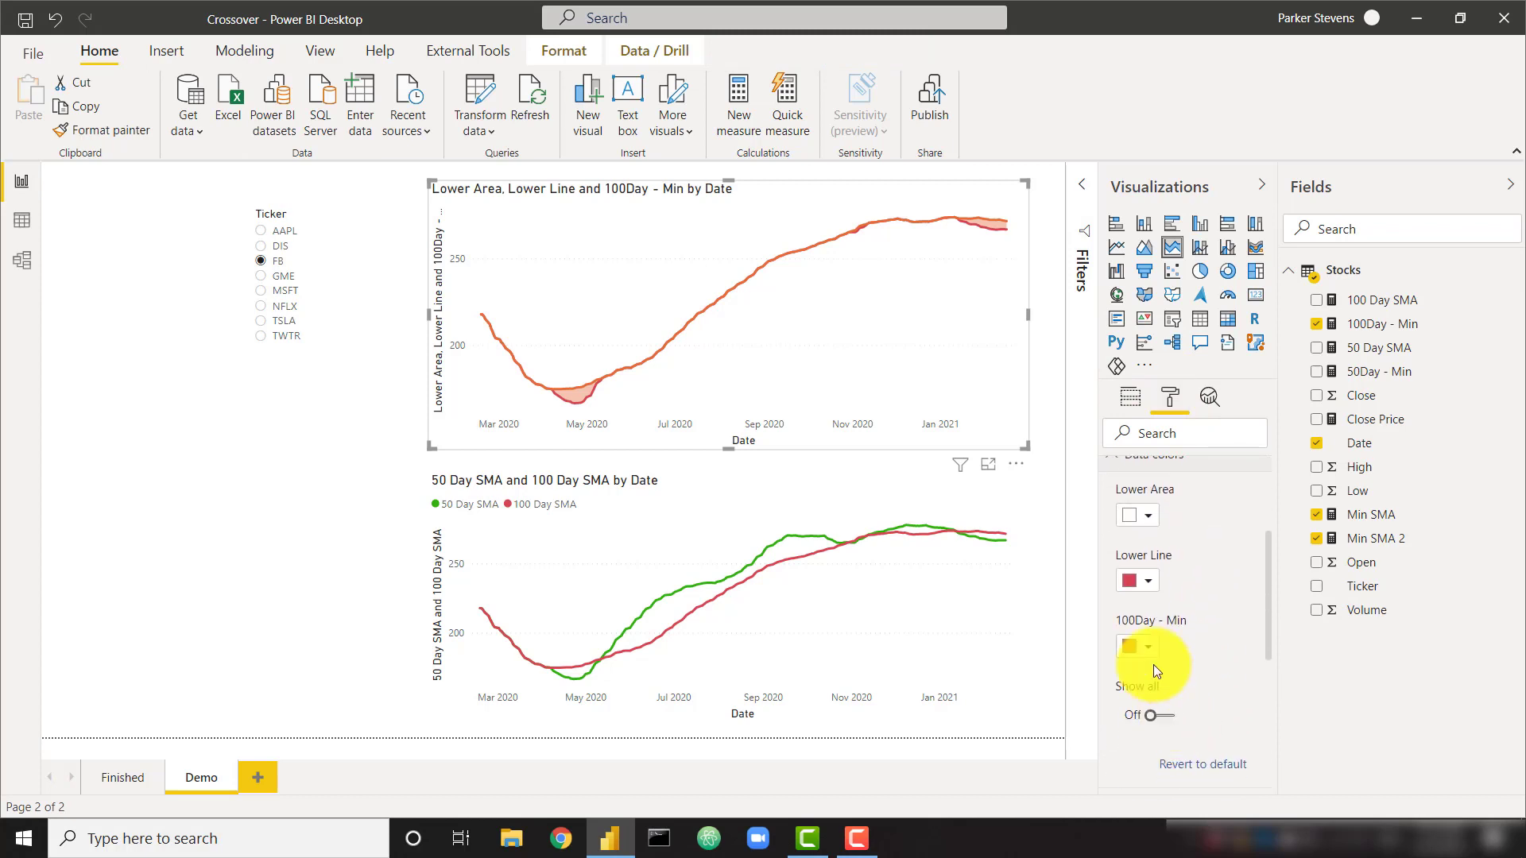
{"action": "left_click", "coordinate": [1147, 648]}
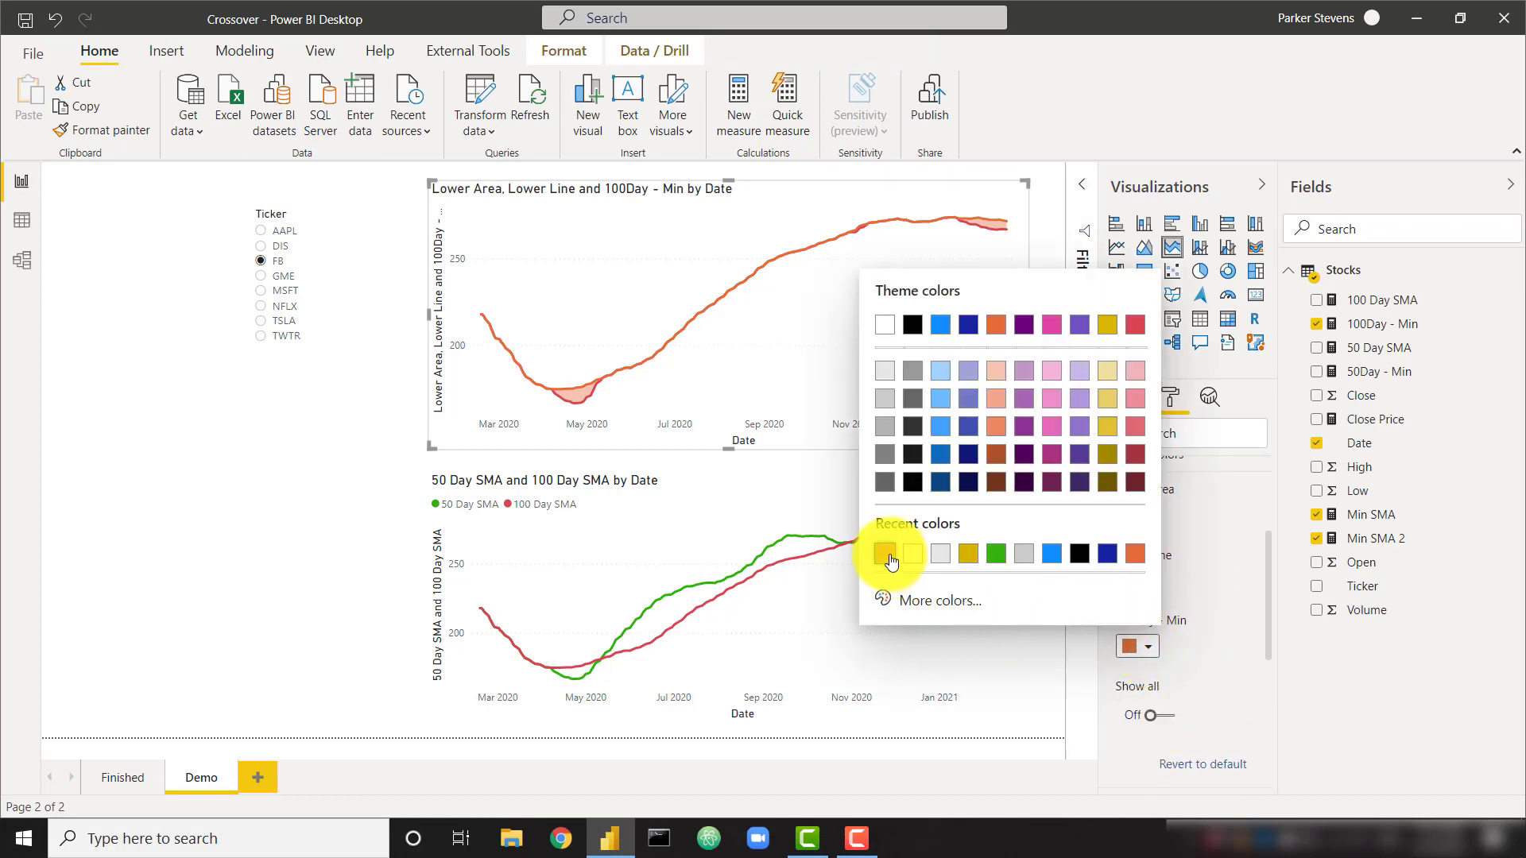
{"action": "left_click", "coordinate": [885, 549]}
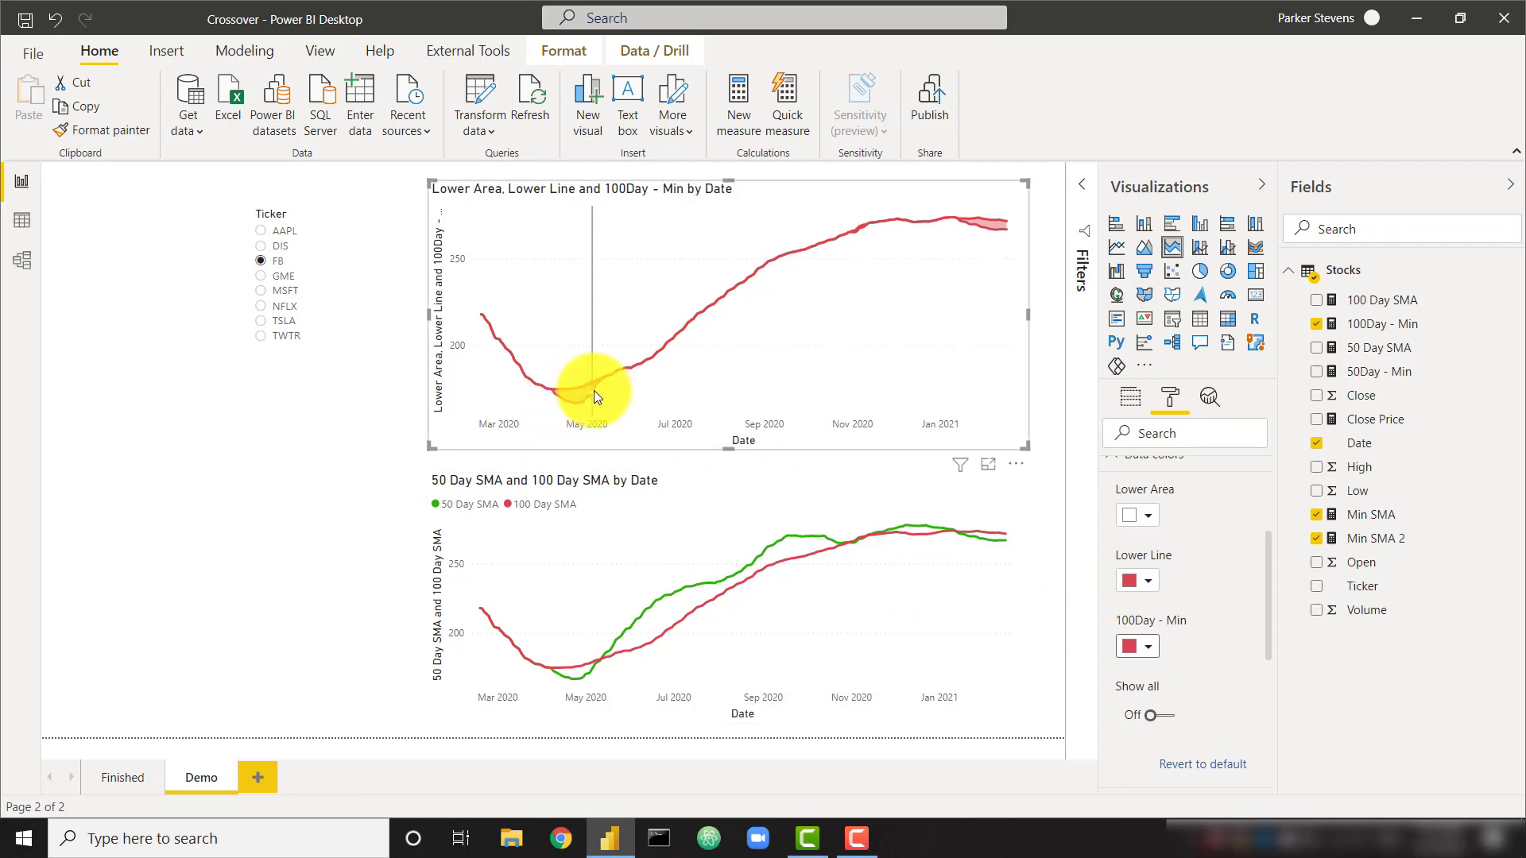
{"action": "mouse_move", "coordinate": [594, 389]}
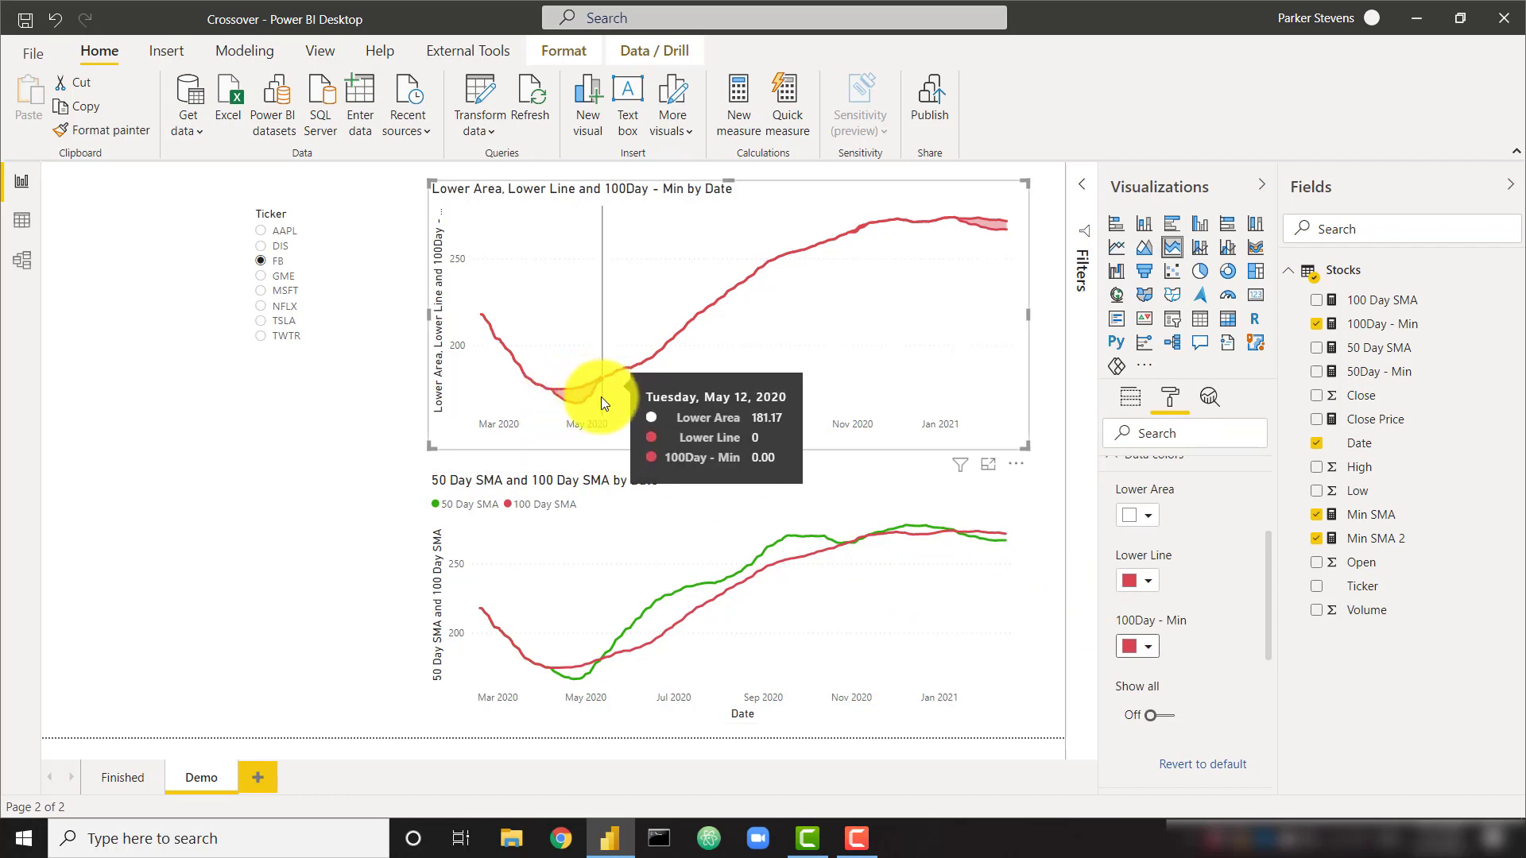
{"action": "mouse_move", "coordinate": [597, 703]}
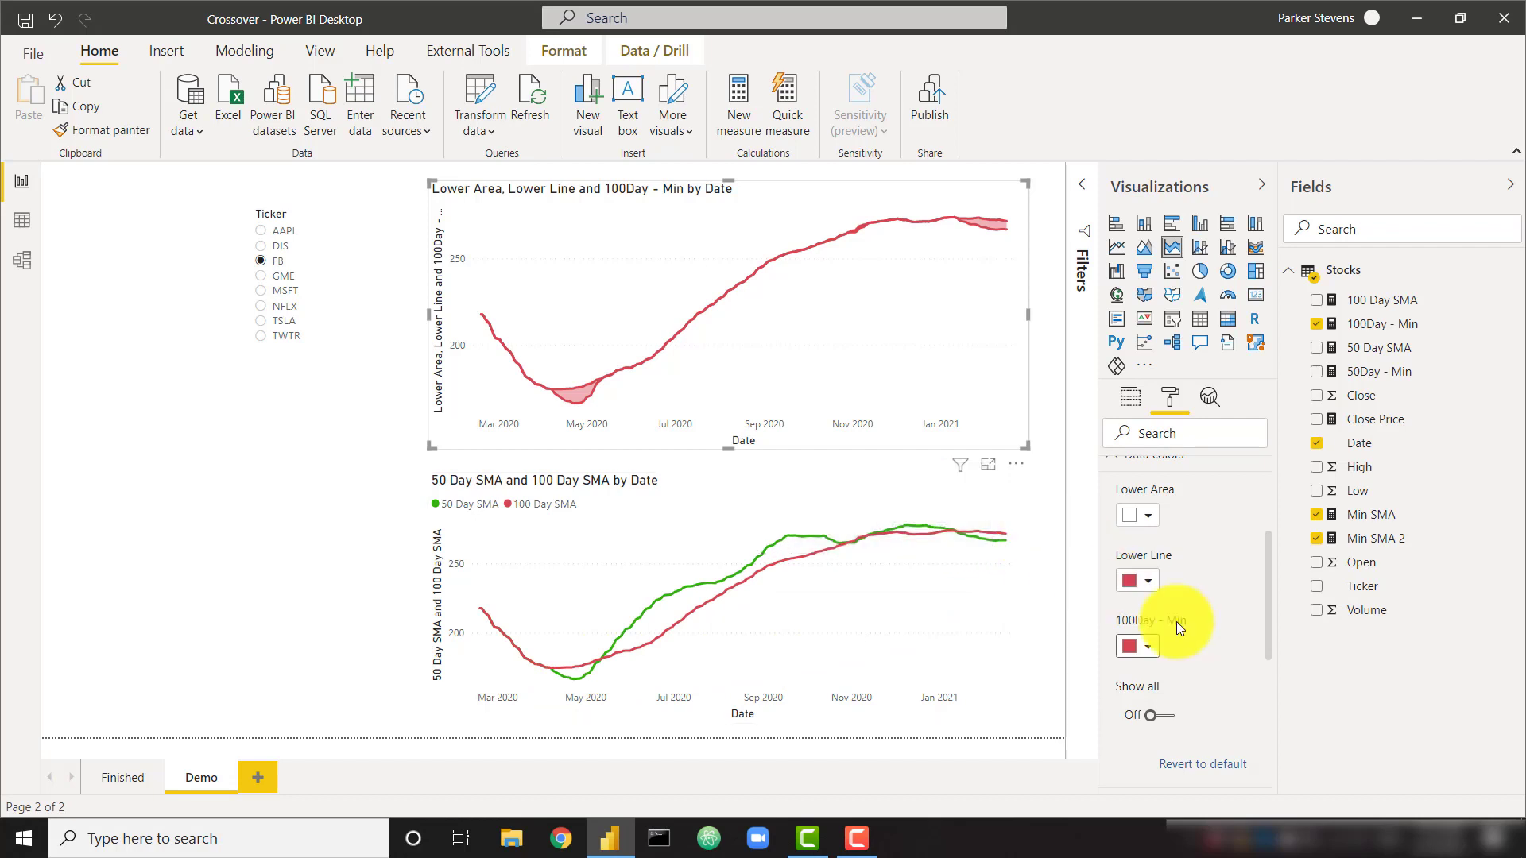
Try gold as the data color of 100Day - Min in the area chart and return it to red
{"action": "left_click", "coordinate": [1157, 652]}
{"action": "left_click", "coordinate": [1108, 330]}
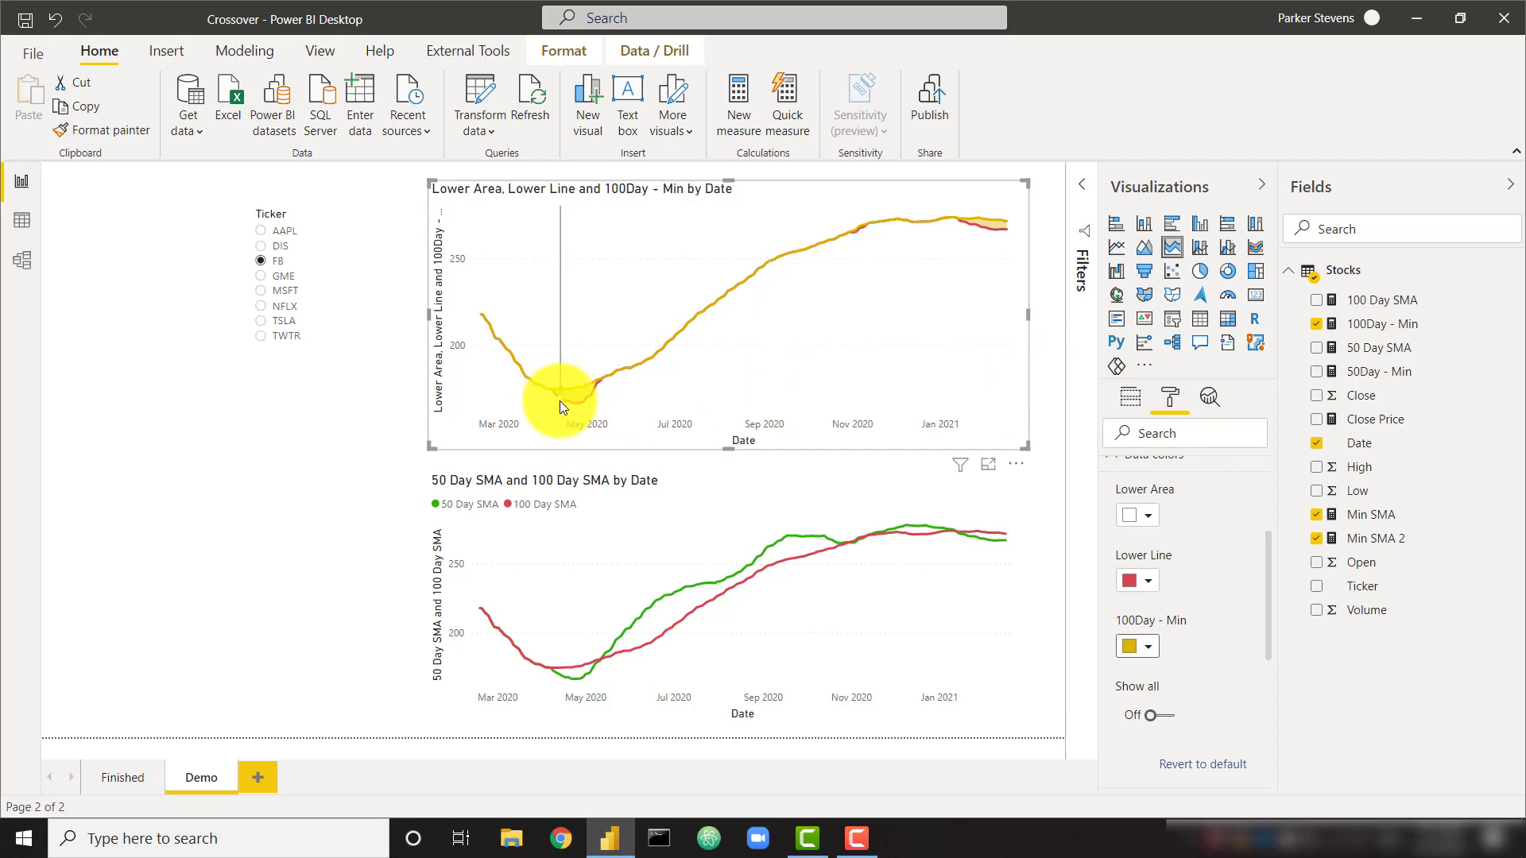
{"action": "mouse_move", "coordinate": [728, 399]}
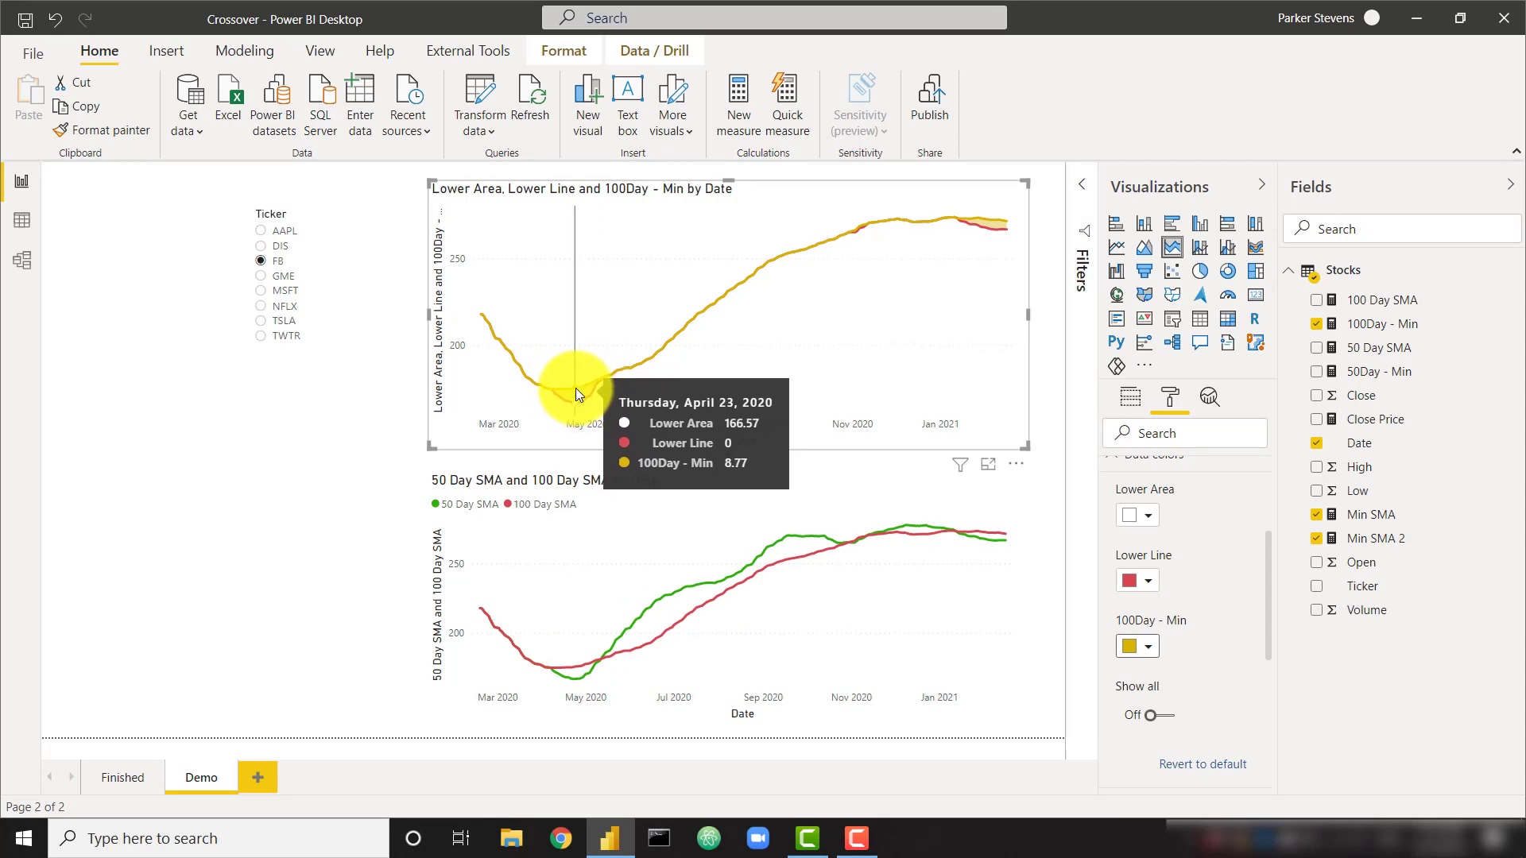
{"action": "left_click", "coordinate": [1147, 650]}
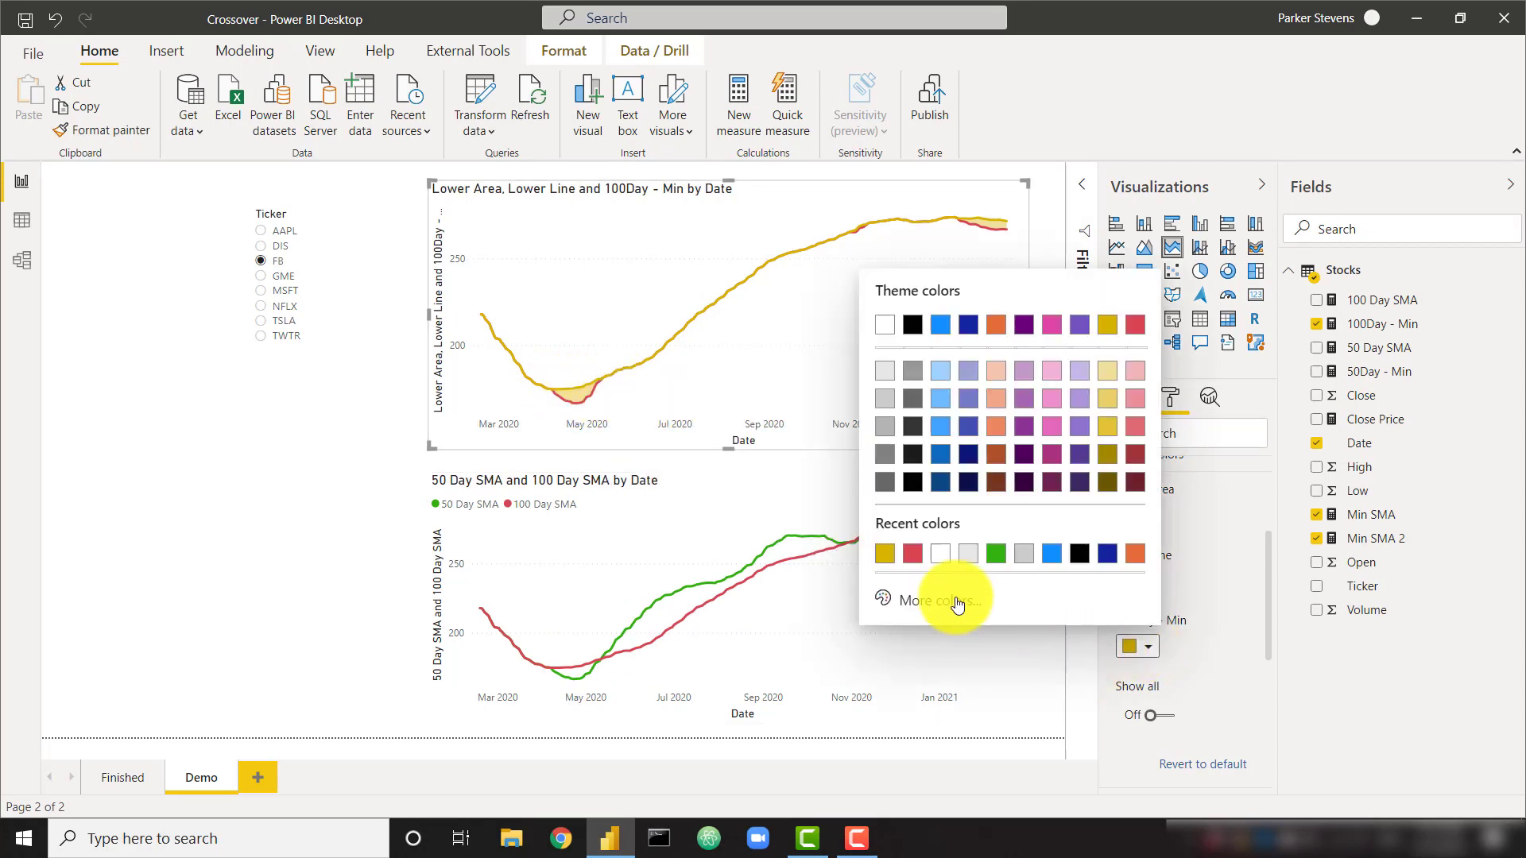
{"action": "left_click", "coordinate": [915, 552]}
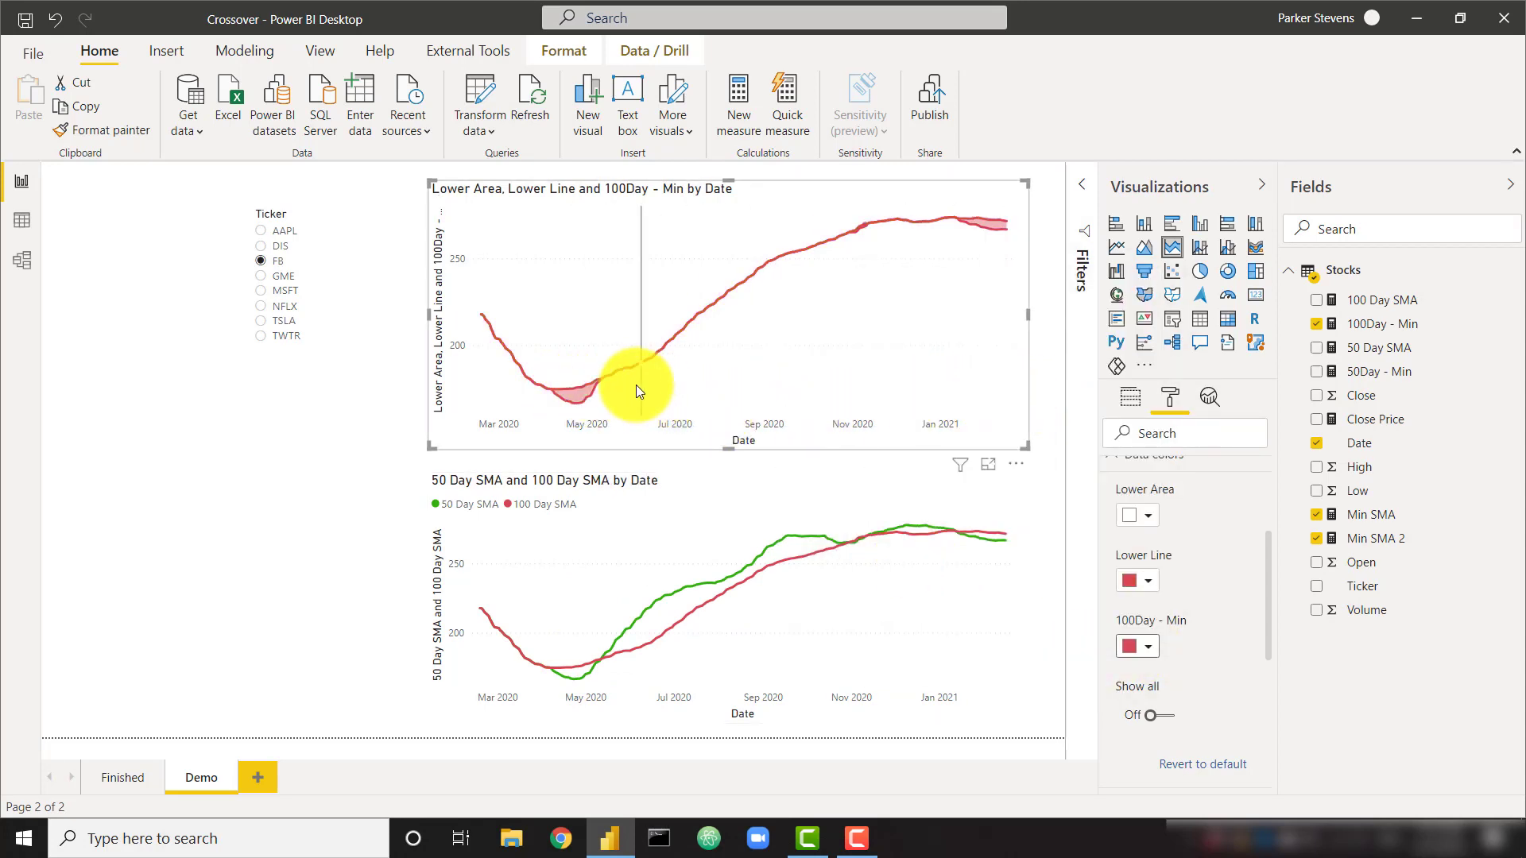
Check the 50Day - Min measure's formula and add 50Day - Min below 100Day - Min in the area chart's values
{"action": "left_click", "coordinate": [1135, 403]}
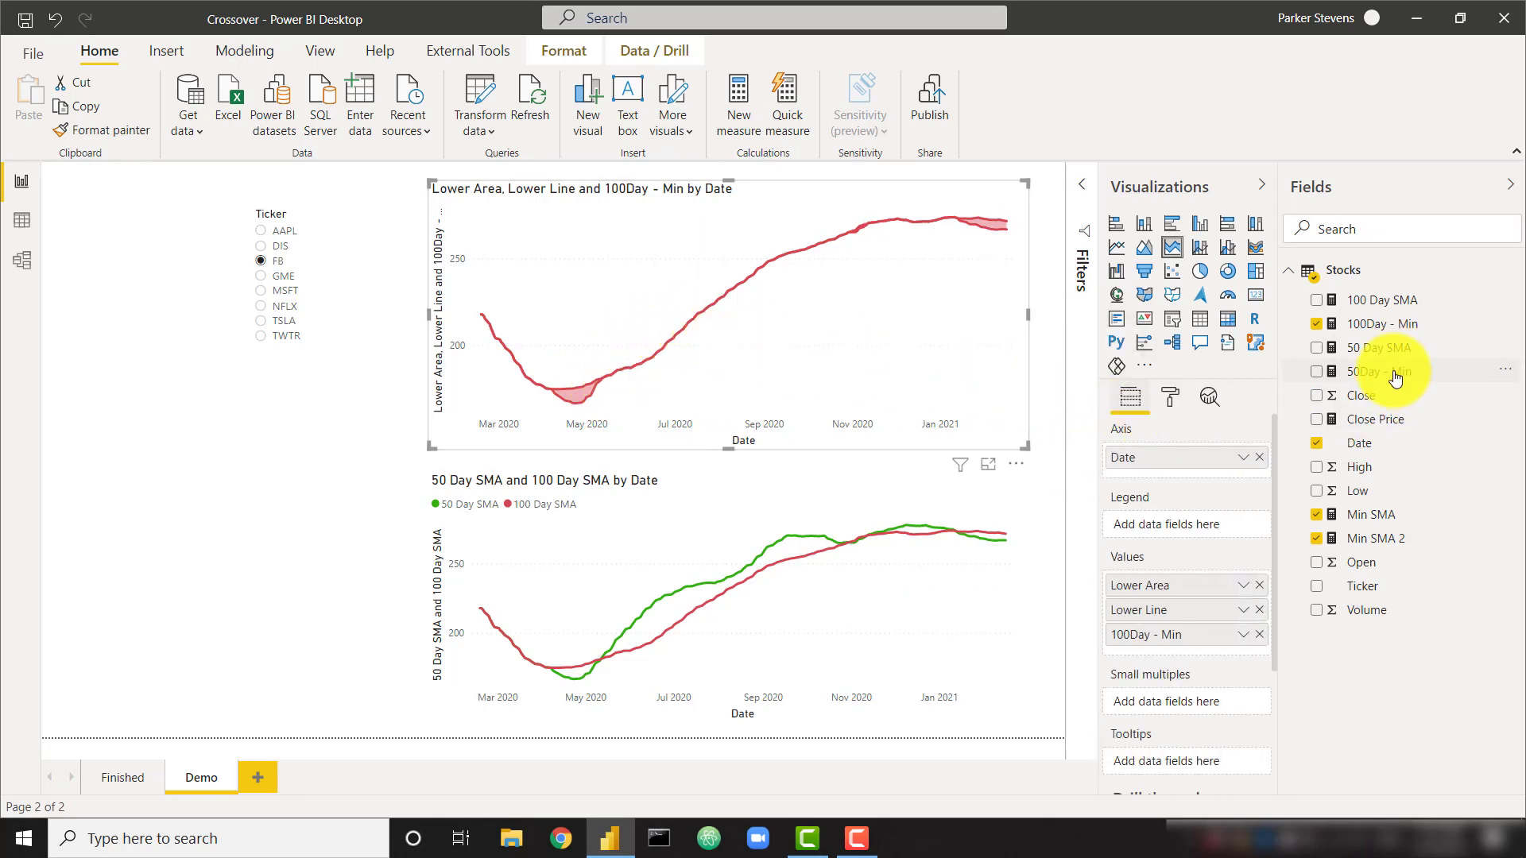
{"action": "left_click", "coordinate": [1395, 372]}
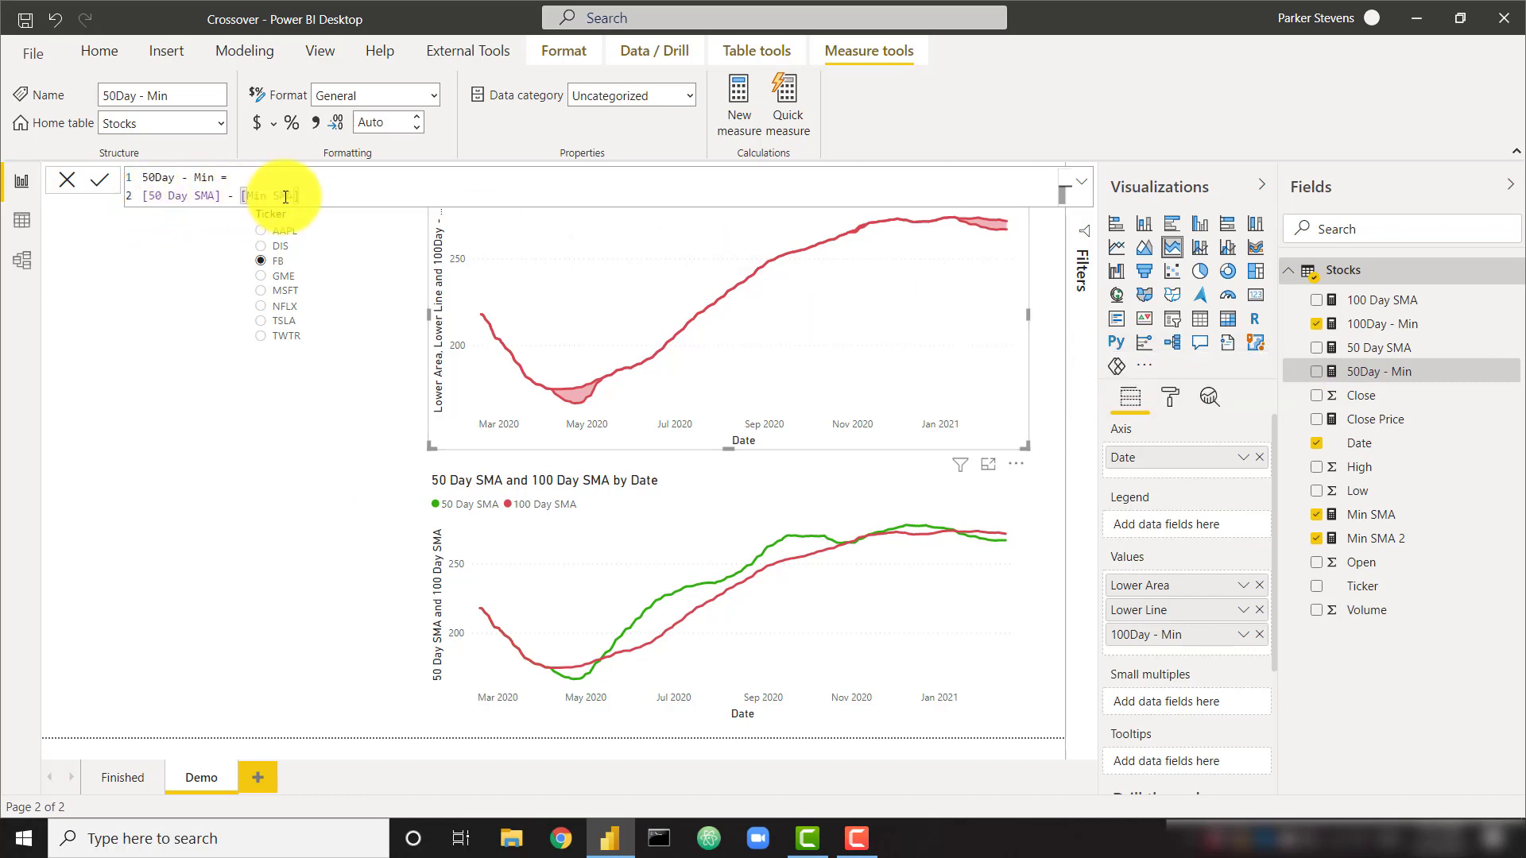
{"action": "left_click_drag", "start_coordinate": [1367, 372], "coordinate": [1200, 653]}
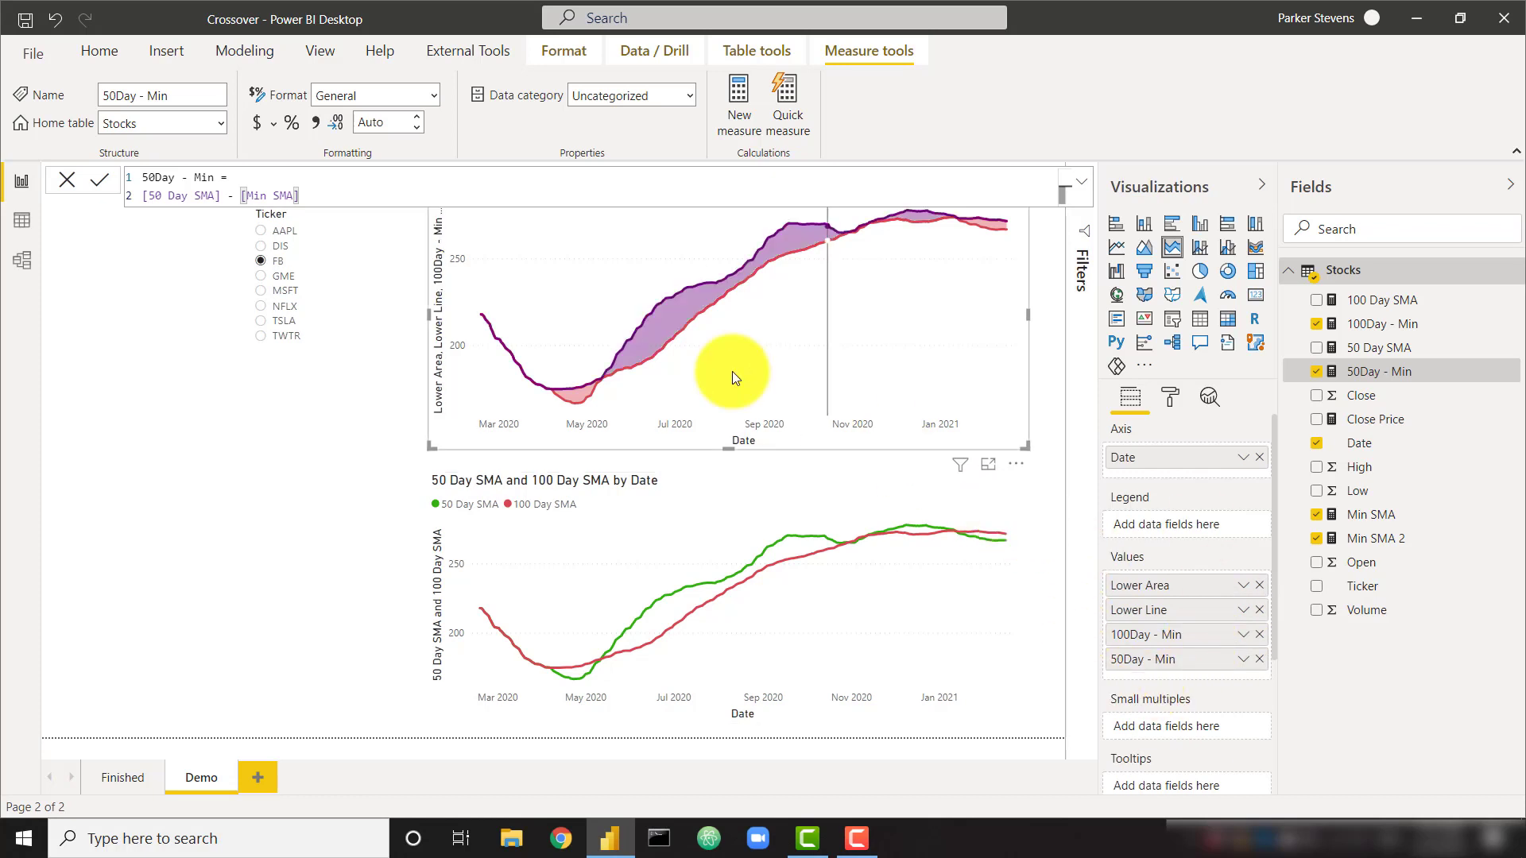
Set the data color of 50Day - Min in the area chart to green
{"action": "left_click", "coordinate": [1170, 398]}
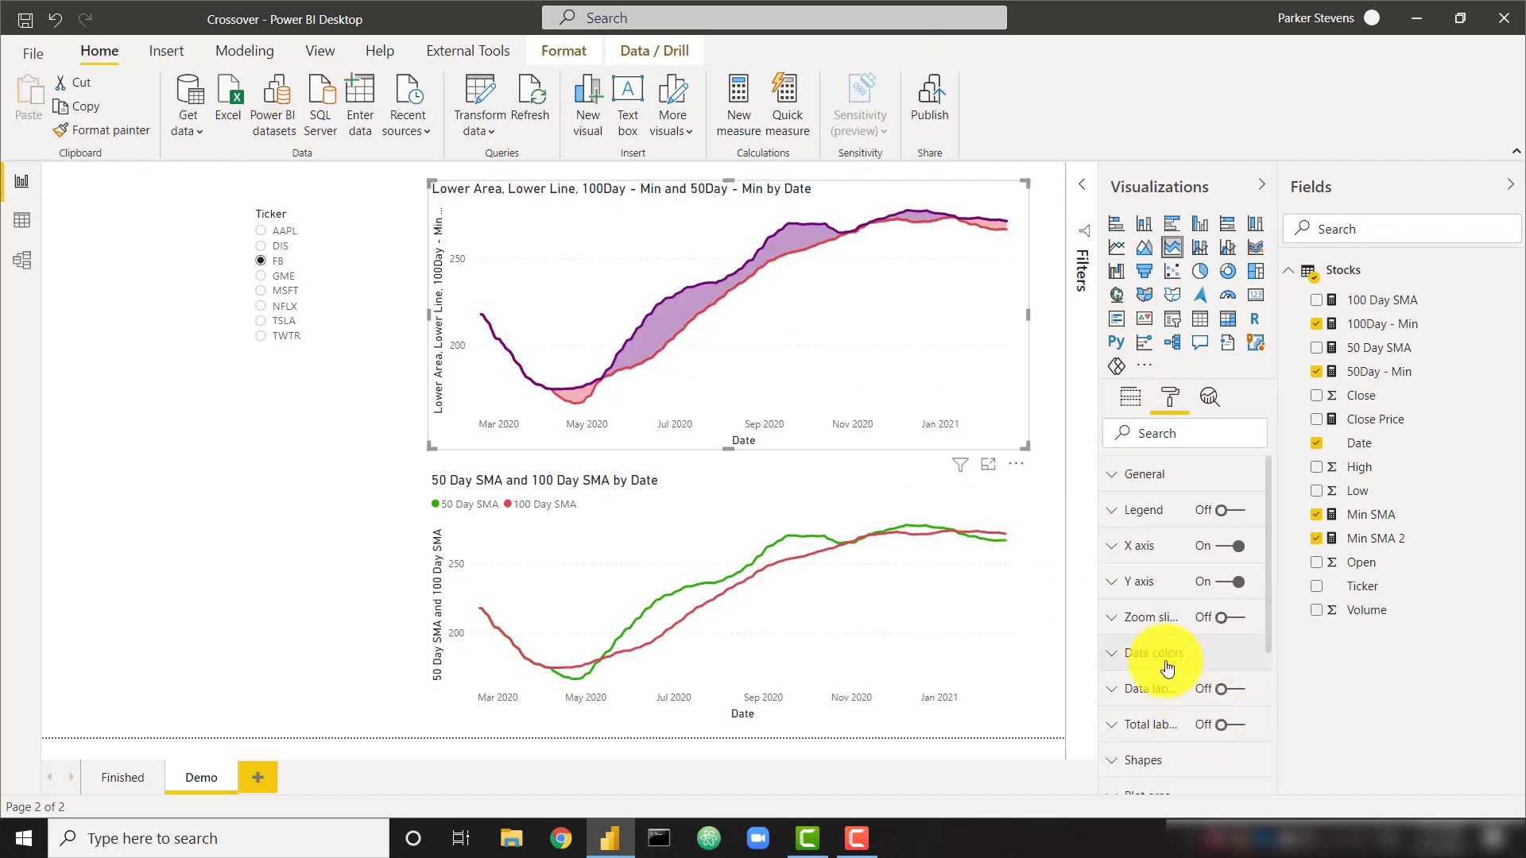
{"action": "left_click", "coordinate": [1136, 650]}
{"action": "scroll", "coordinate": [1158, 714], "scroll_direction": "down", "scroll_amount": 3}
{"action": "left_click", "coordinate": [1158, 713]}
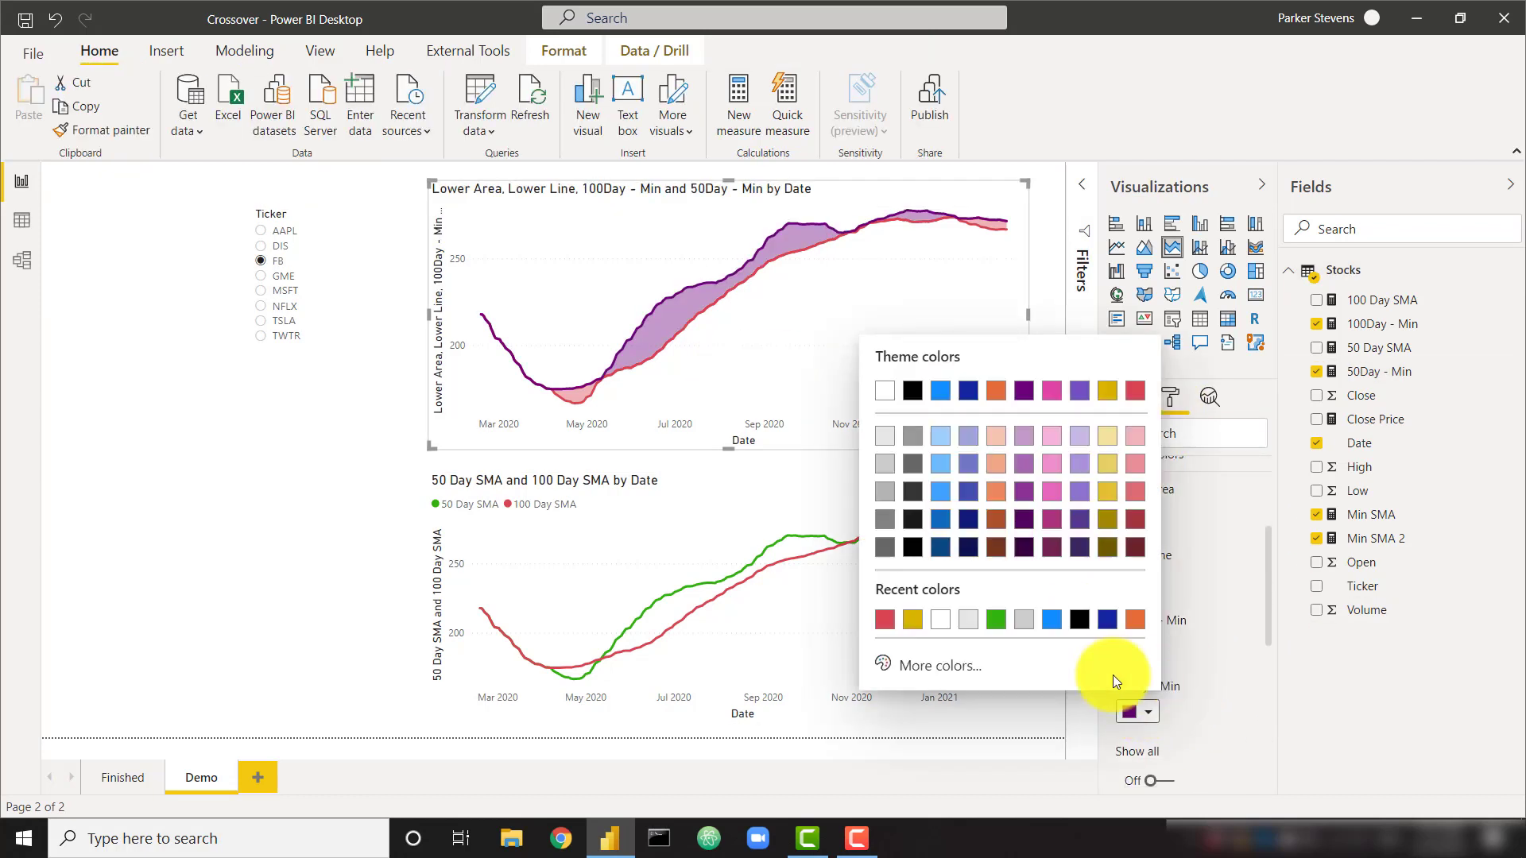
{"action": "left_click", "coordinate": [996, 616]}
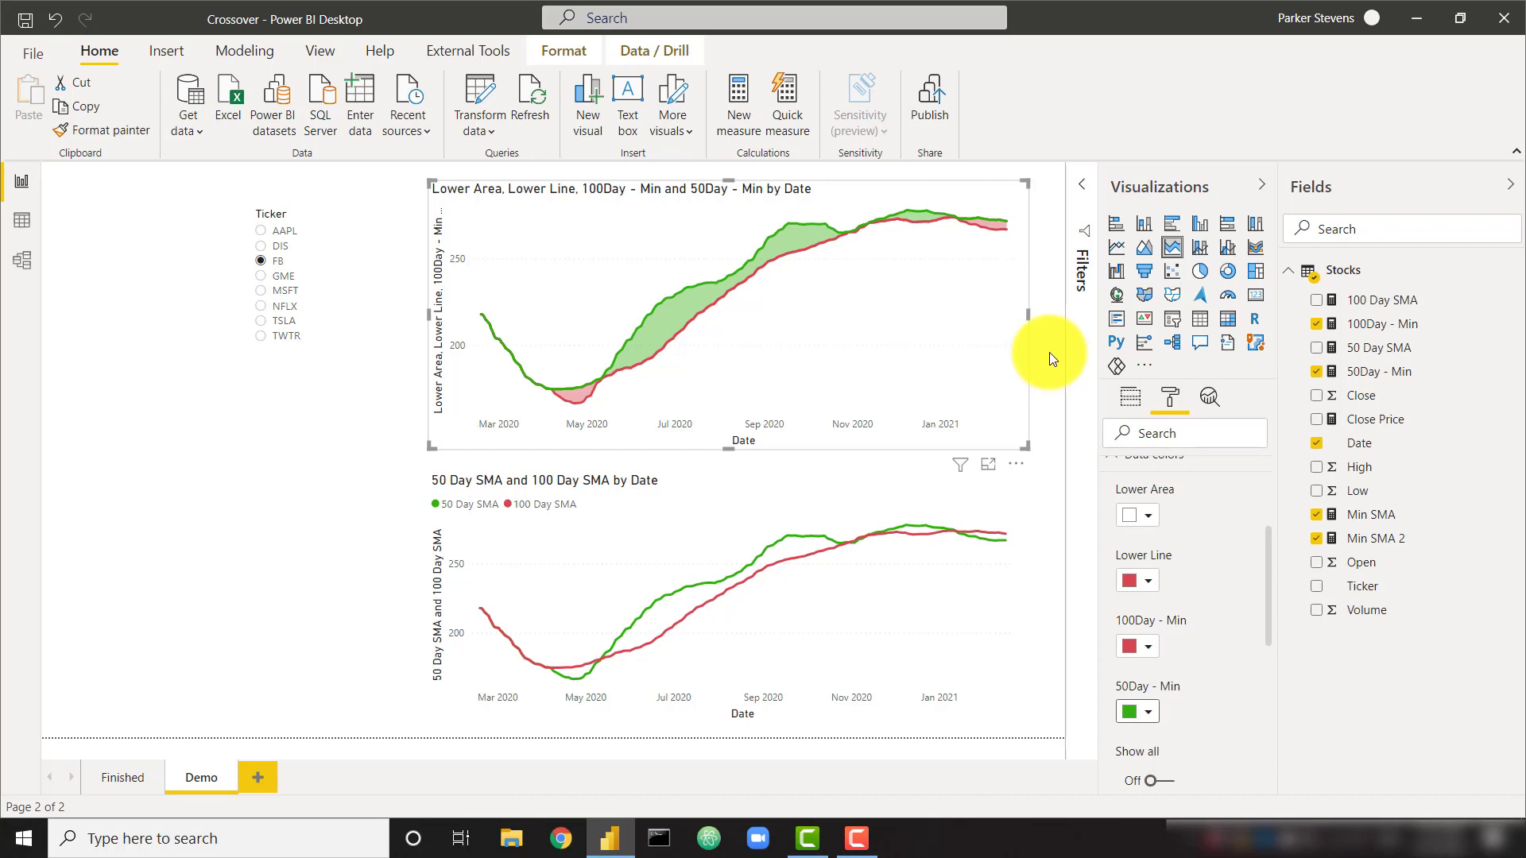
Remove Lower Area, Lower Line, 100Day - Min and 50Day - Min from the area chart's values, keeping Date on the axis
{"action": "left_click", "coordinate": [1167, 404]}
{"action": "left_click", "coordinate": [1141, 403]}
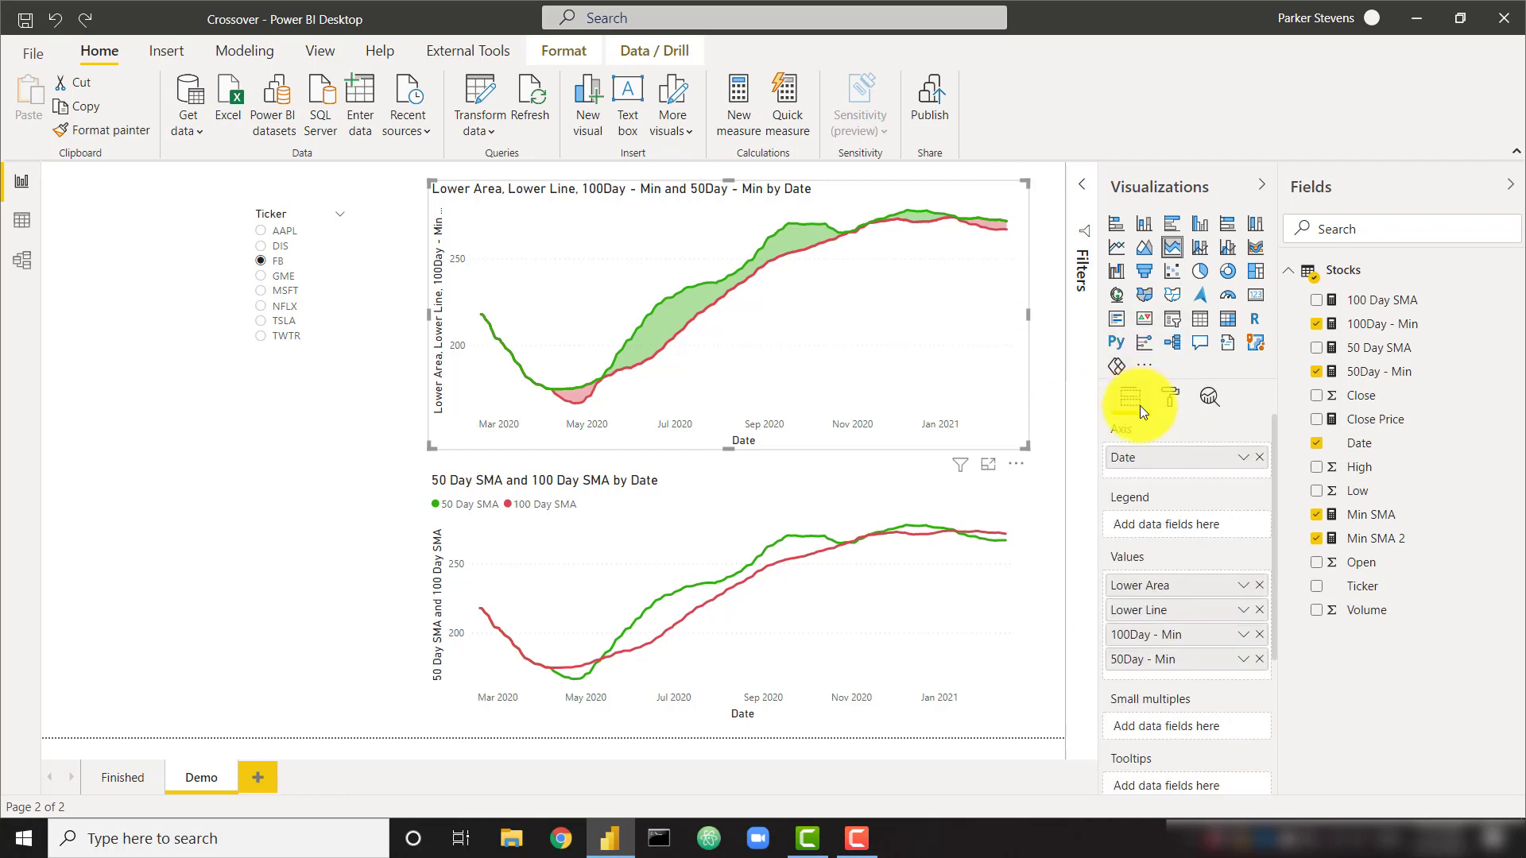
{"action": "left_click", "coordinate": [1259, 586]}
{"action": "left_click", "coordinate": [1258, 586]}
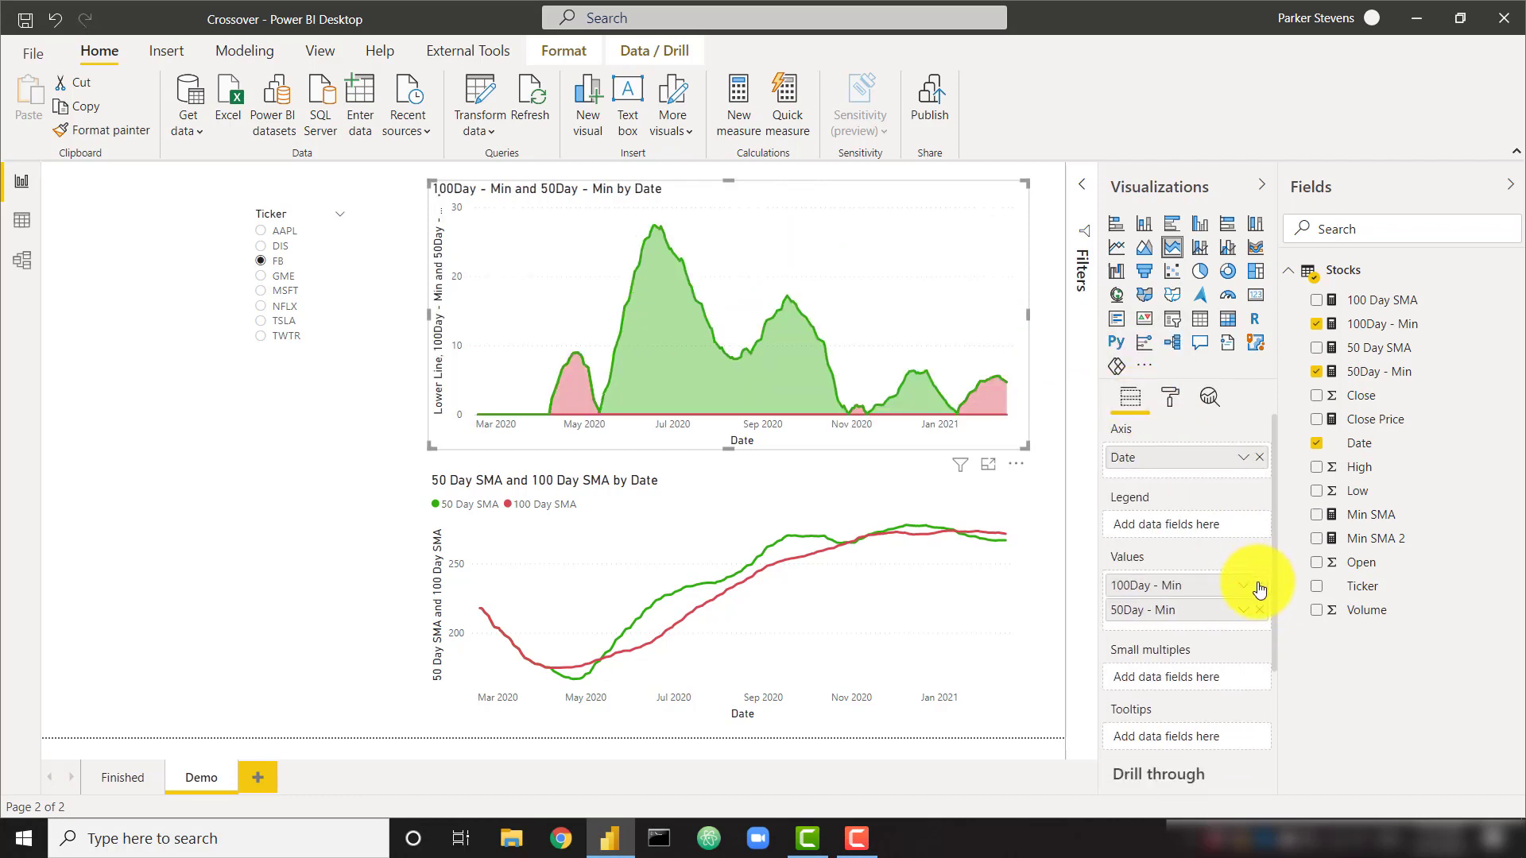
{"action": "left_click", "coordinate": [1259, 586]}
{"action": "left_click", "coordinate": [1260, 588]}
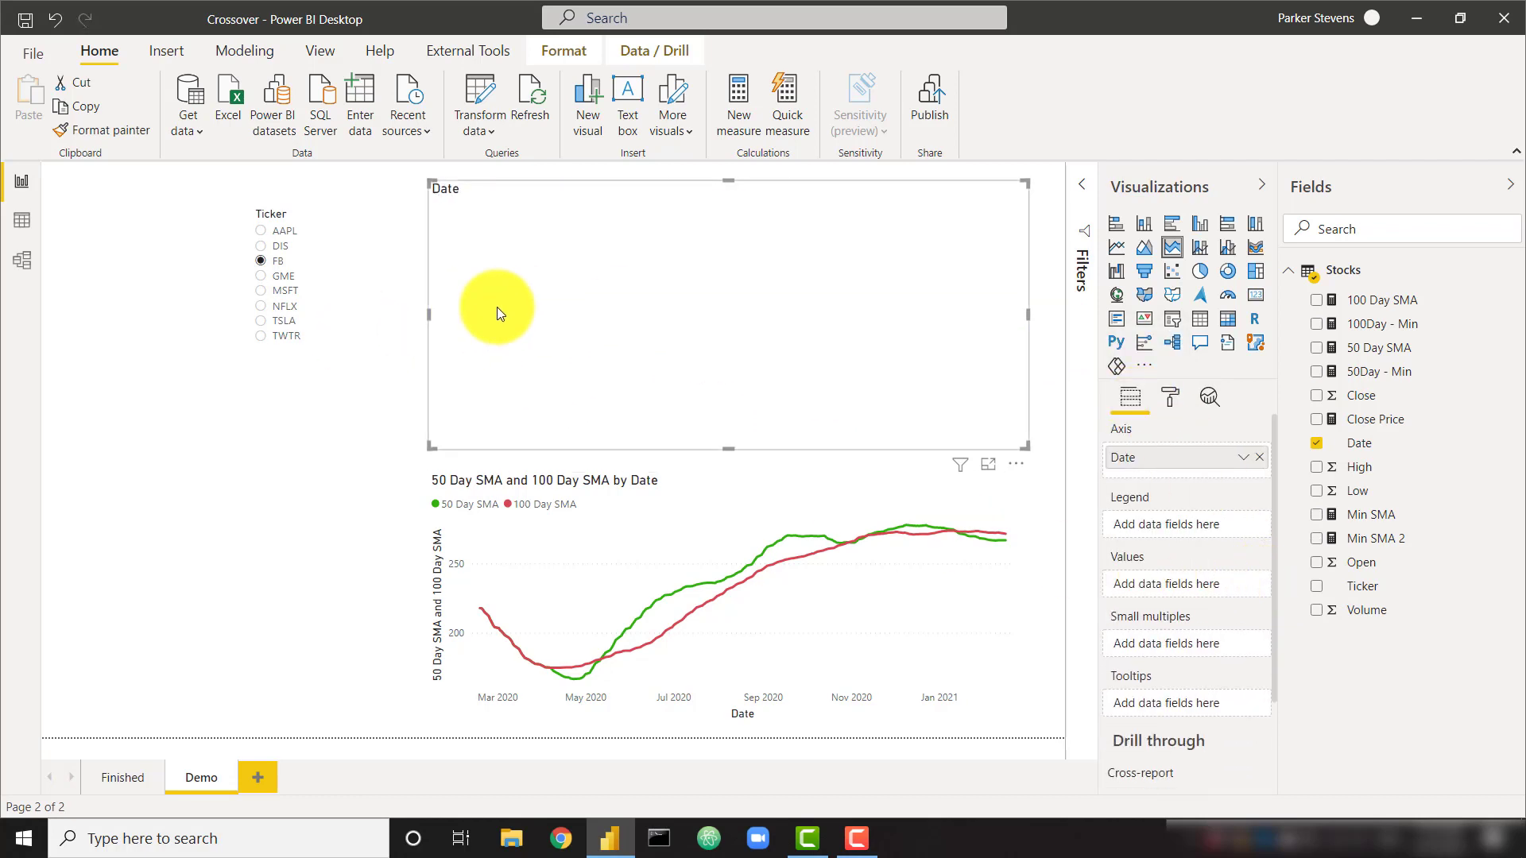
Add the Min SMA measure to the empty area chart's values and set its data color to white
{"action": "left_click", "coordinate": [1383, 516]}
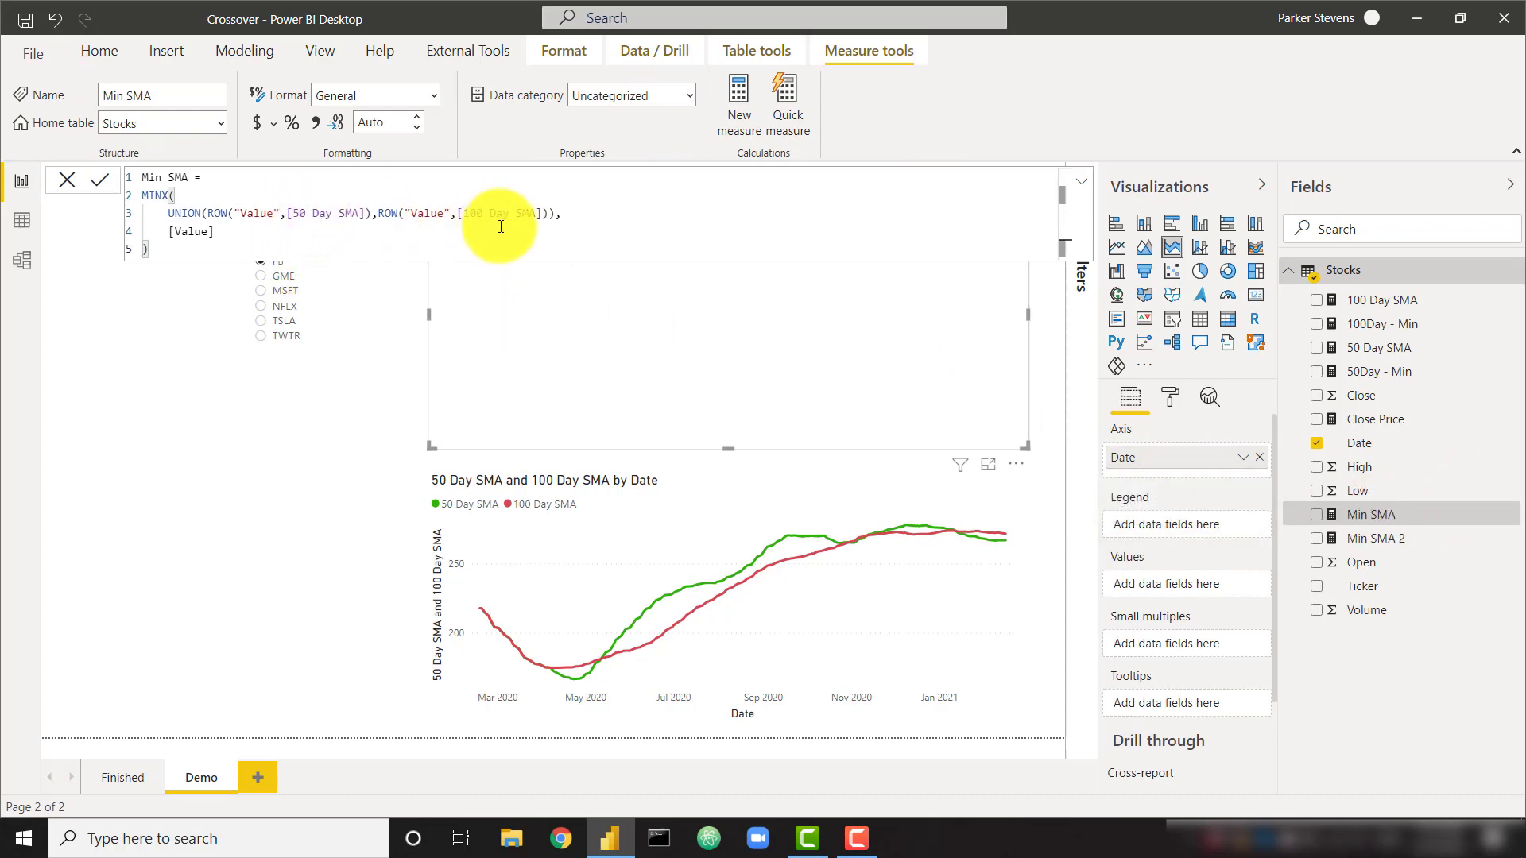
{"action": "left_click_drag", "start_coordinate": [1367, 518], "coordinate": [1185, 586]}
{"action": "left_click", "coordinate": [1170, 398]}
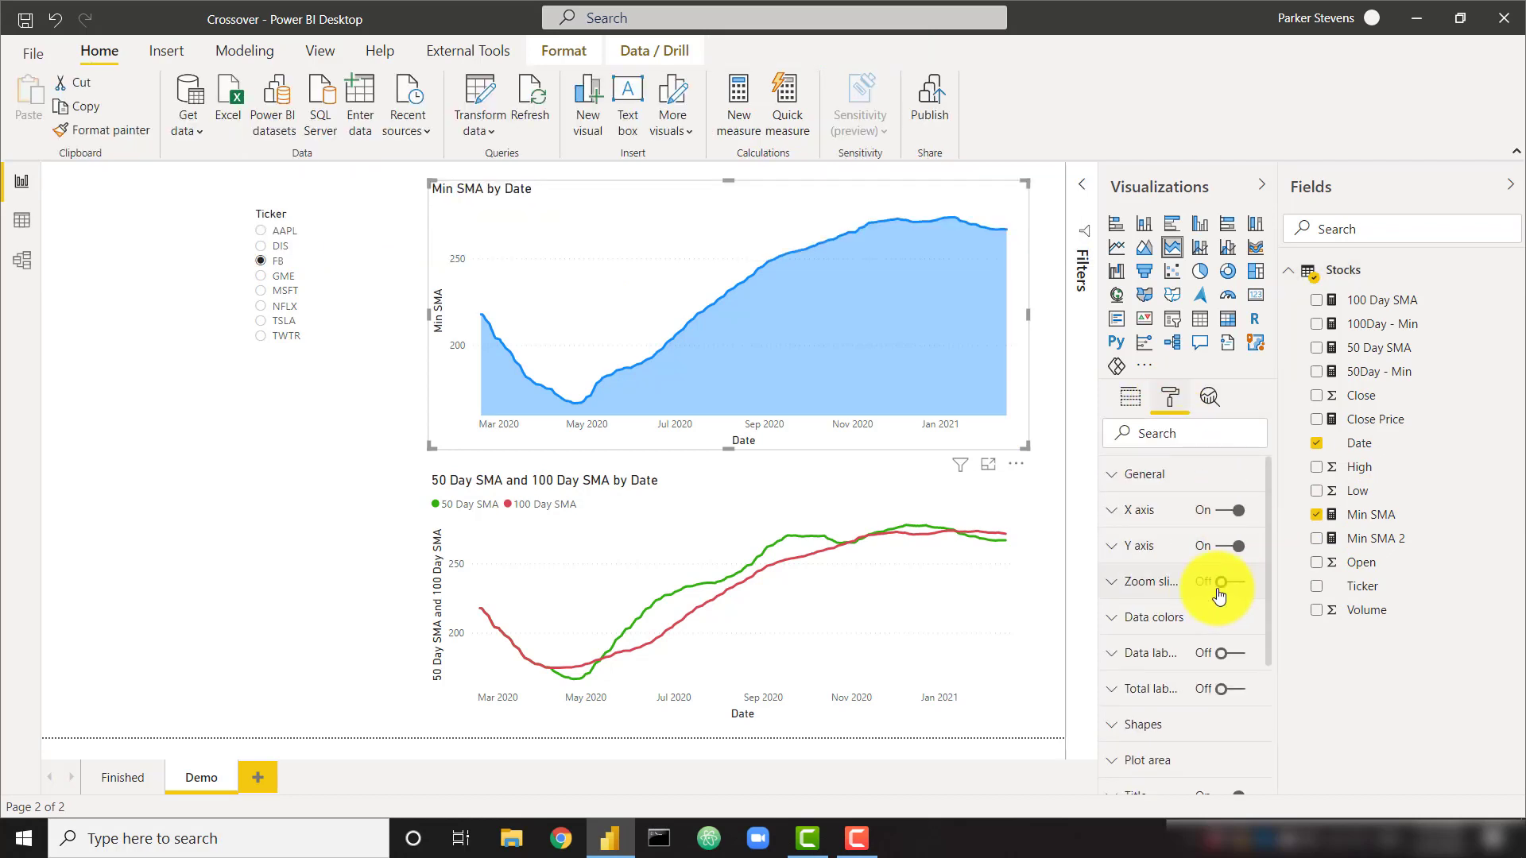
{"action": "left_click", "coordinate": [1151, 617]}
{"action": "left_click", "coordinate": [1137, 678]}
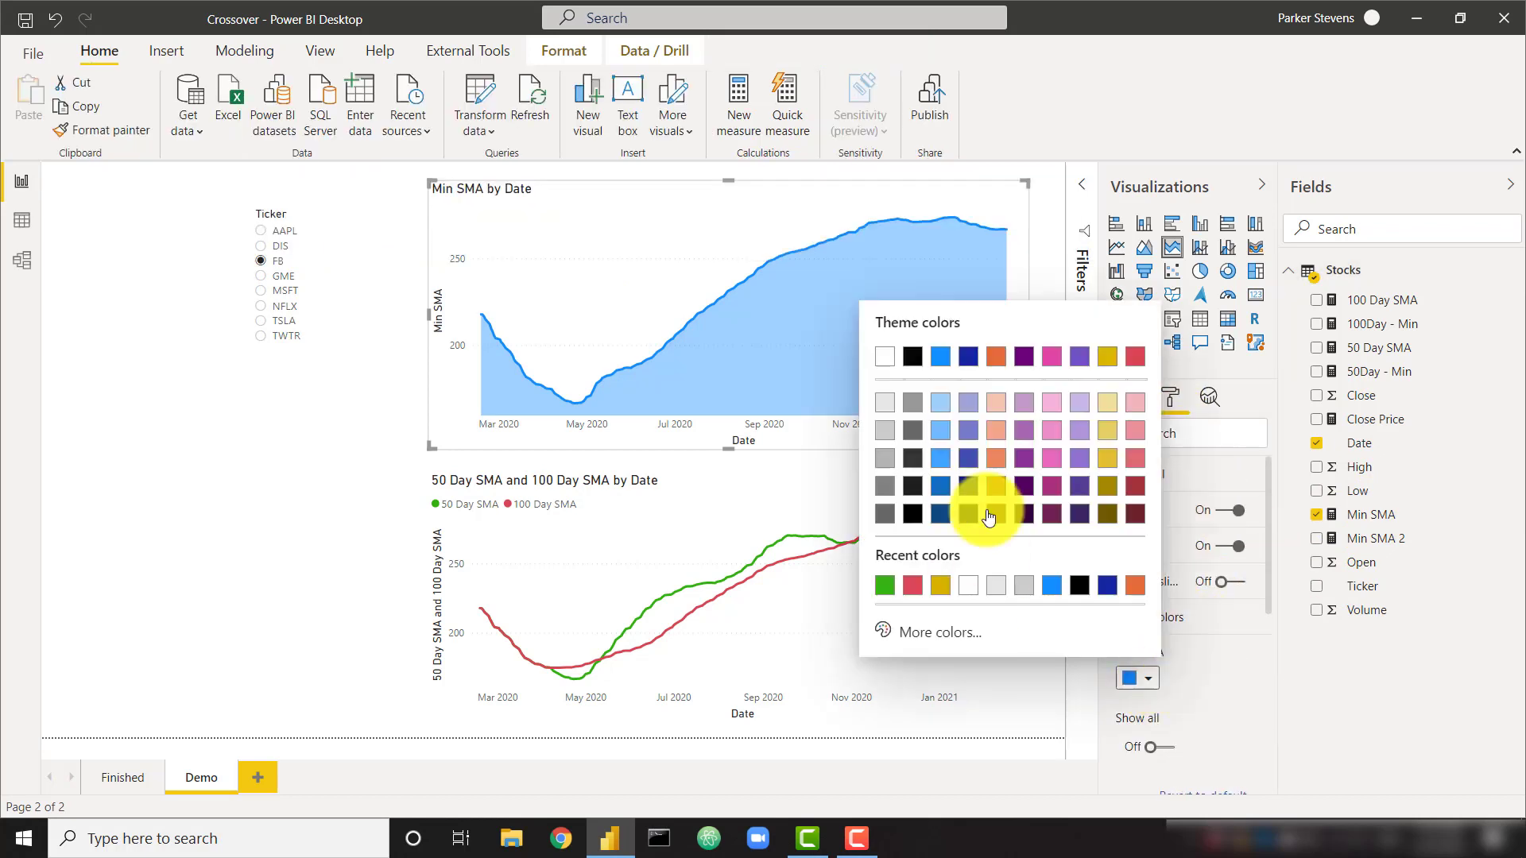
{"action": "left_click", "coordinate": [884, 357]}
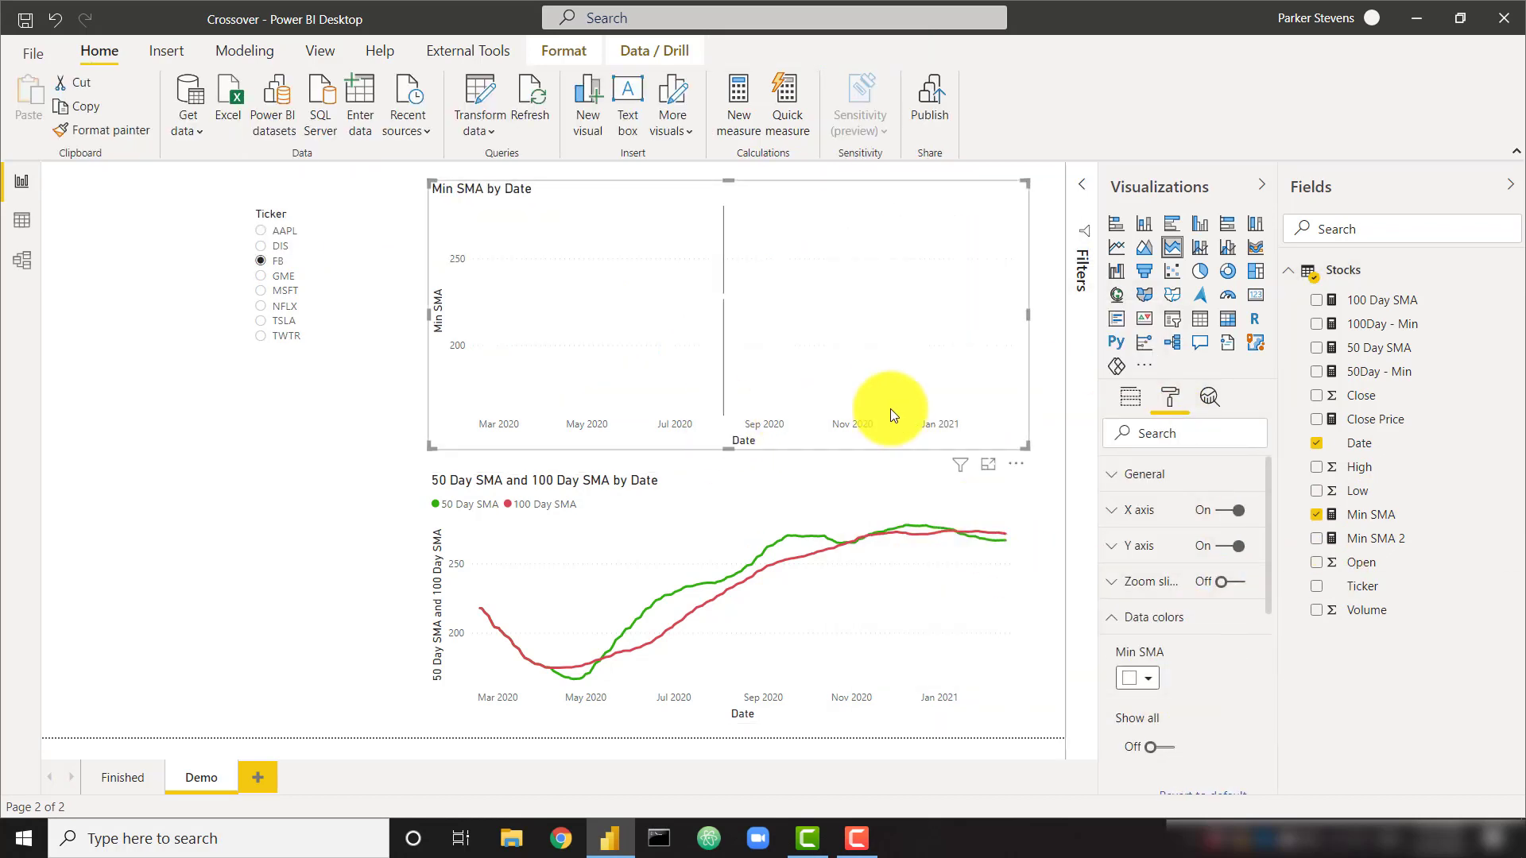
{"action": "left_click", "coordinate": [1137, 616]}
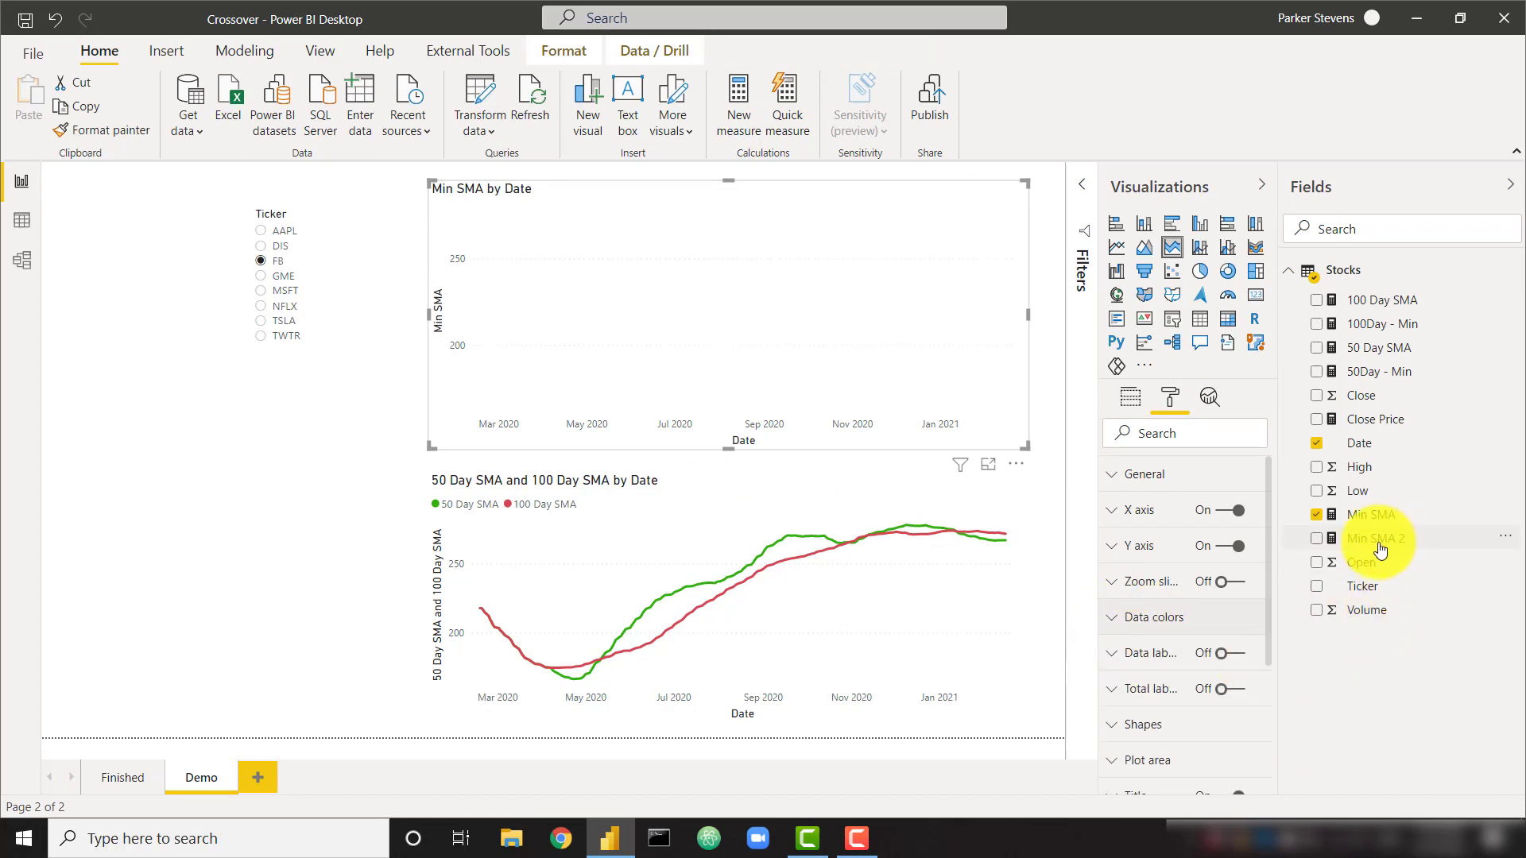
Try 100Day - Min and 50Day - Min directly below Min SMA in the area chart's values, and remove both
{"action": "left_click", "coordinate": [1130, 397]}
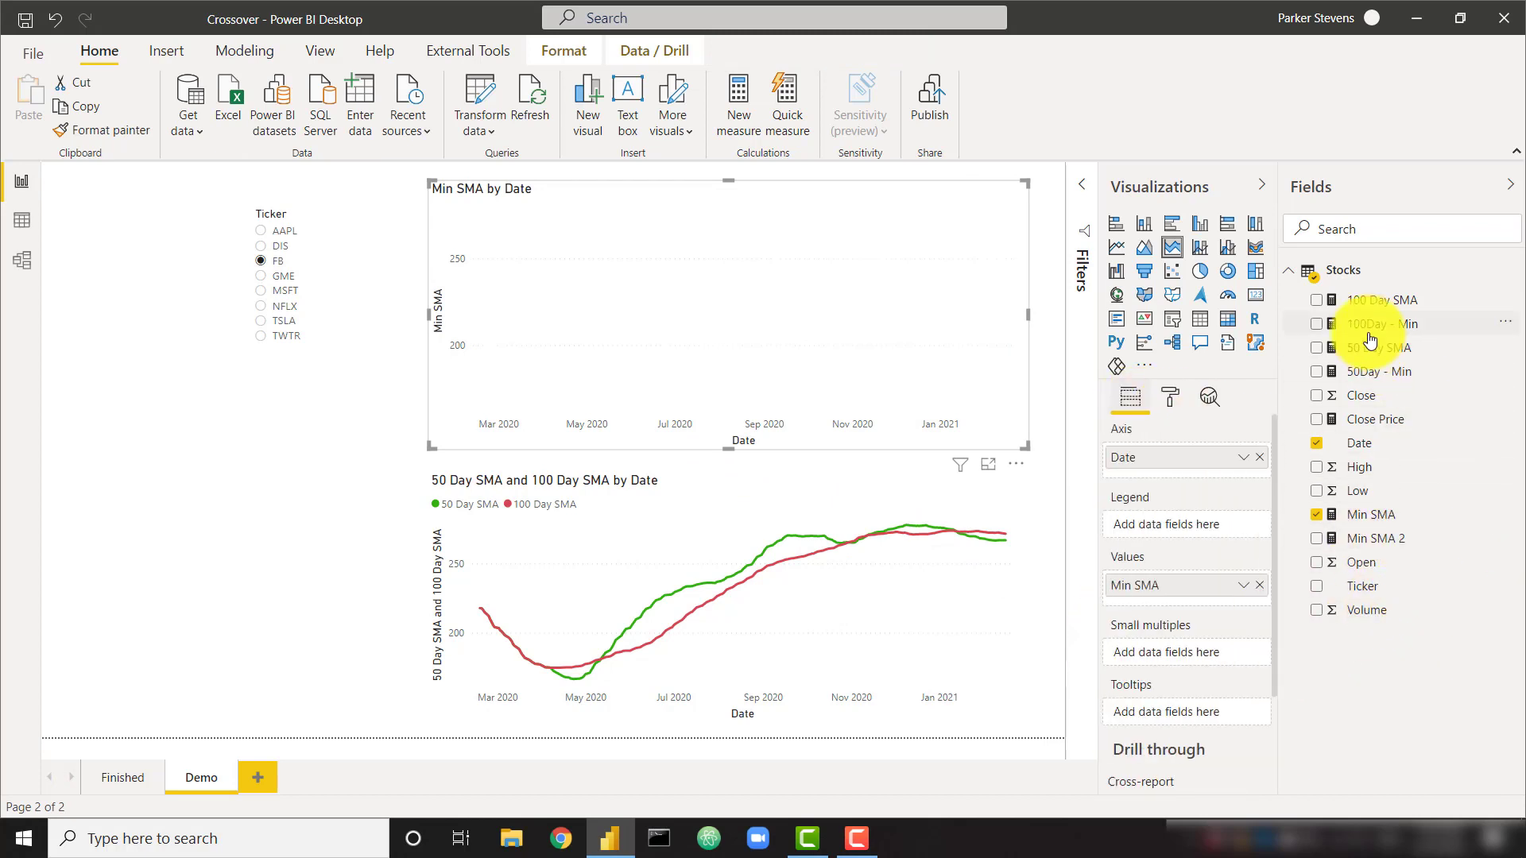
{"action": "left_click", "coordinate": [1316, 324]}
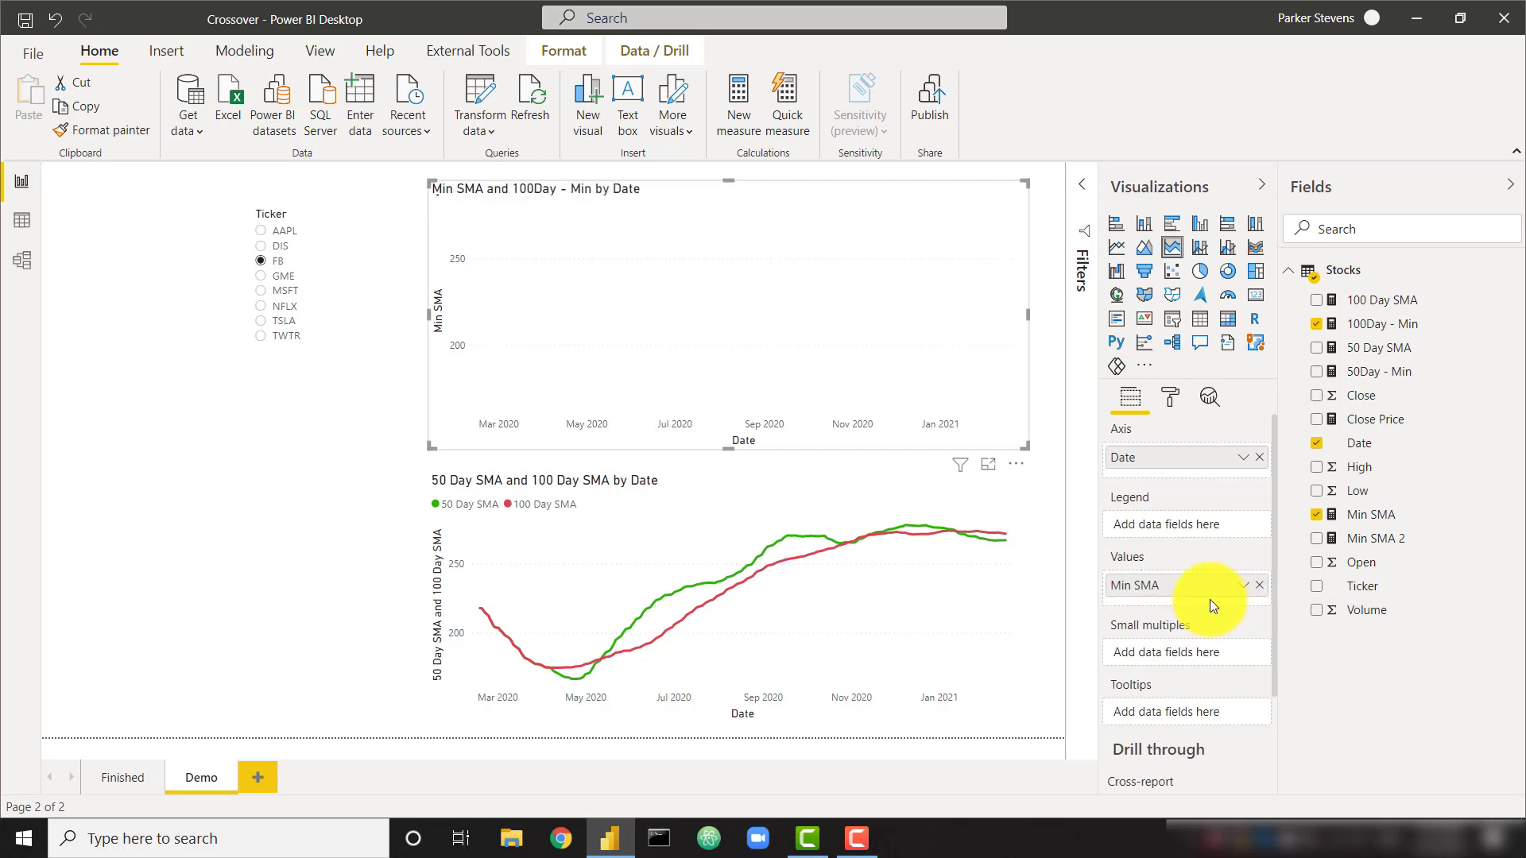
{"action": "left_click_drag", "start_coordinate": [1322, 375], "coordinate": [1218, 621]}
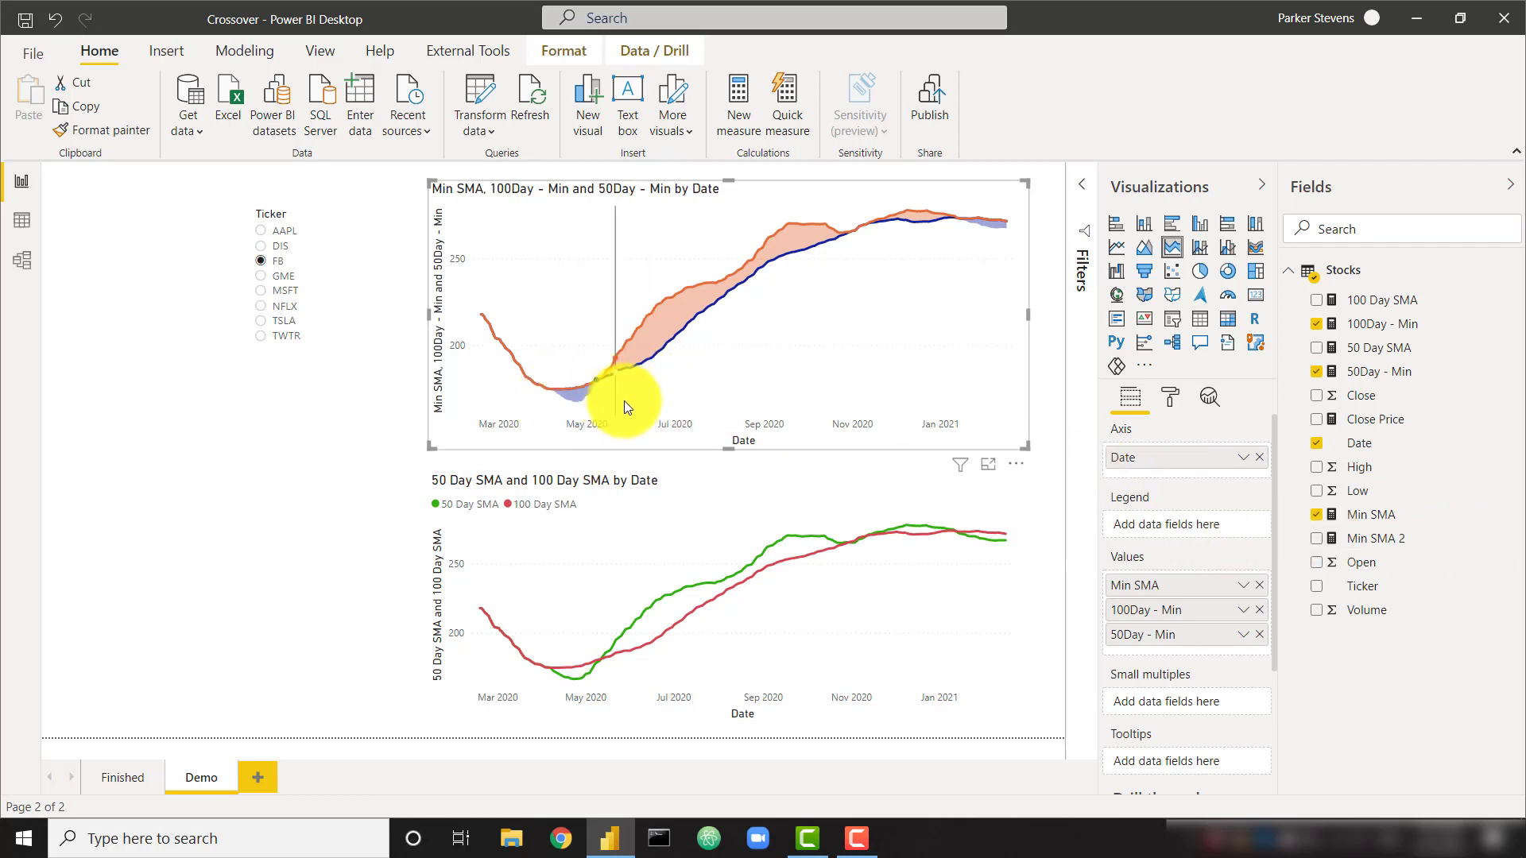
{"action": "left_click", "coordinate": [1259, 609]}
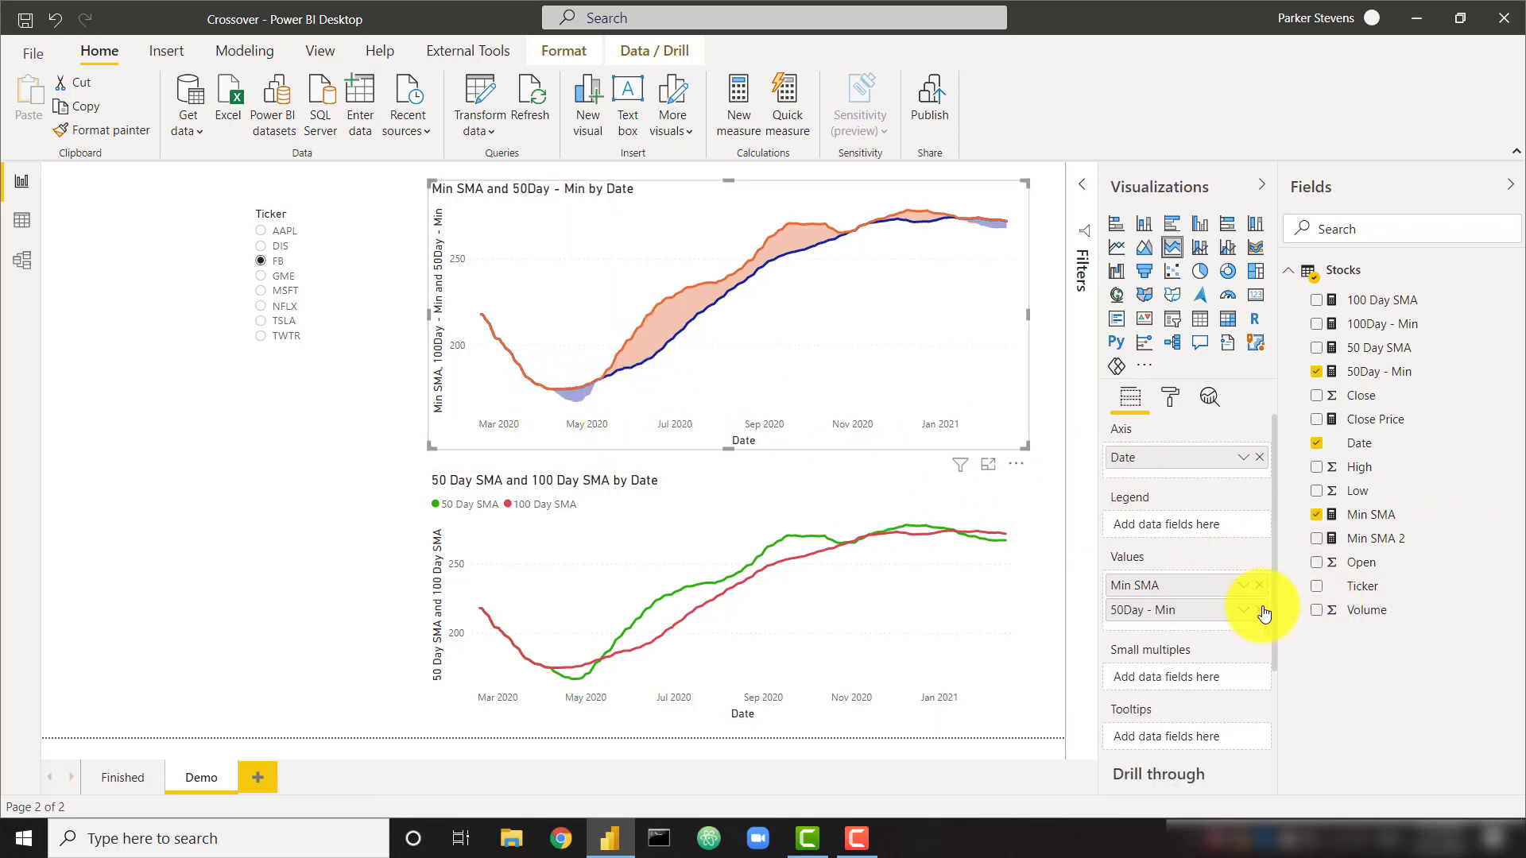
{"action": "left_click", "coordinate": [1259, 610]}
Add Min SMA 2 below Min SMA in the area chart's values and set its data color to red
{"action": "left_click_drag", "start_coordinate": [1398, 539], "coordinate": [1207, 604]}
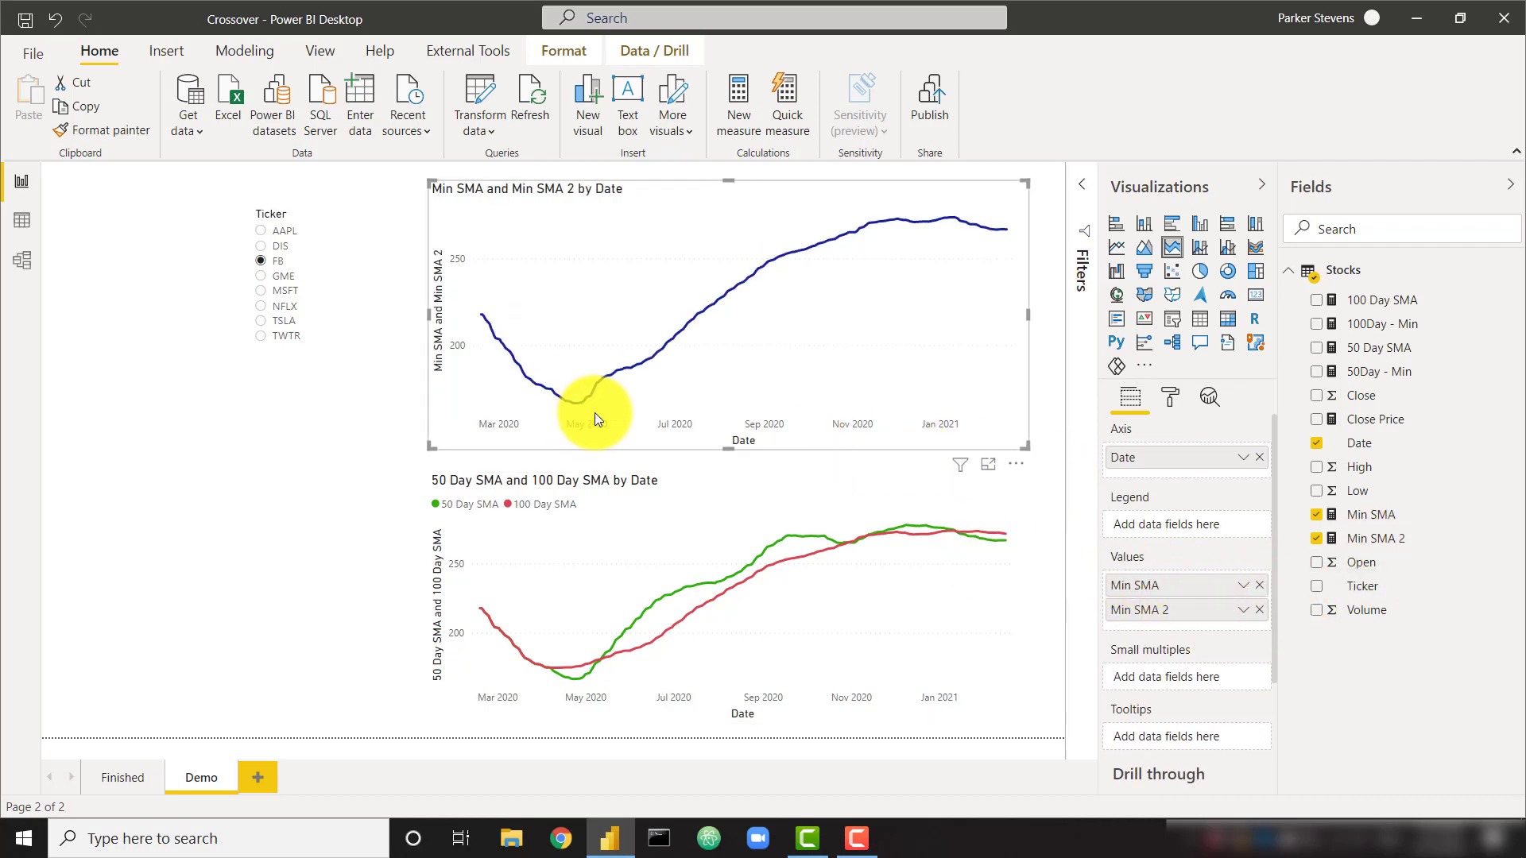
{"action": "left_click", "coordinate": [1180, 406]}
{"action": "left_click", "coordinate": [1178, 648]}
{"action": "scroll", "coordinate": [1184, 665], "scroll_direction": "down", "scroll_amount": 2}
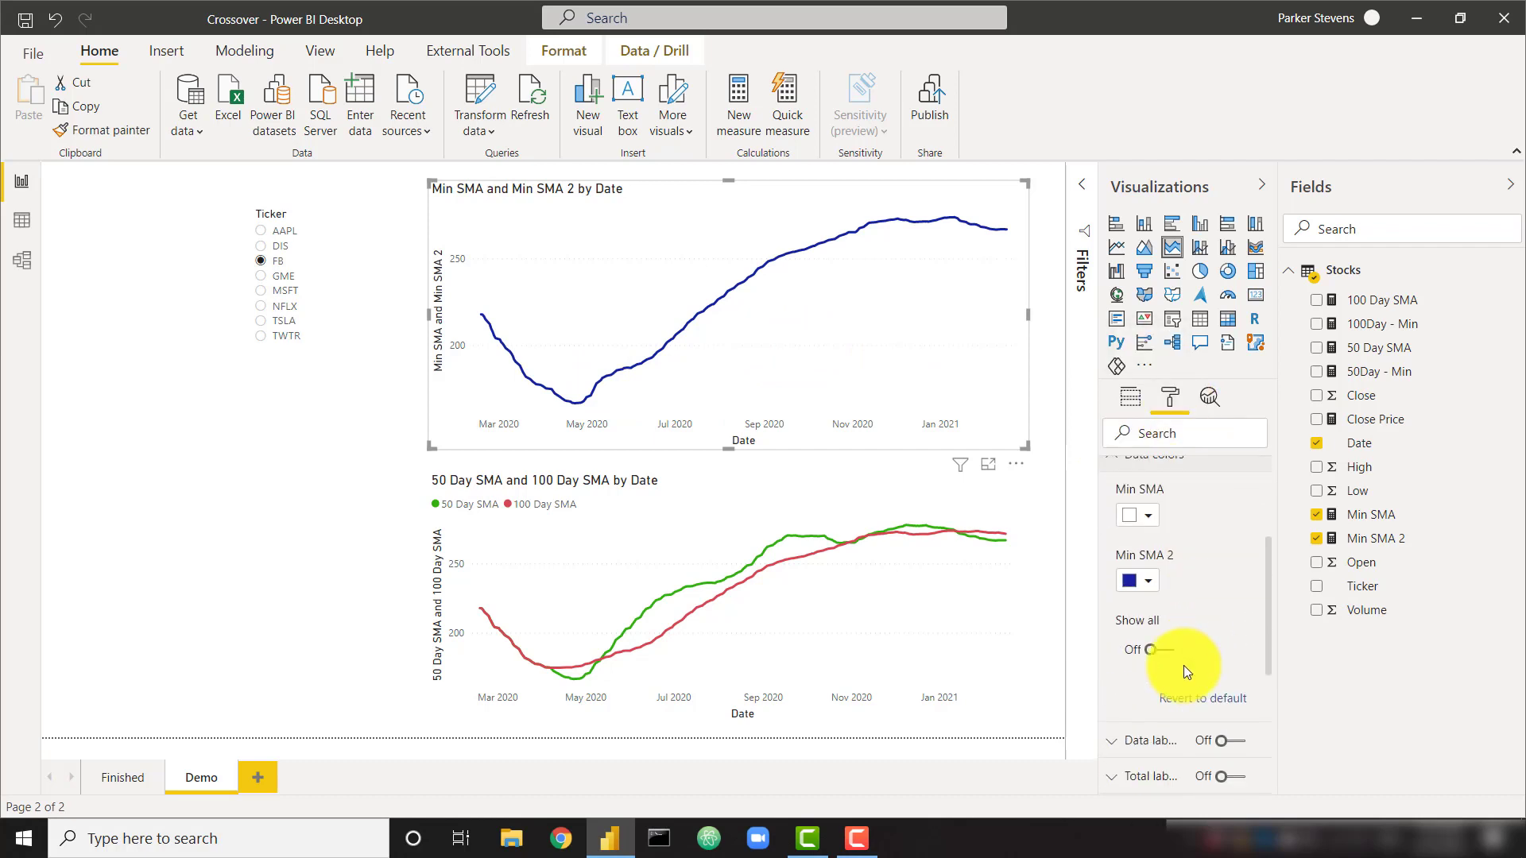
{"action": "left_click", "coordinate": [1139, 580]}
{"action": "left_click", "coordinate": [946, 487]}
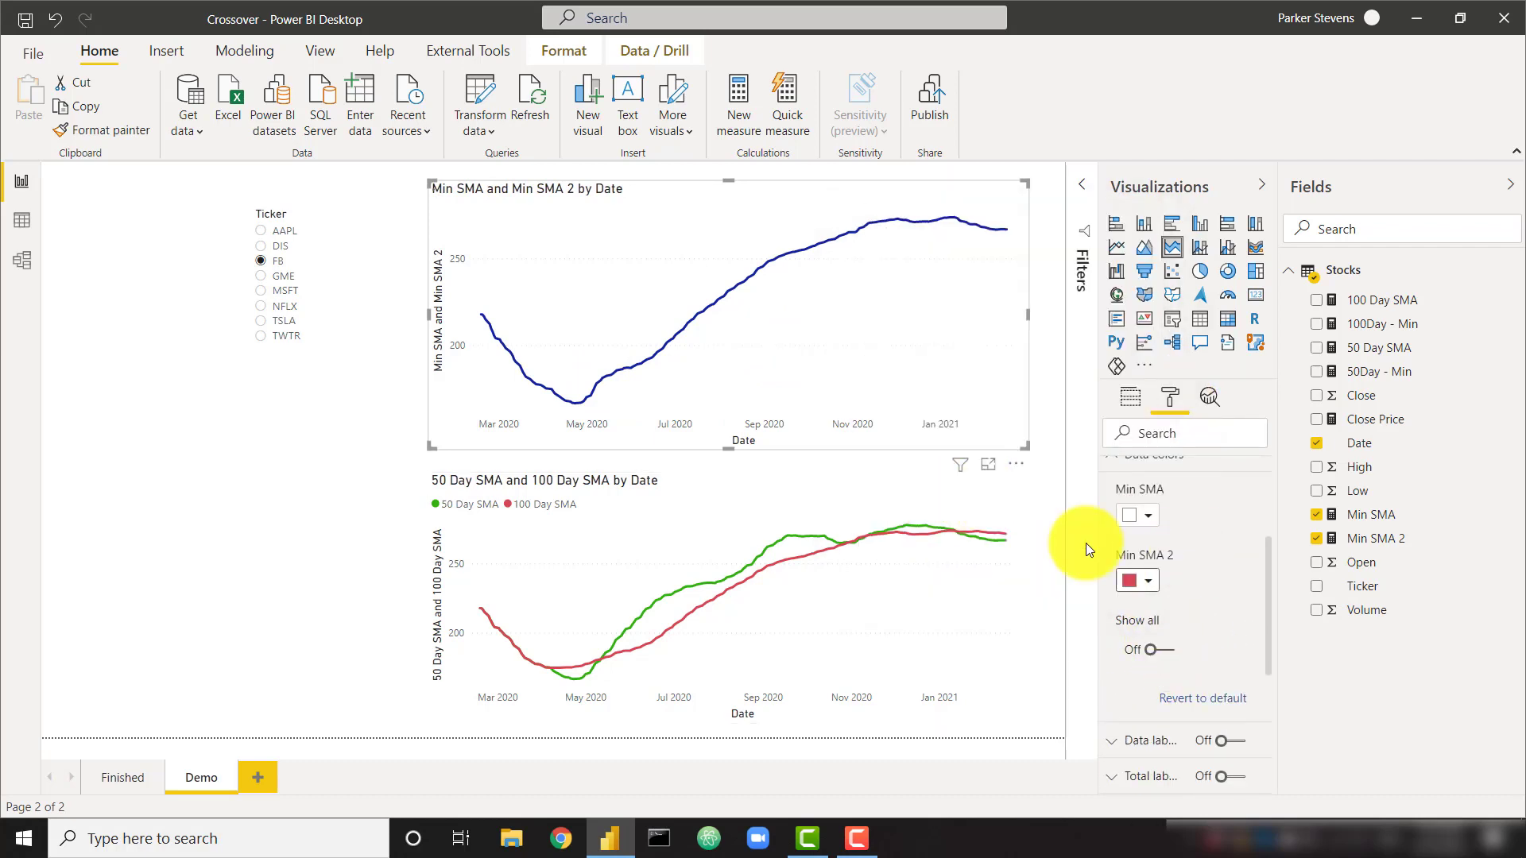
Add 100Day - Min below Min SMA 2 in the area chart's values and set its data color to red
{"action": "left_click", "coordinate": [1132, 398]}
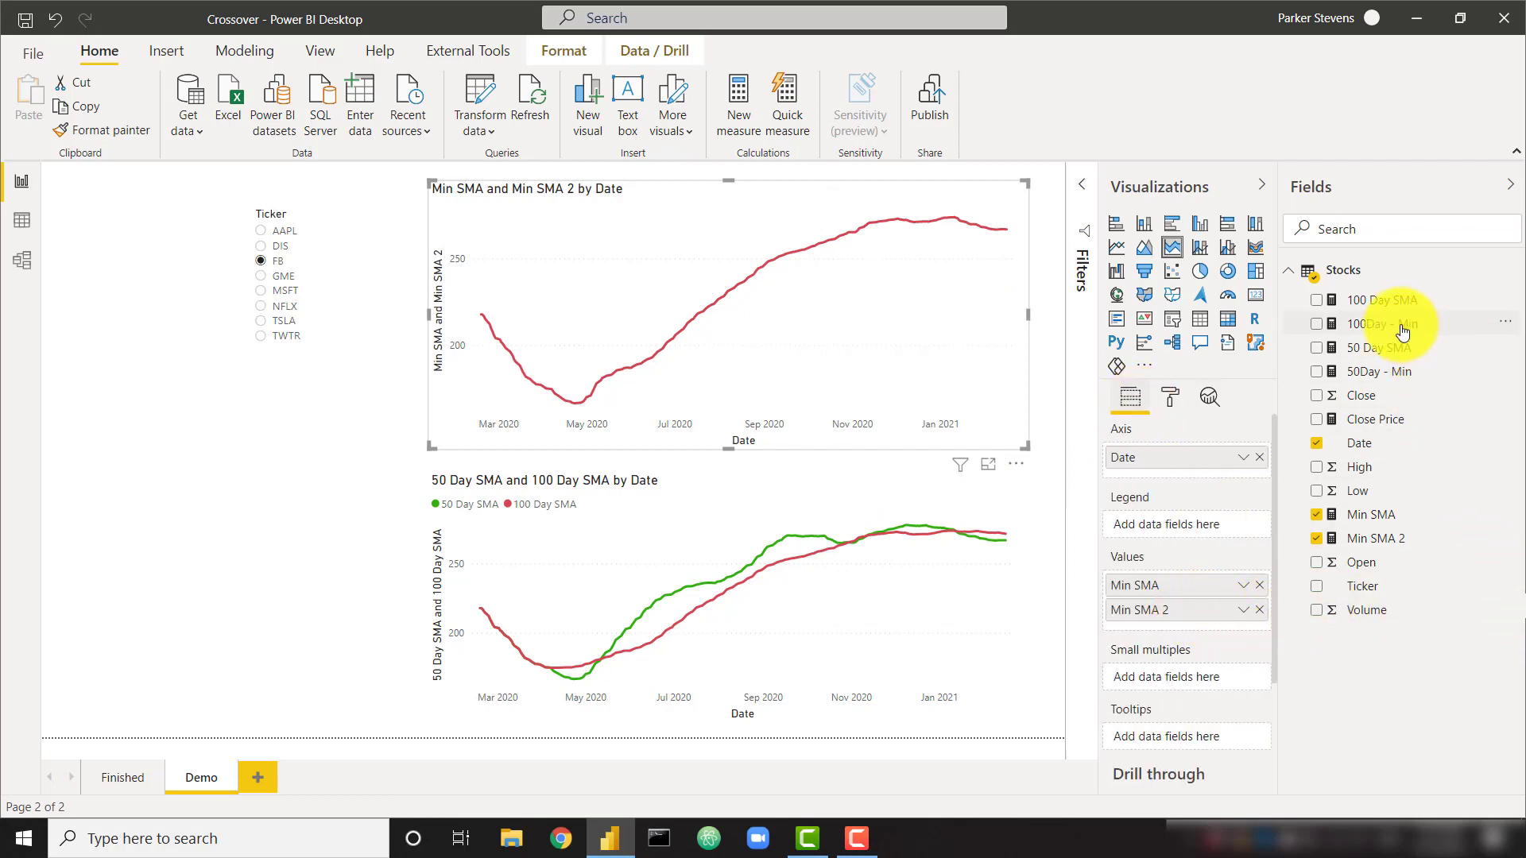
{"action": "left_click_drag", "start_coordinate": [1403, 330], "coordinate": [1105, 628]}
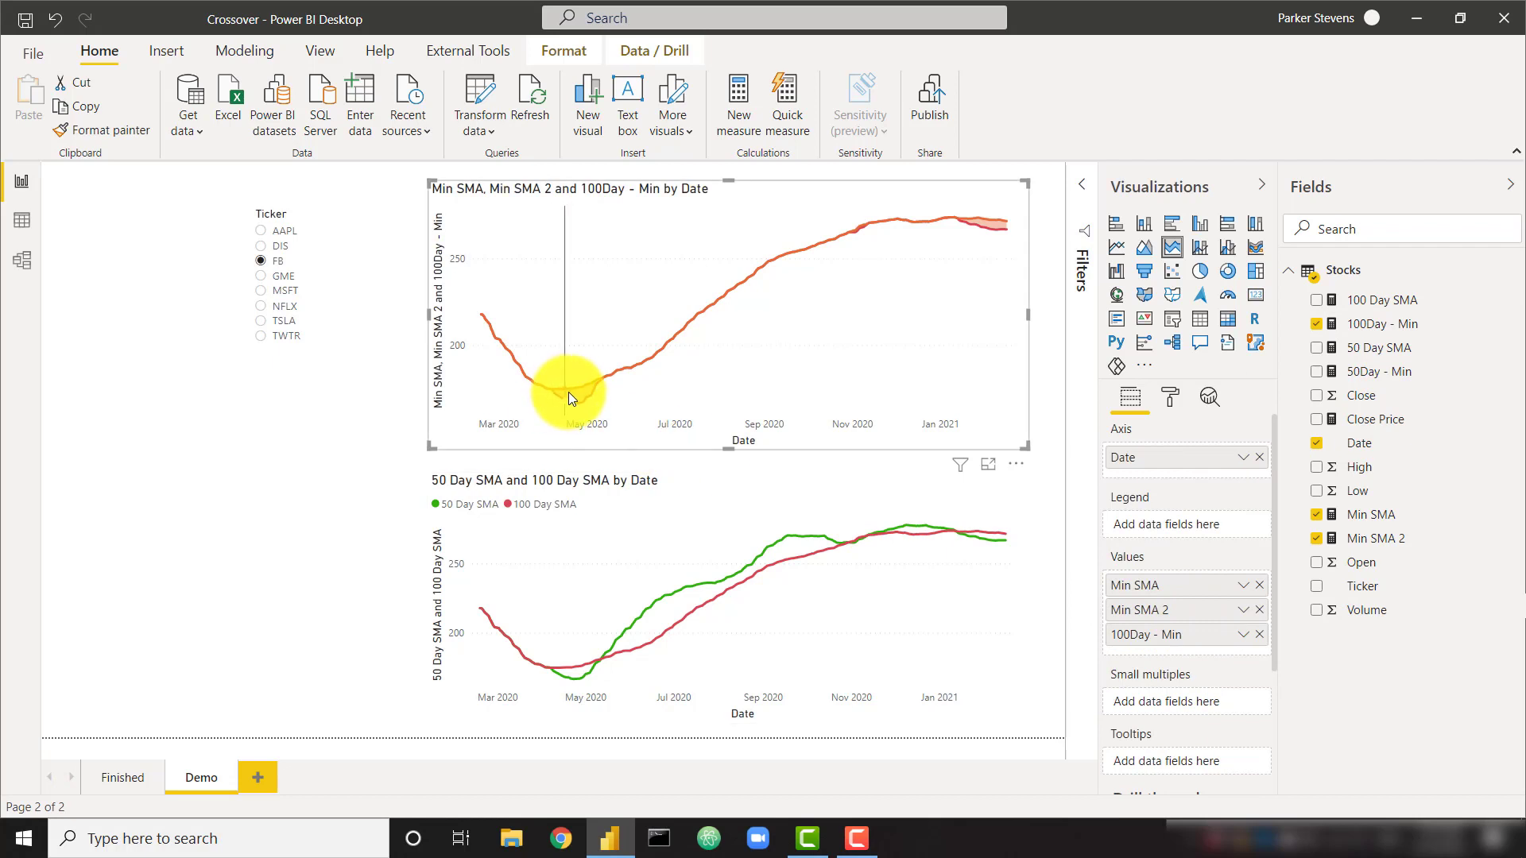
{"action": "left_click", "coordinate": [1170, 397]}
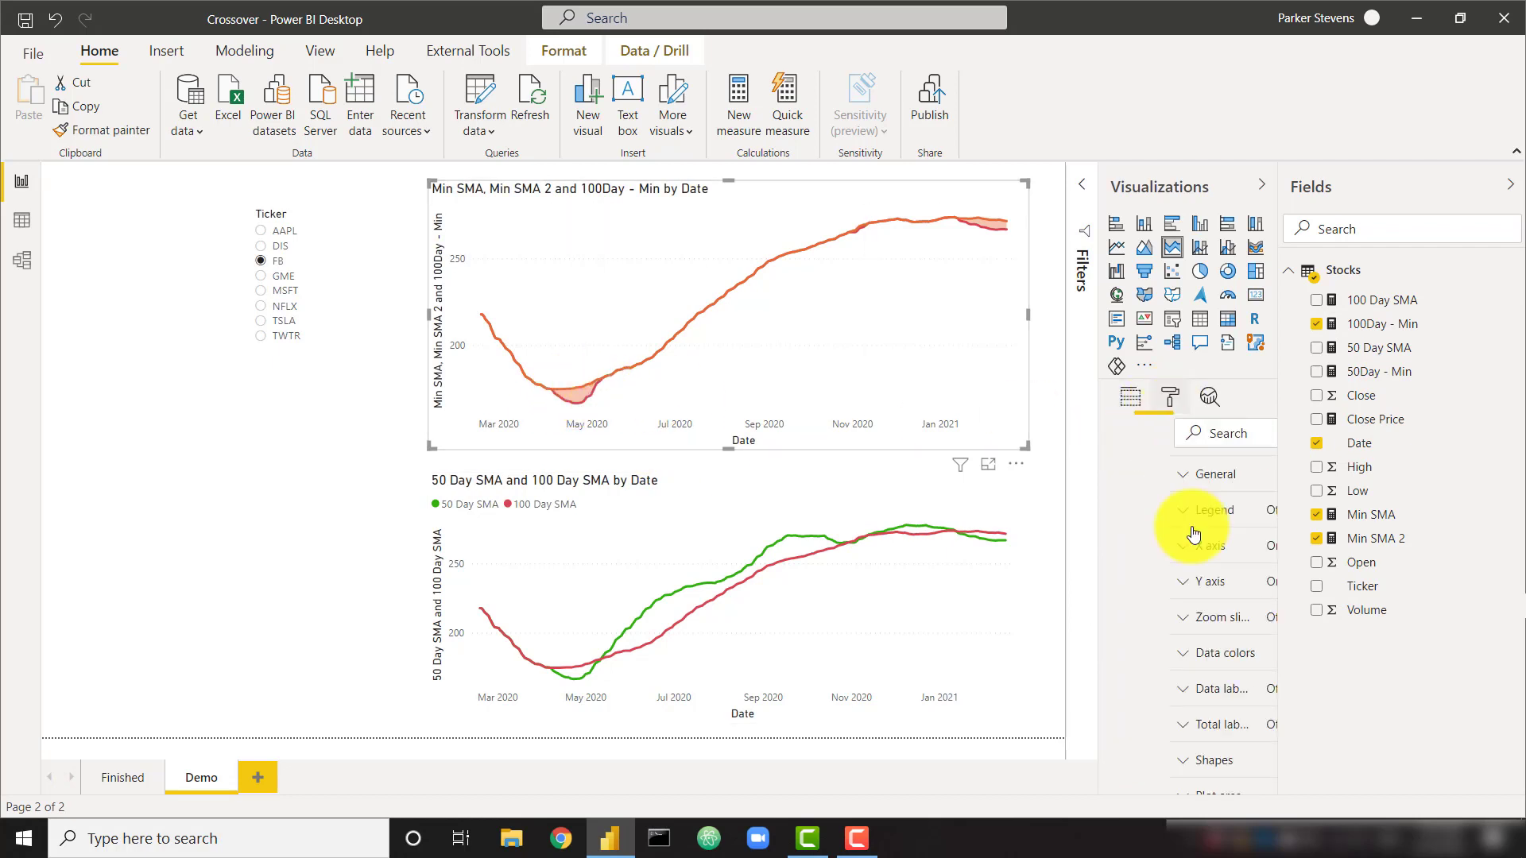
{"action": "left_click", "coordinate": [1182, 653]}
{"action": "scroll", "coordinate": [1152, 728], "scroll_direction": "down", "scroll_amount": 2}
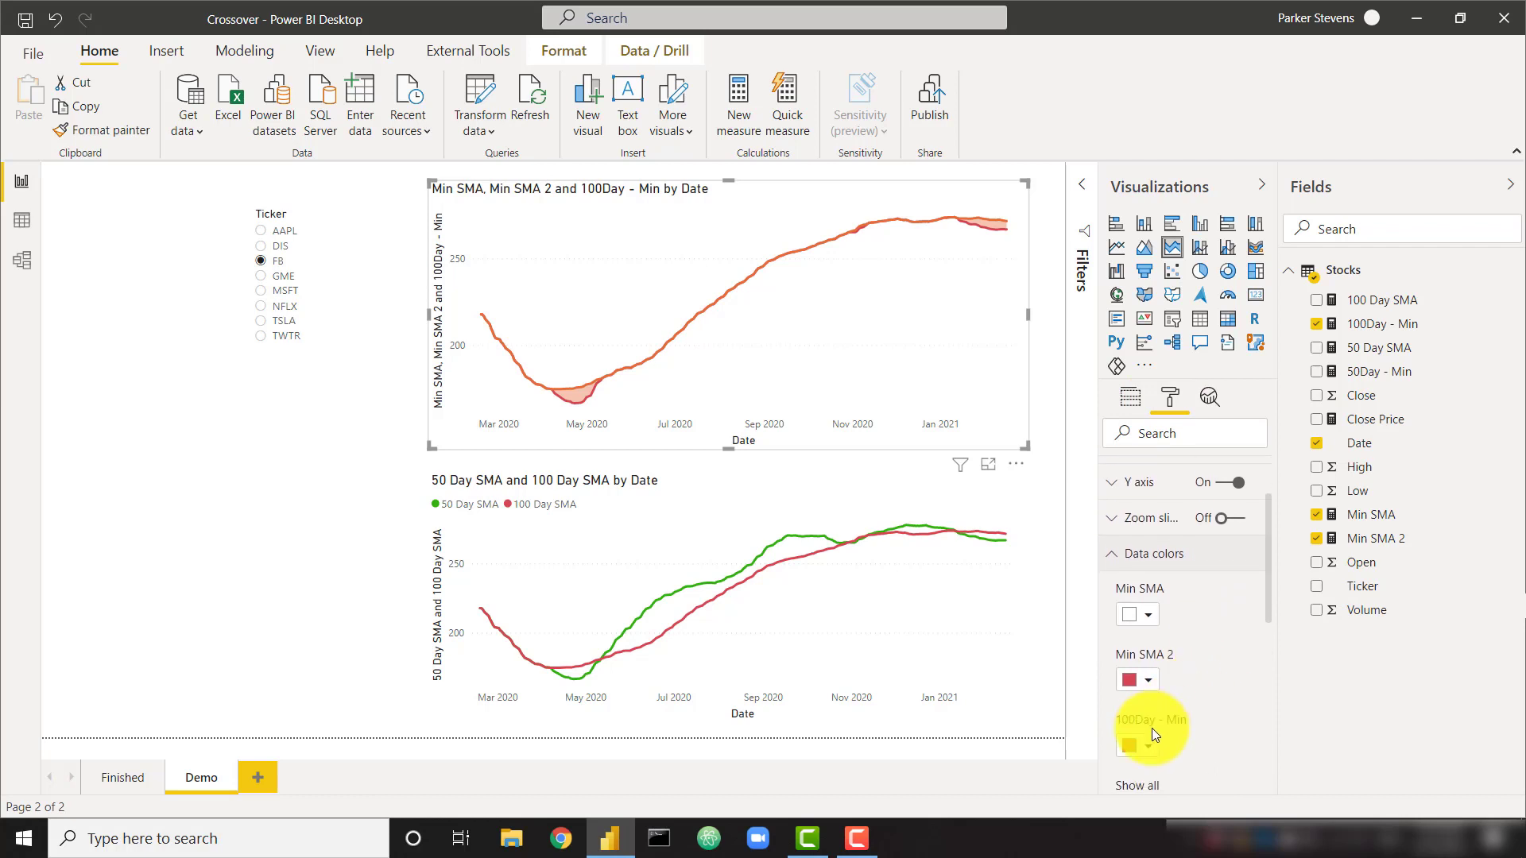
{"action": "left_click", "coordinate": [1150, 739]}
{"action": "left_click", "coordinate": [884, 653]}
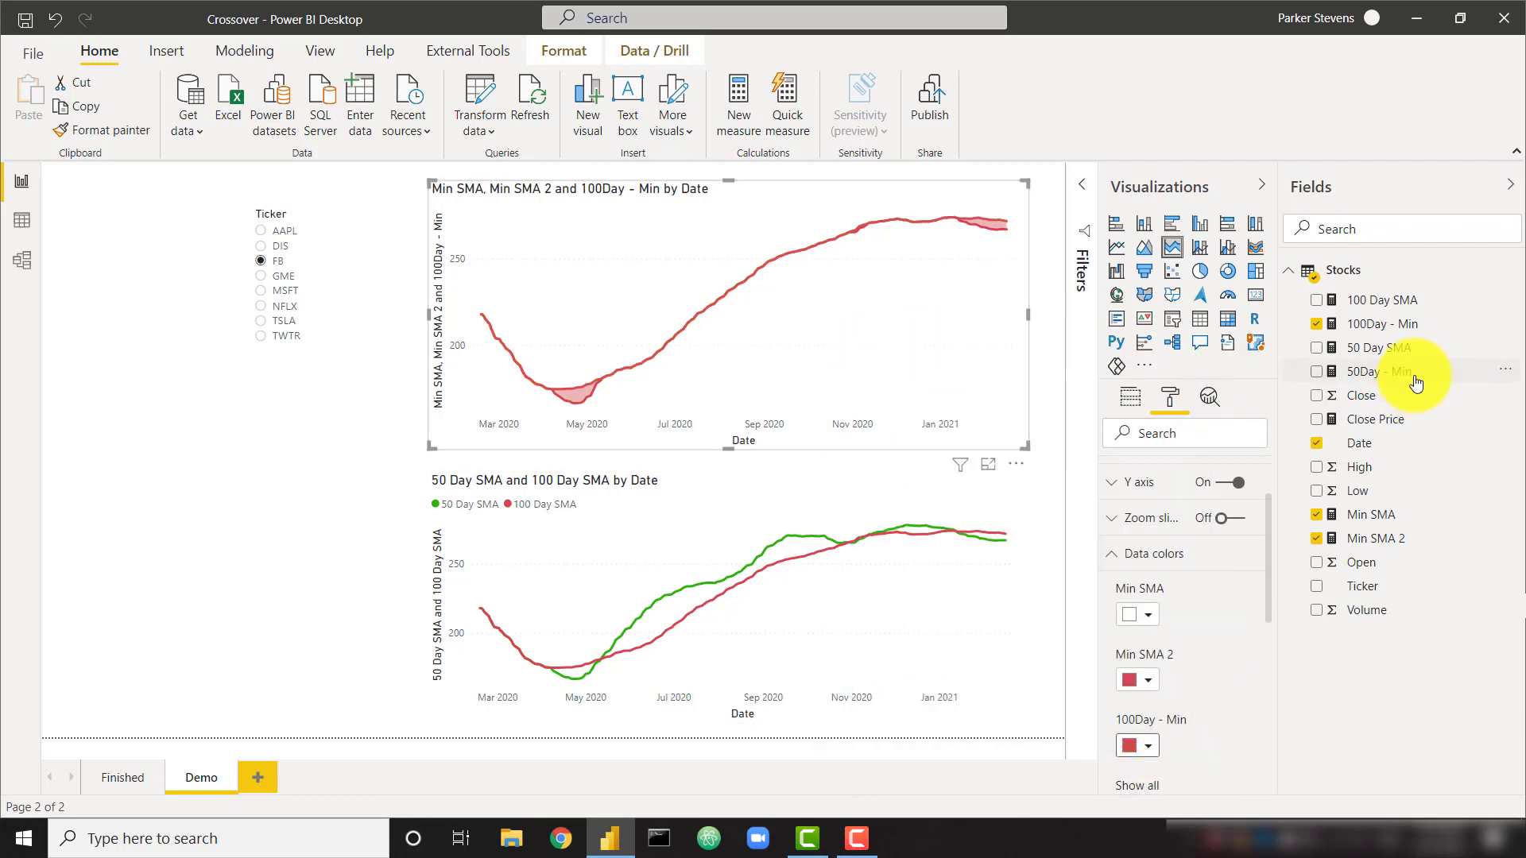
Add 50Day - Min below 100Day - Min in the area chart's values and set its data color to green
{"action": "left_click", "coordinate": [1129, 397]}
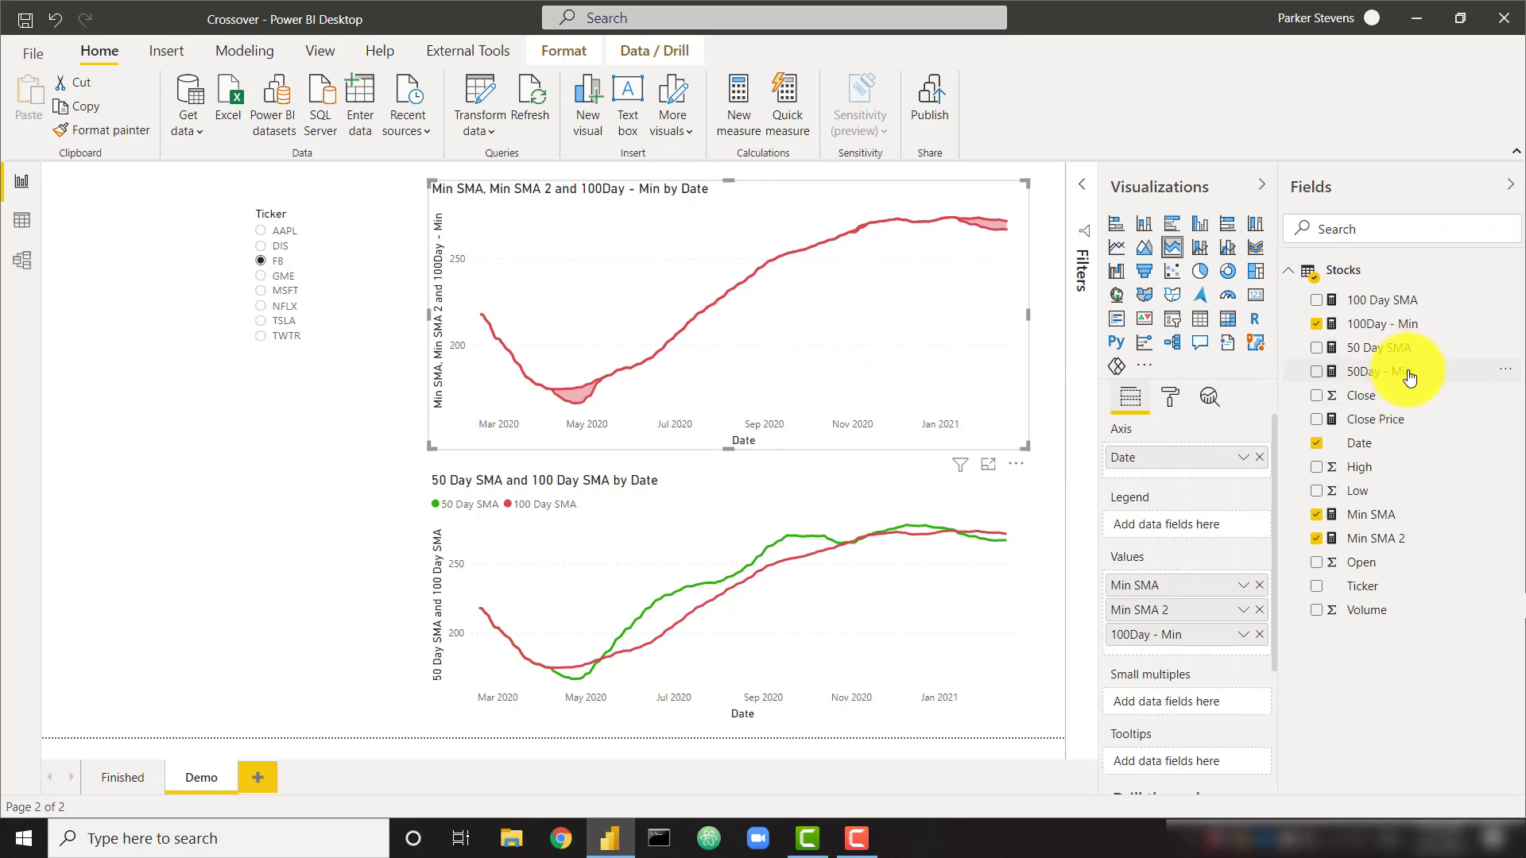
{"action": "mouse_move", "coordinate": [1406, 372]}
{"action": "left_mouse_down"}
{"action": "mouse_move", "coordinate": [1261, 647]}
{"action": "mouse_move", "coordinate": [1109, 650]}
{"action": "left_mouse_up"}
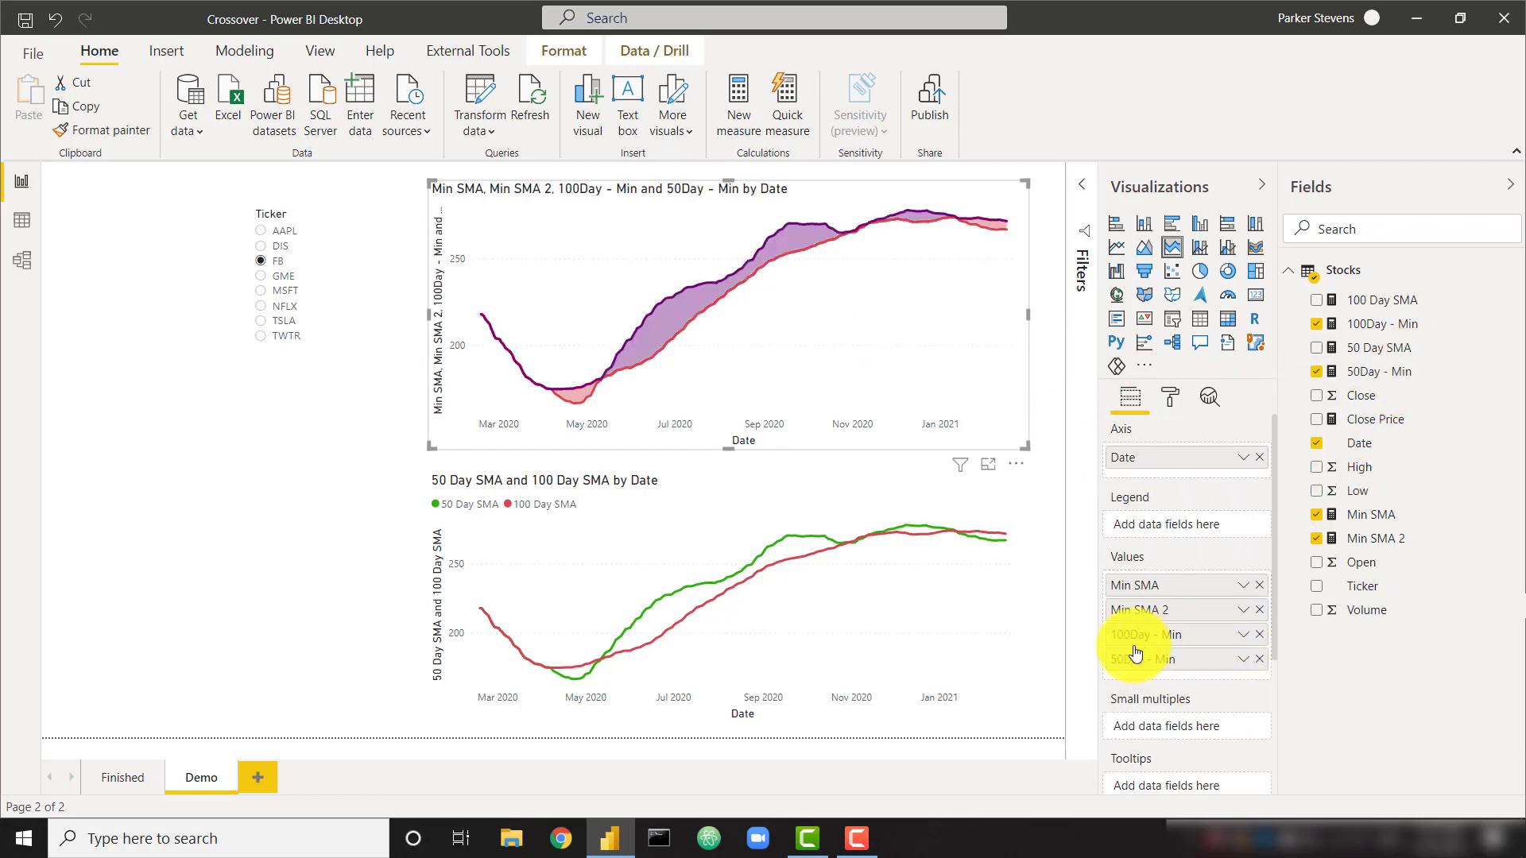
{"action": "left_click", "coordinate": [1183, 397]}
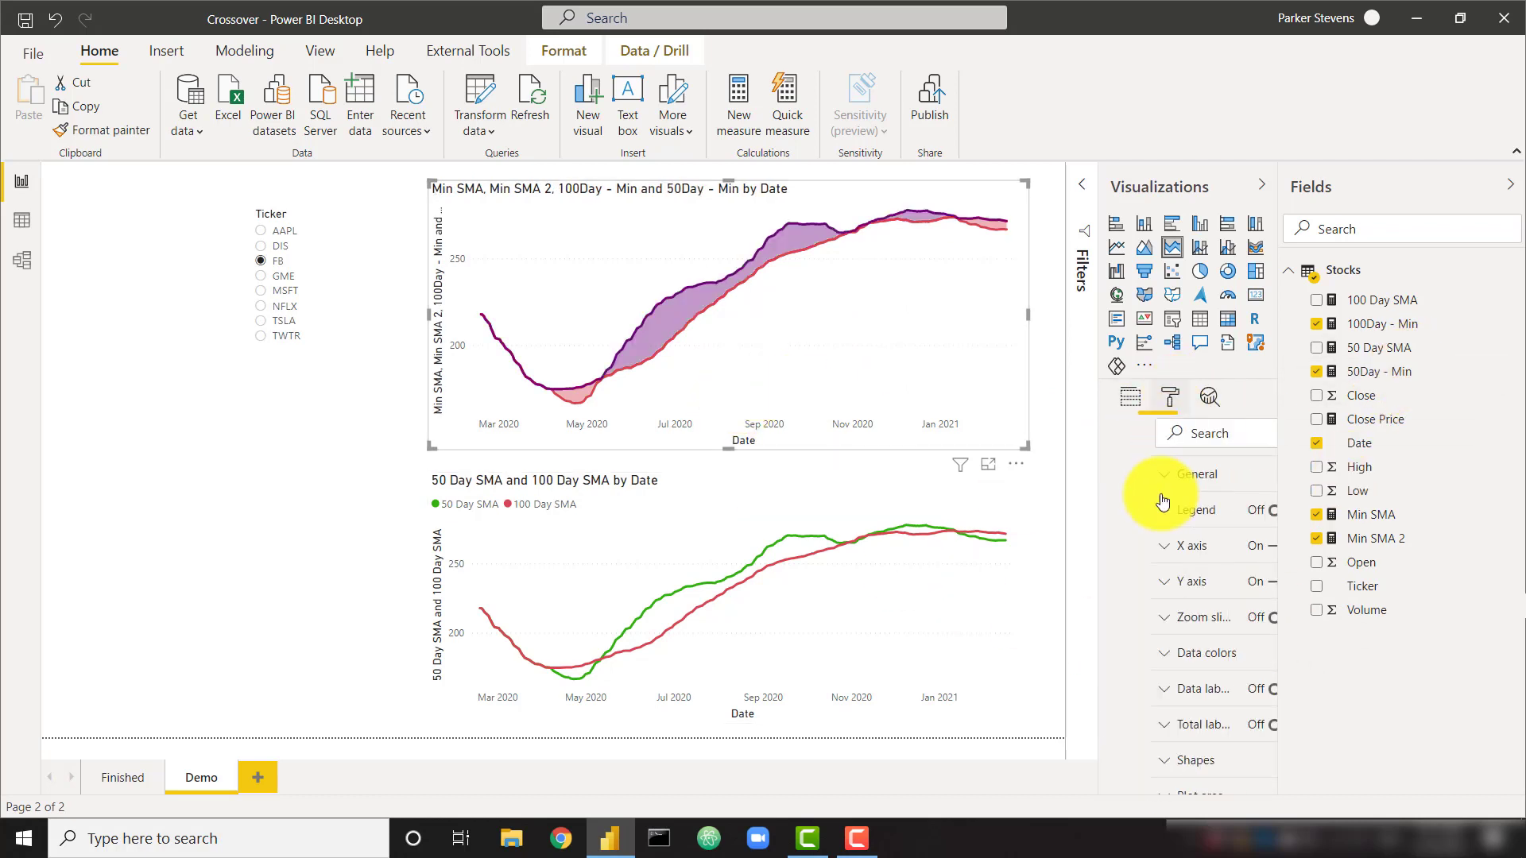
{"action": "left_click", "coordinate": [1168, 662]}
{"action": "scroll", "coordinate": [1163, 690], "scroll_direction": "down", "scroll_amount": 2}
{"action": "left_click", "coordinate": [1137, 712]}
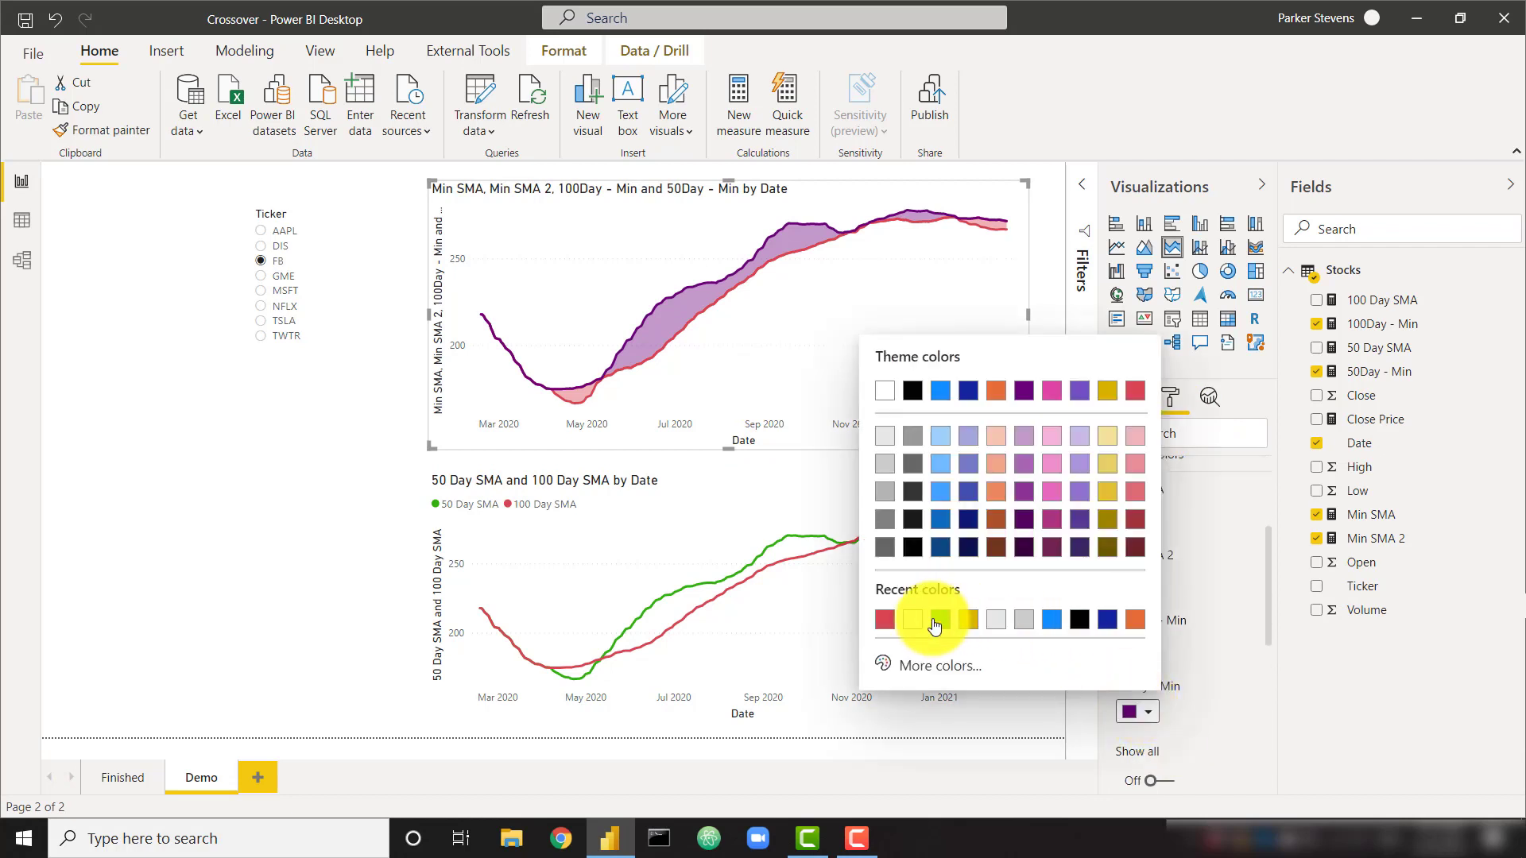
{"action": "left_click", "coordinate": [941, 623]}
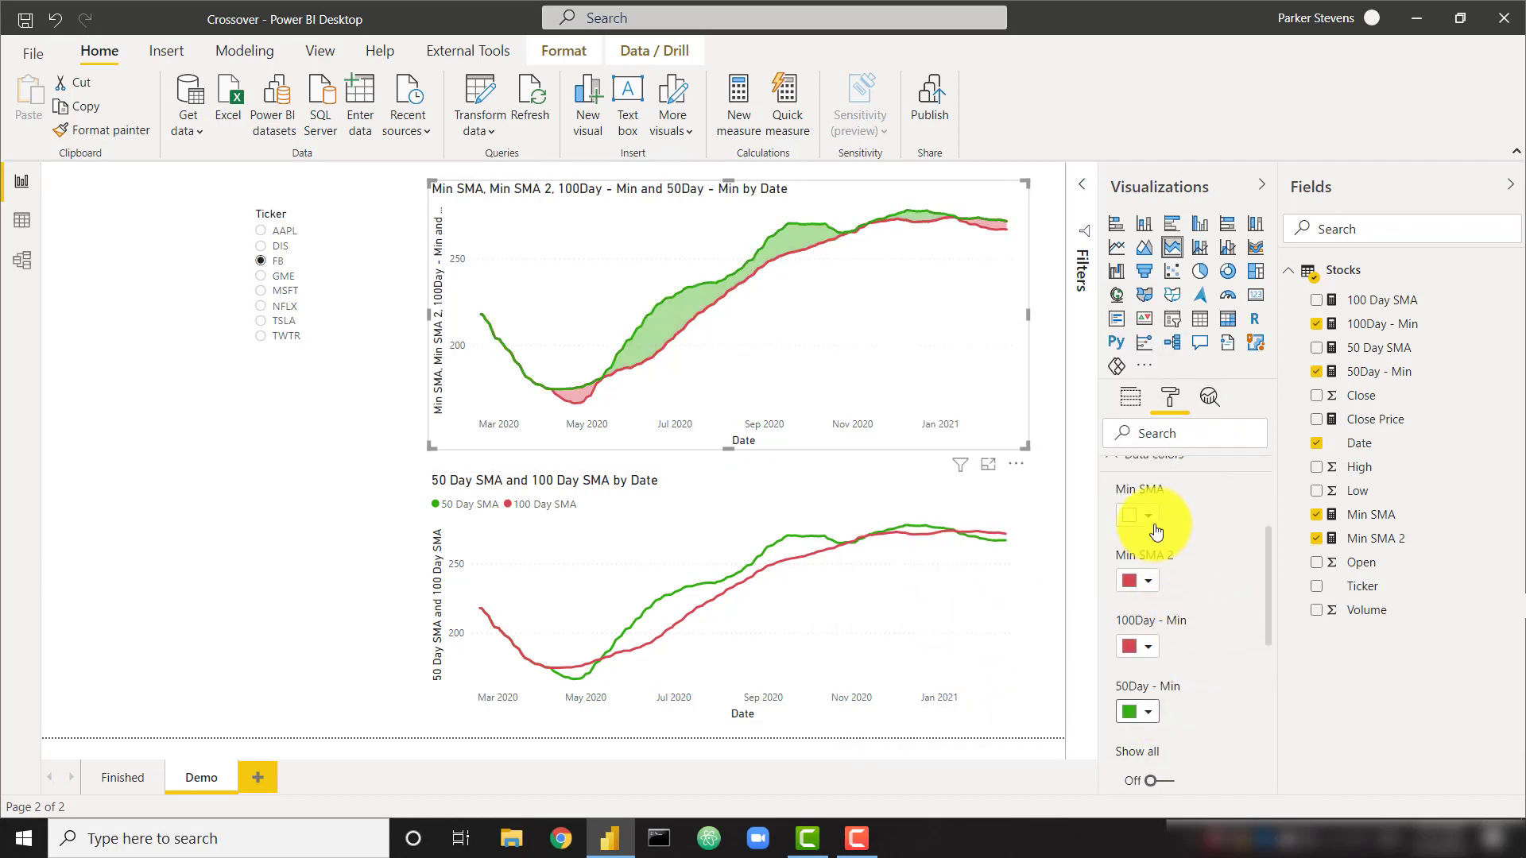
Review the area chart's field order and its data point values along the date axis, and deselect the chart
{"action": "left_click", "coordinate": [1130, 399]}
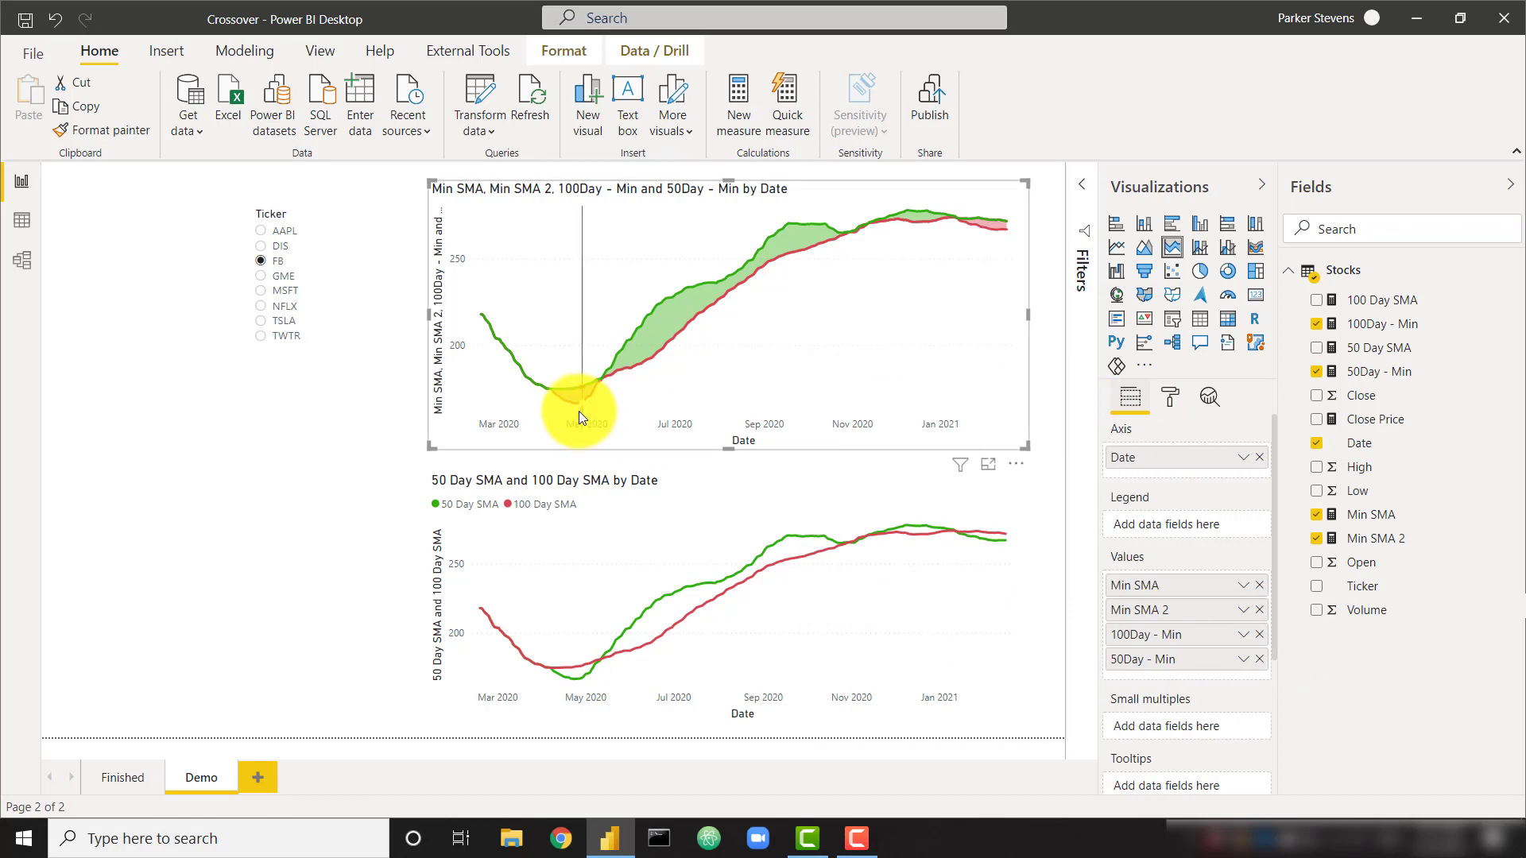
{"action": "mouse_move", "coordinate": [576, 399]}
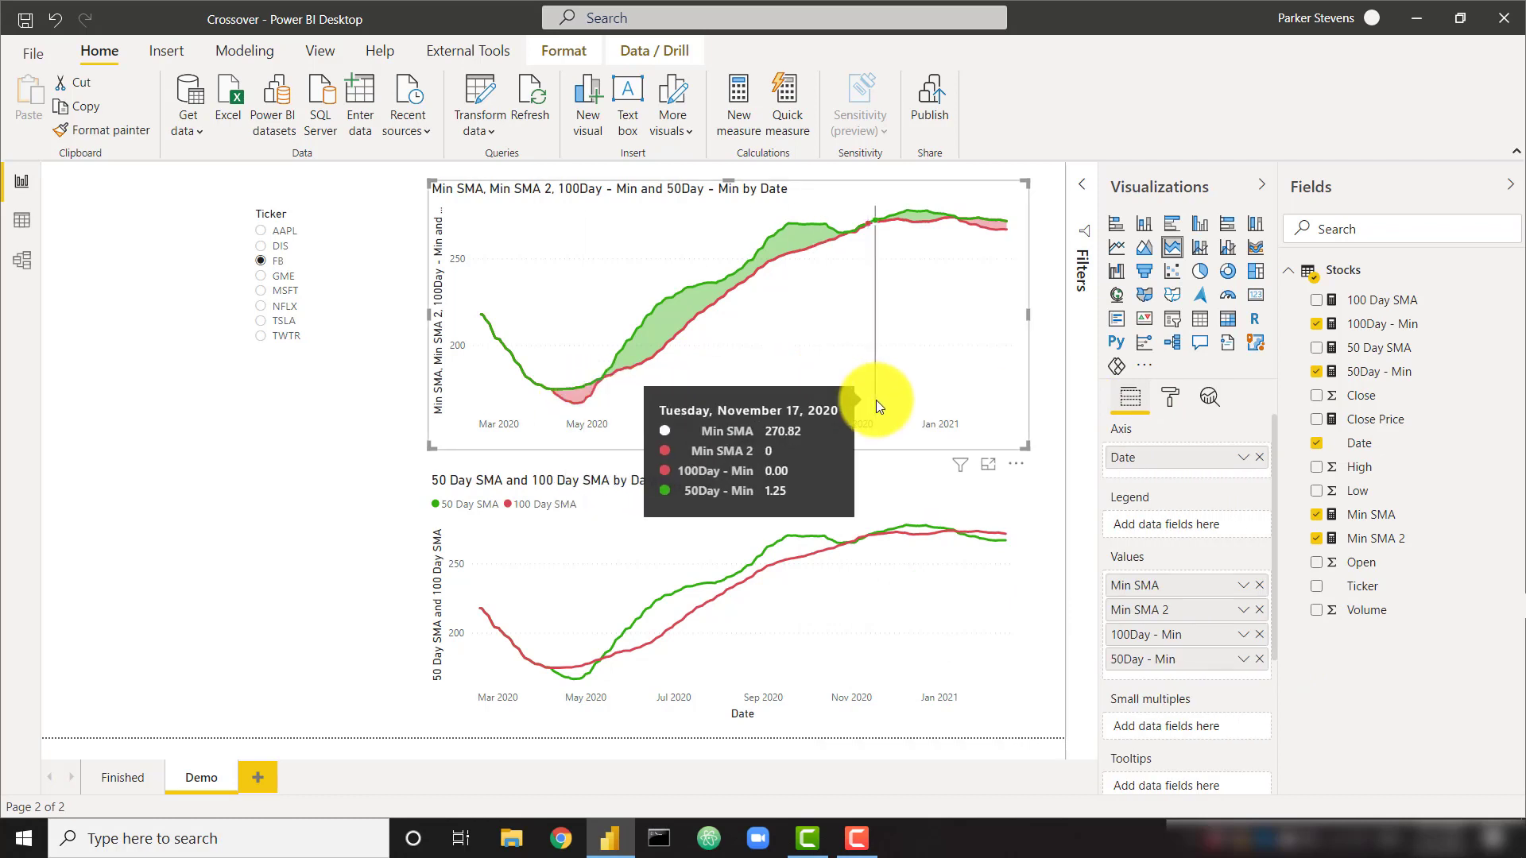
{"action": "left_click", "coordinate": [1041, 387]}
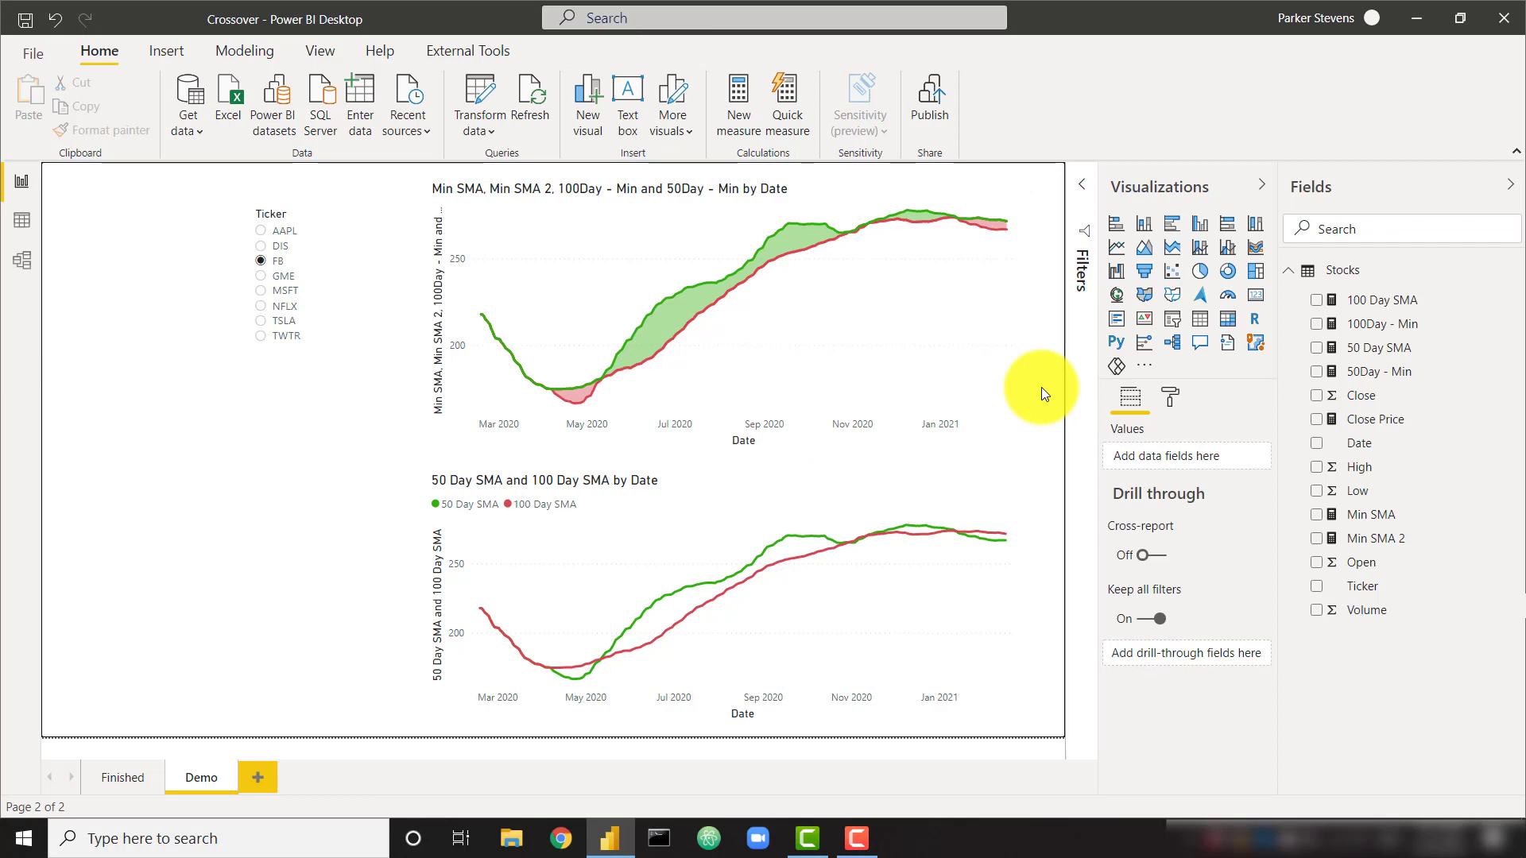